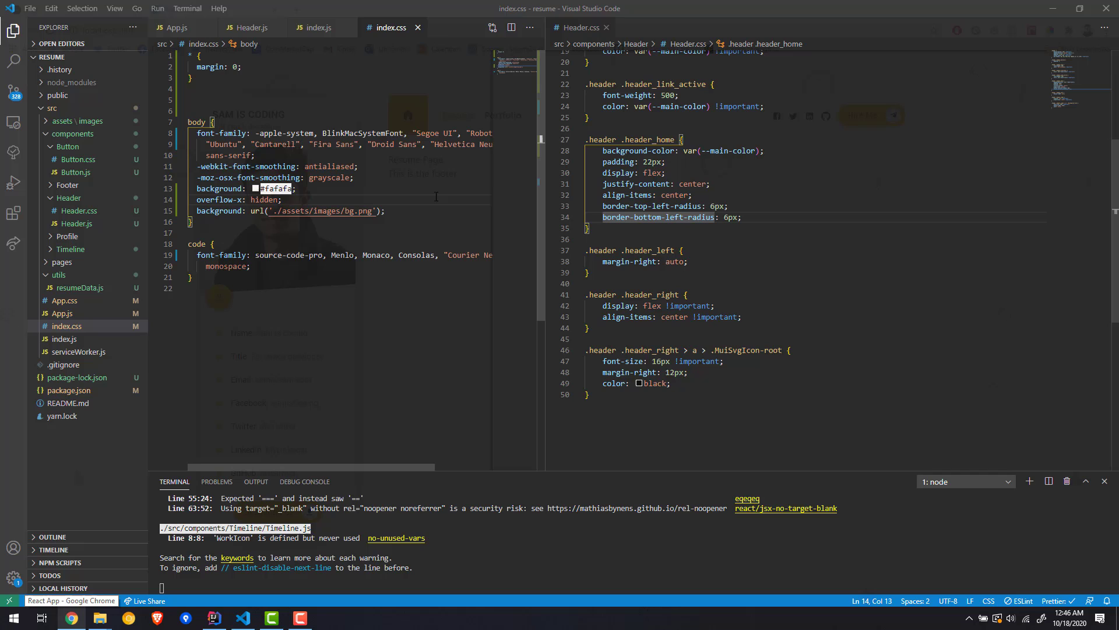
Change line 14 of index.css back to overflow: hidden and save the file.
key(BackSpace)
key(BackSpace)
key(ctrl+s)
Reload the resume site in Chrome's mobile-width device preview, then return to VS Code.
click(72, 619)
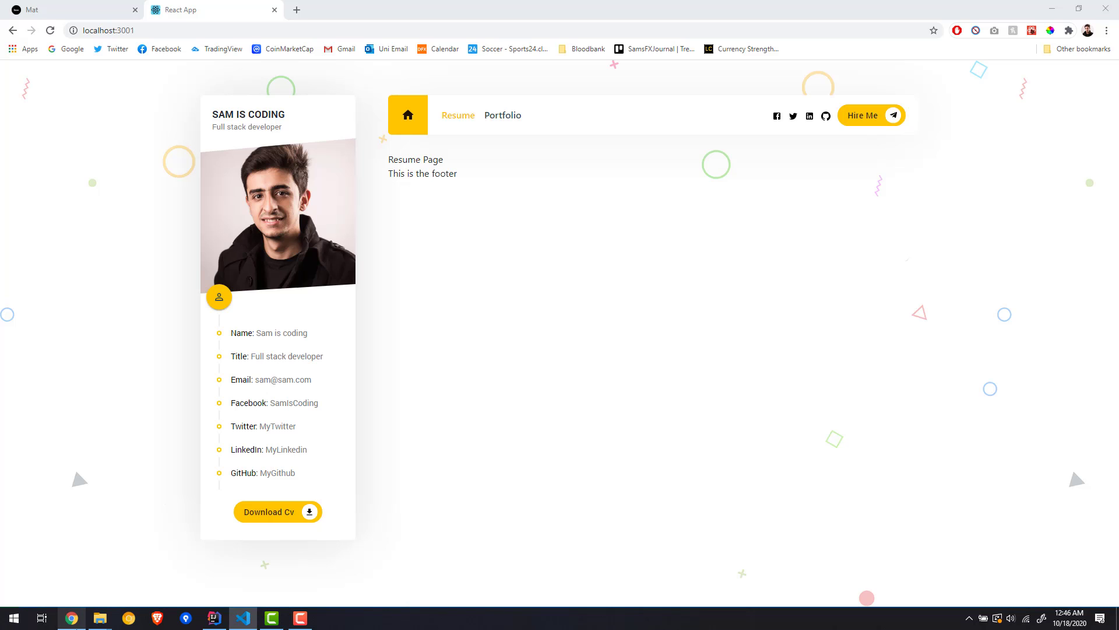
right_click(603, 349)
click(635, 527)
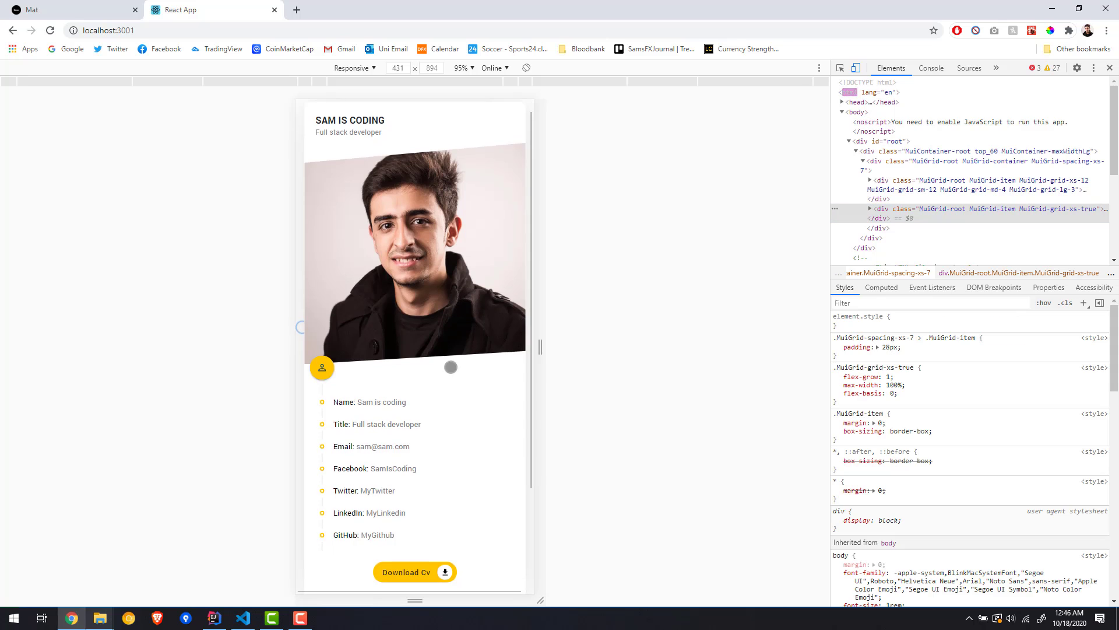
scroll(468, 485, down, 1)
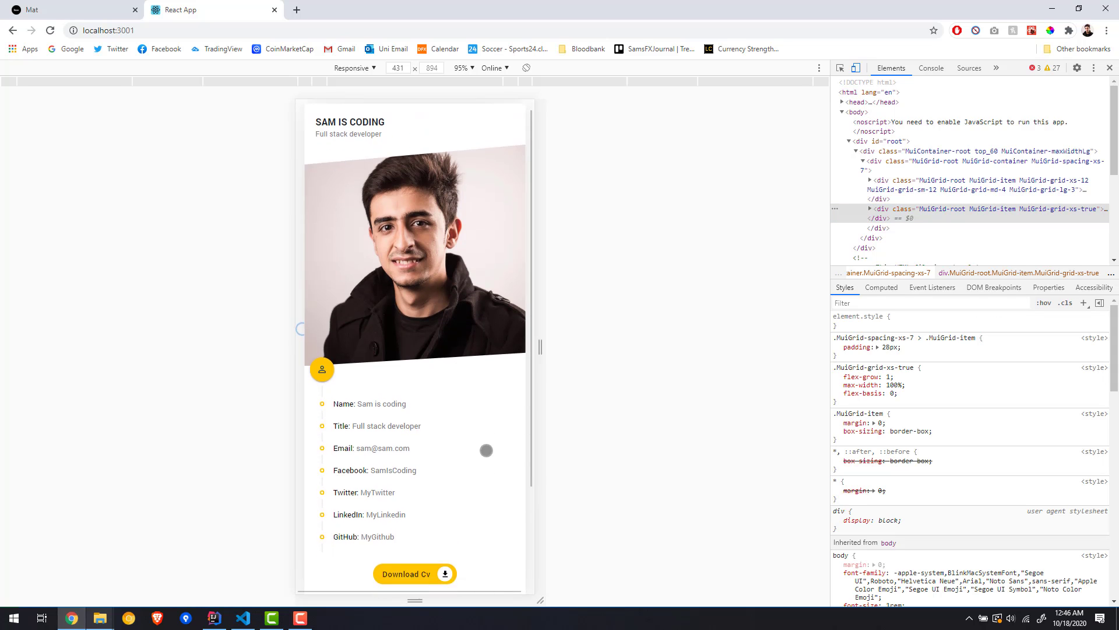
scroll(487, 473, up, 1)
scroll(496, 458, down, 1)
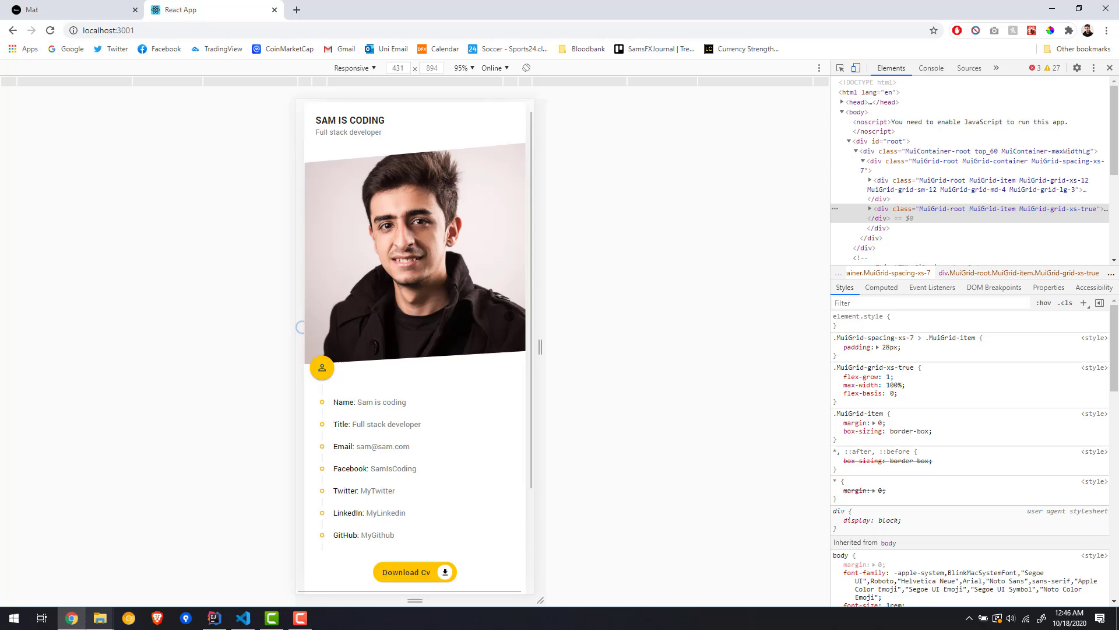
scroll(464, 206, up, 1)
click(49, 31)
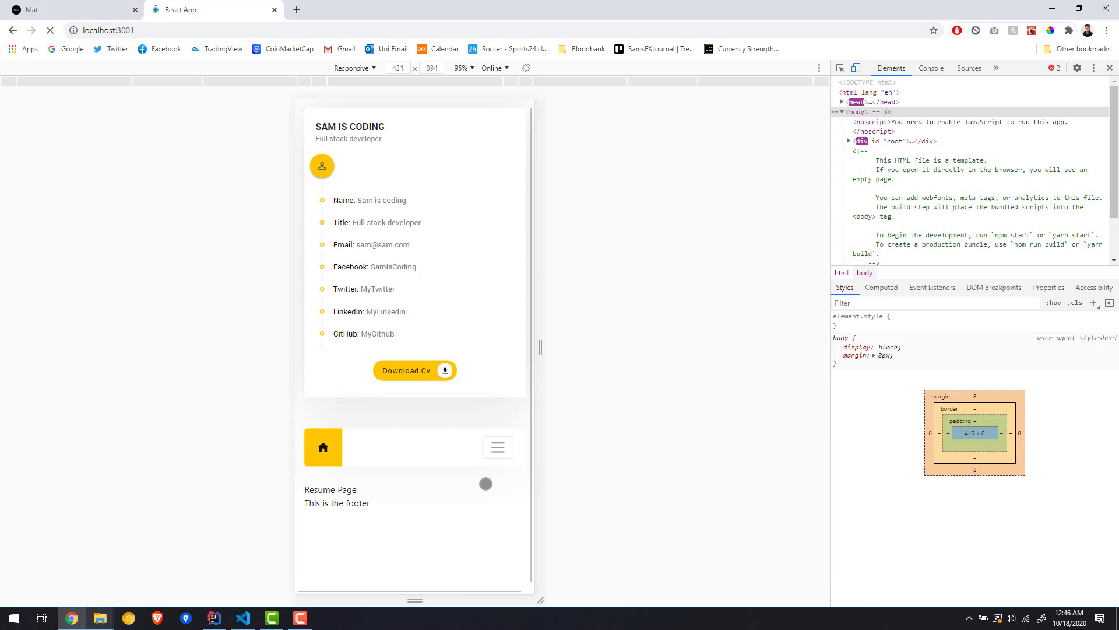
key(alt+Tab)
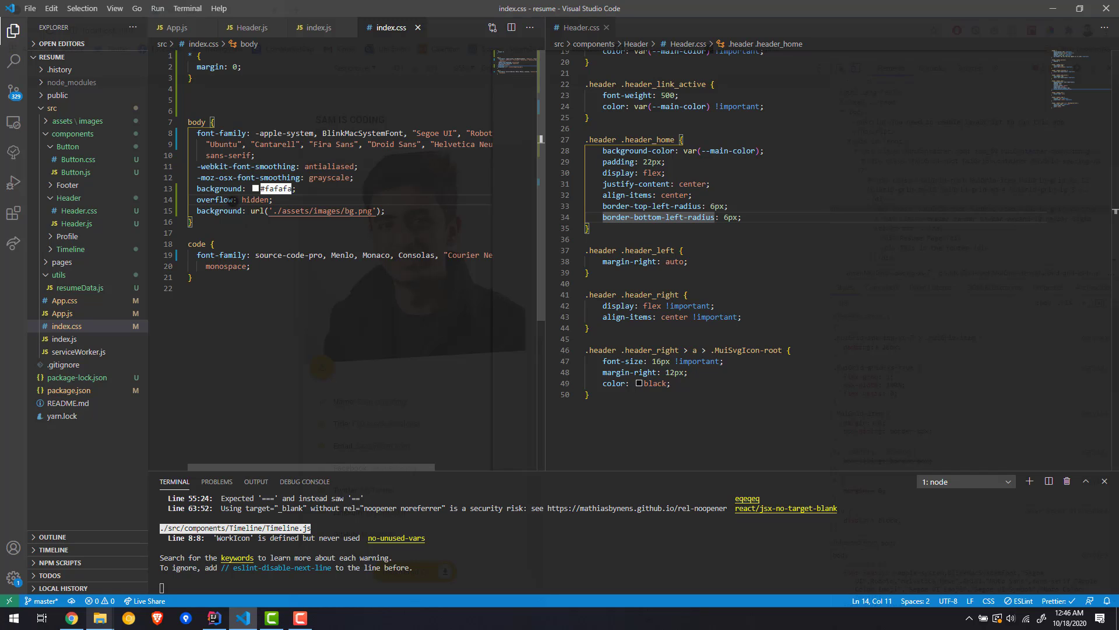
Save line 14 as overflow-x: hidden and view the recompiled mobile preview in Chrome.
drag(233, 200, 199, 200)
key(alt+Tab)
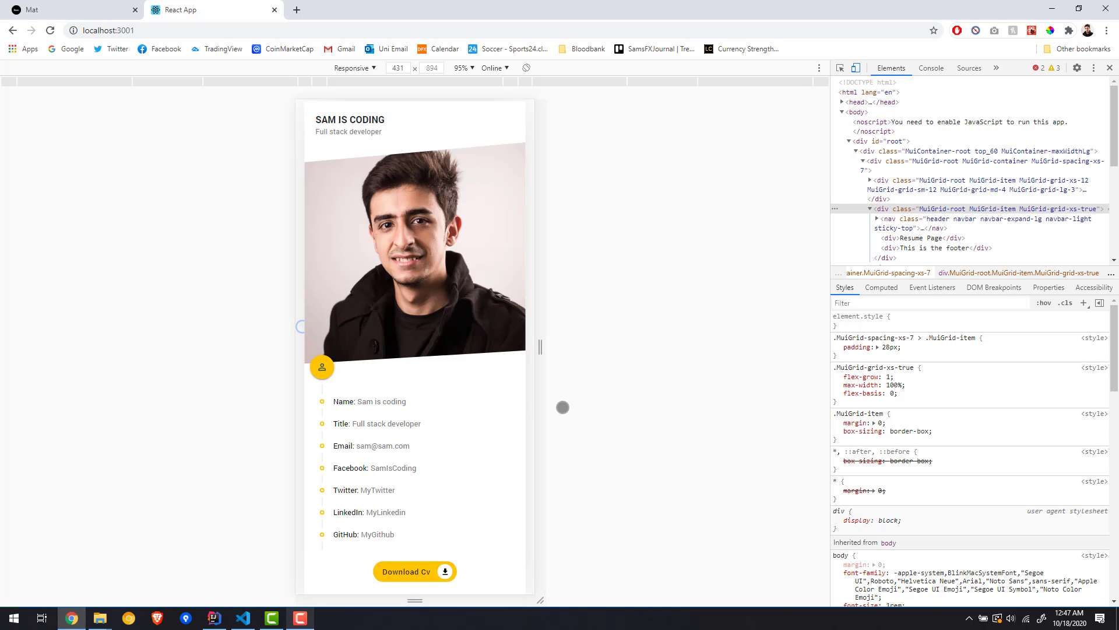
key(alt+Tab)
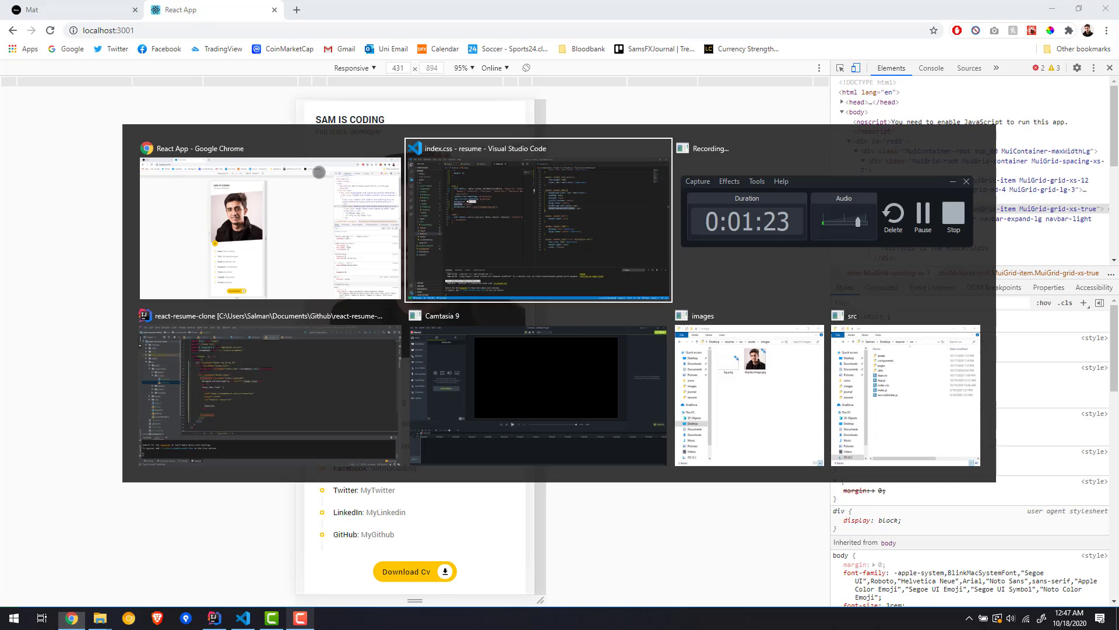
key(Right)
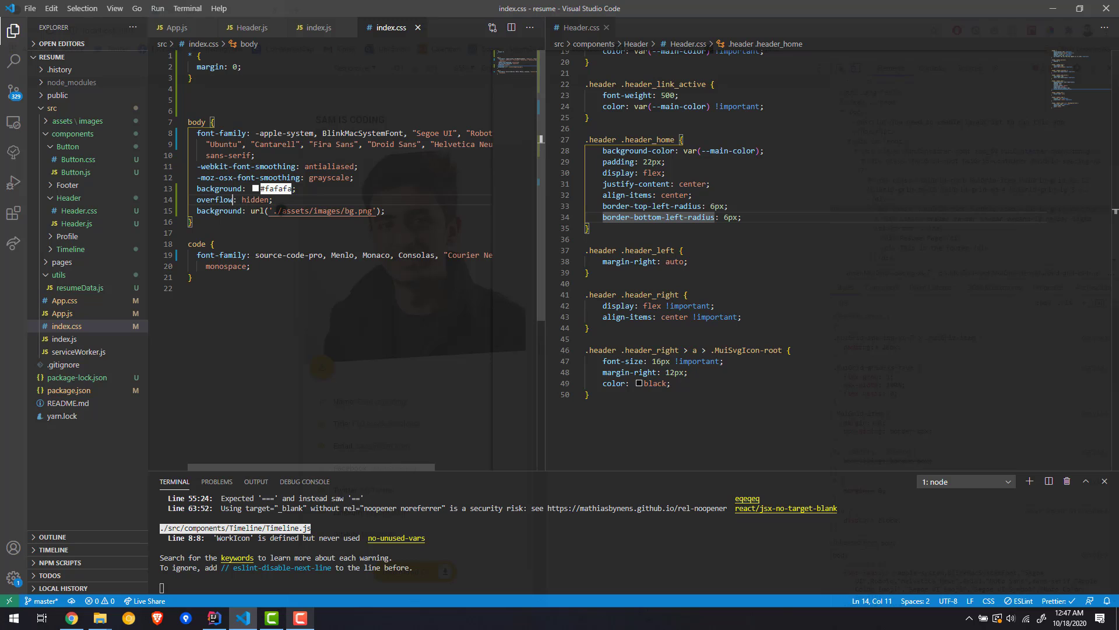
text(-x)
key(ctrl+s)
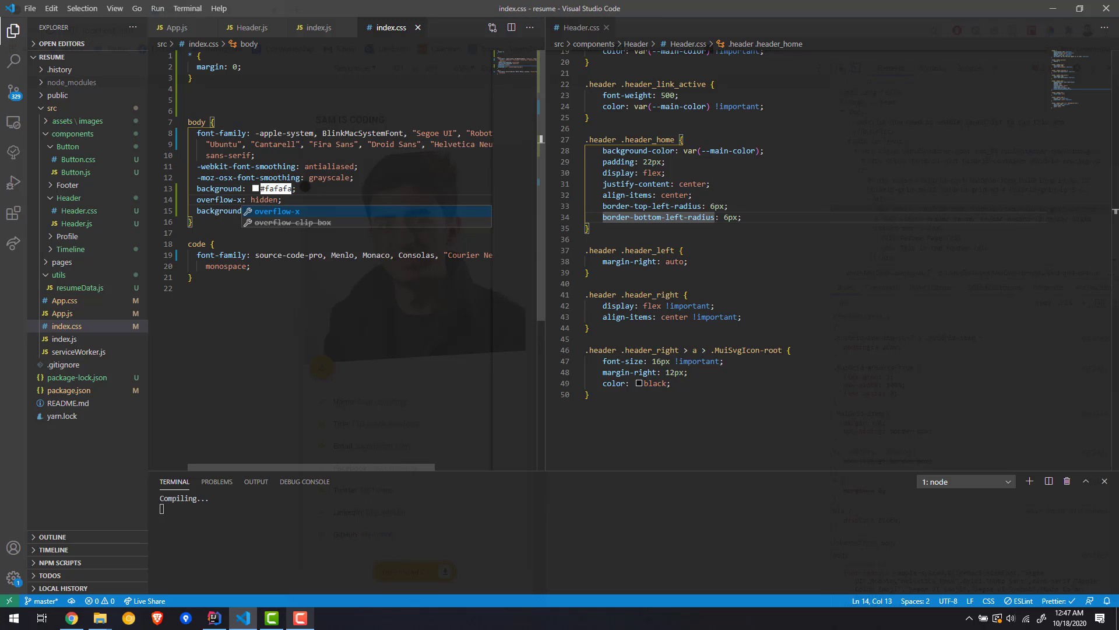
key(alt+Tab)
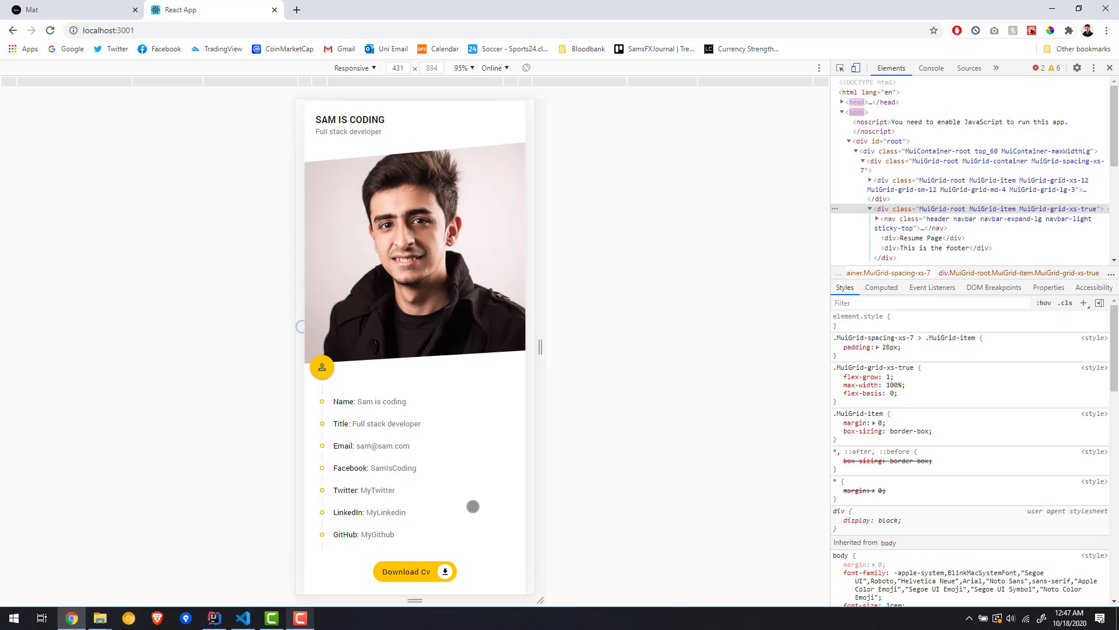
scroll(452, 453, down, 2)
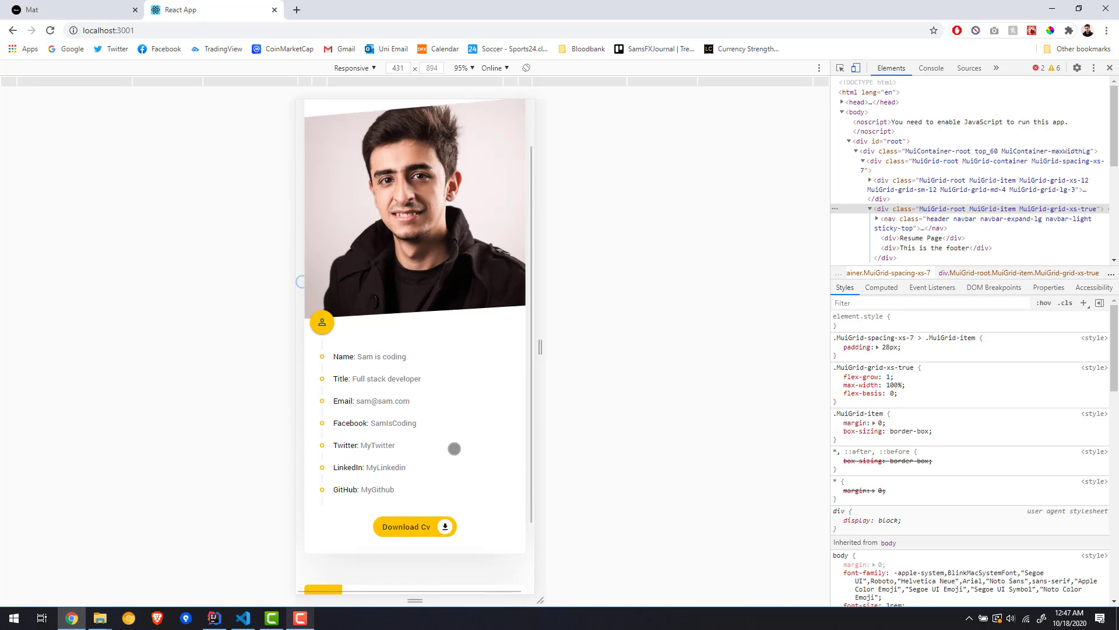
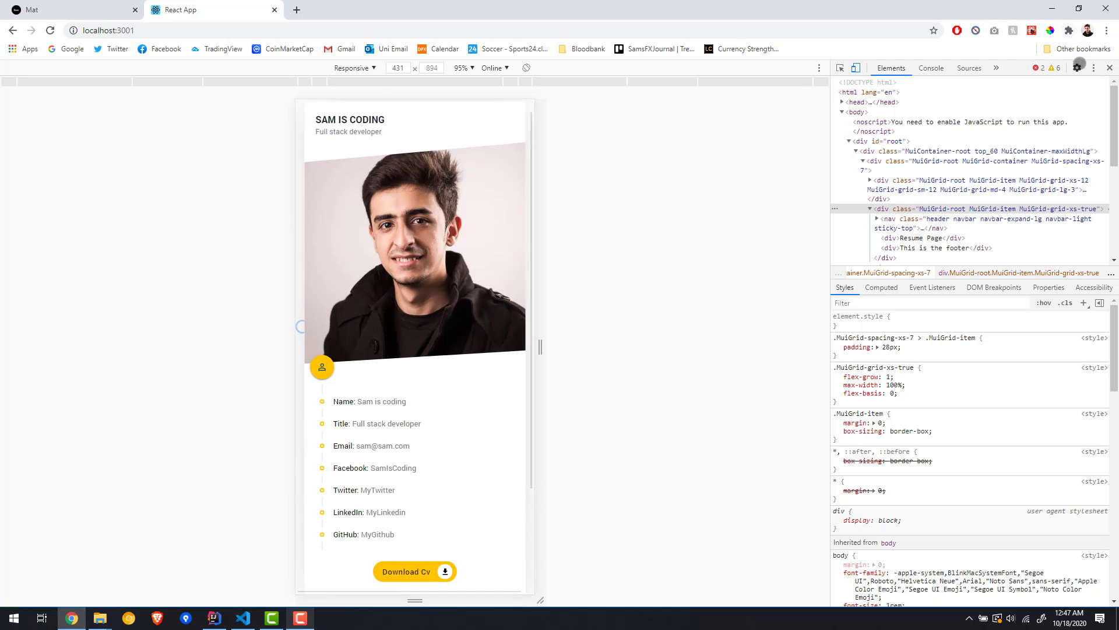
Show and then hide warnings in the DevTools console log levels, then close DevTools.
click(932, 67)
click(1049, 84)
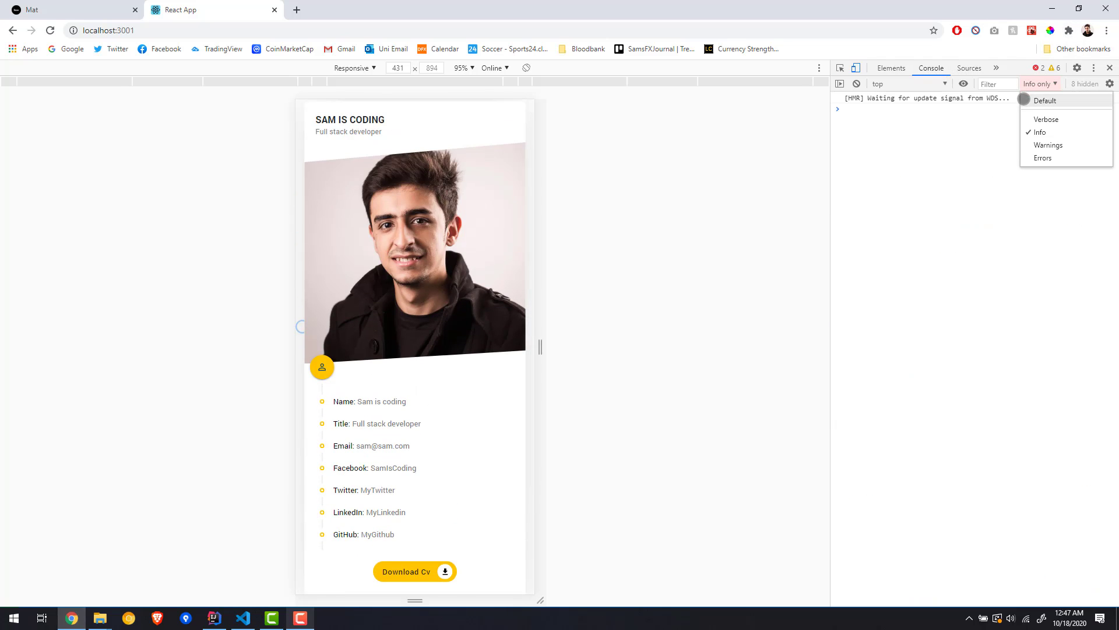
click(1065, 161)
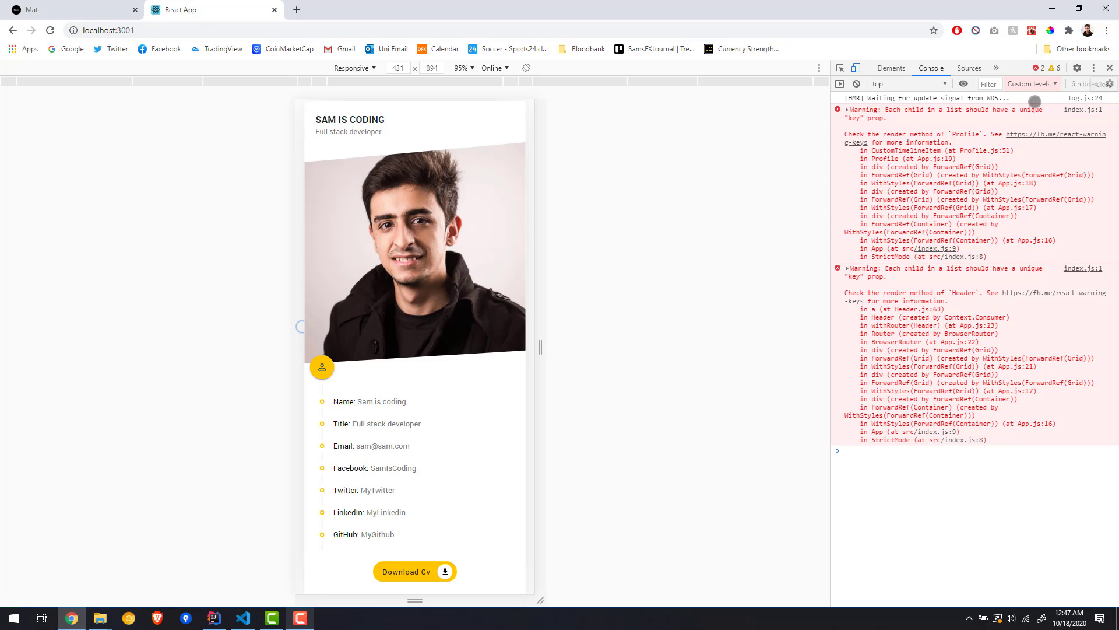
click(1039, 85)
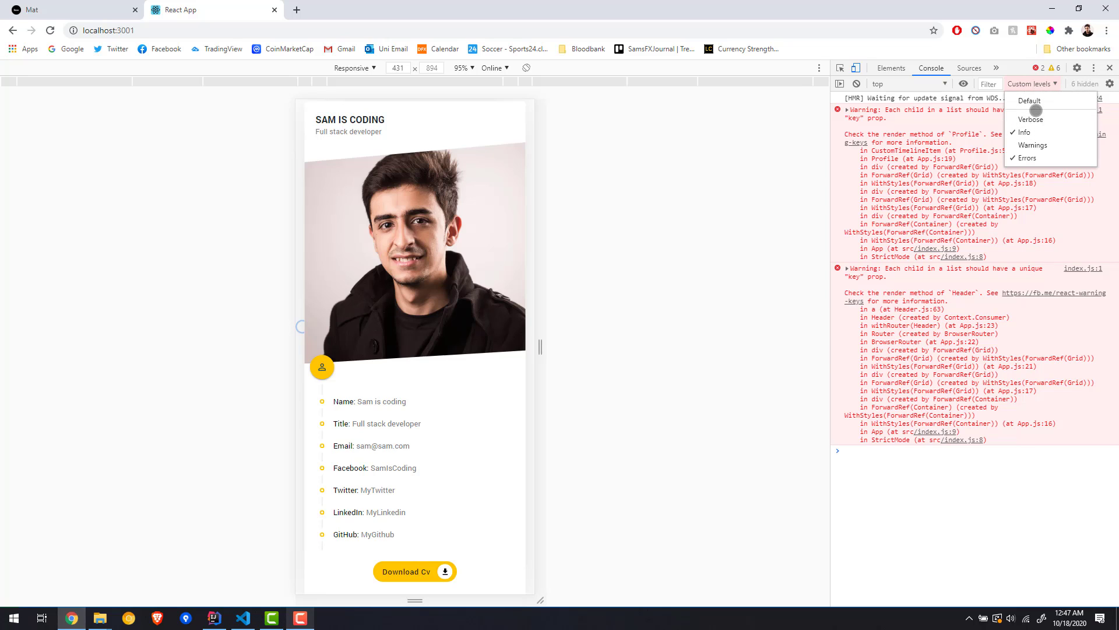
click(1047, 129)
click(1109, 68)
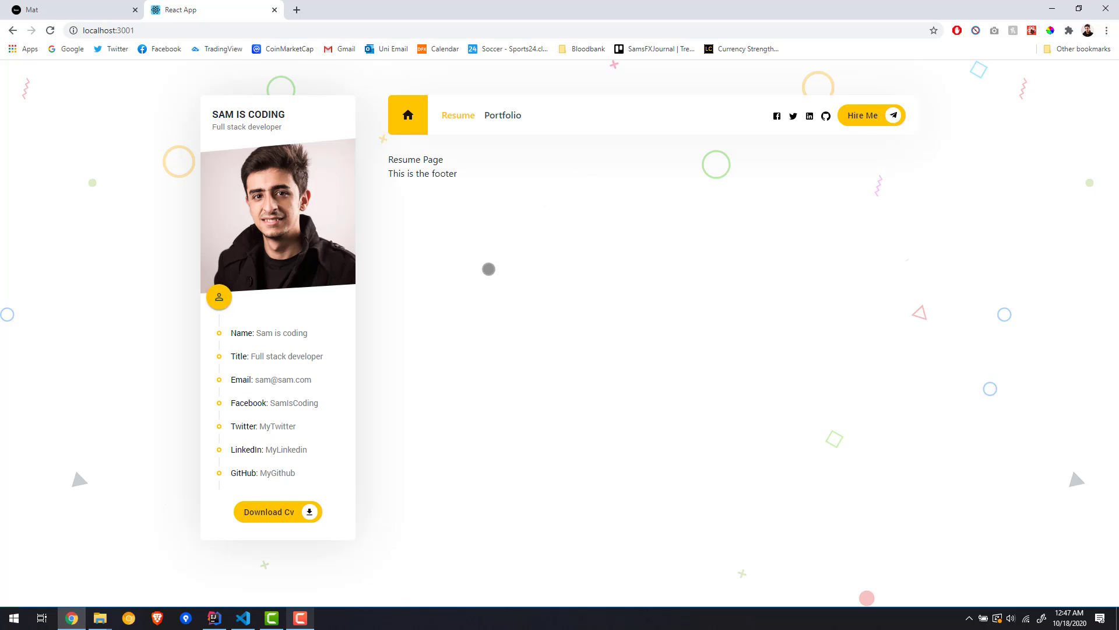
In VS Code, close the index.js and Header.js tabs.
key(alt+Tab)
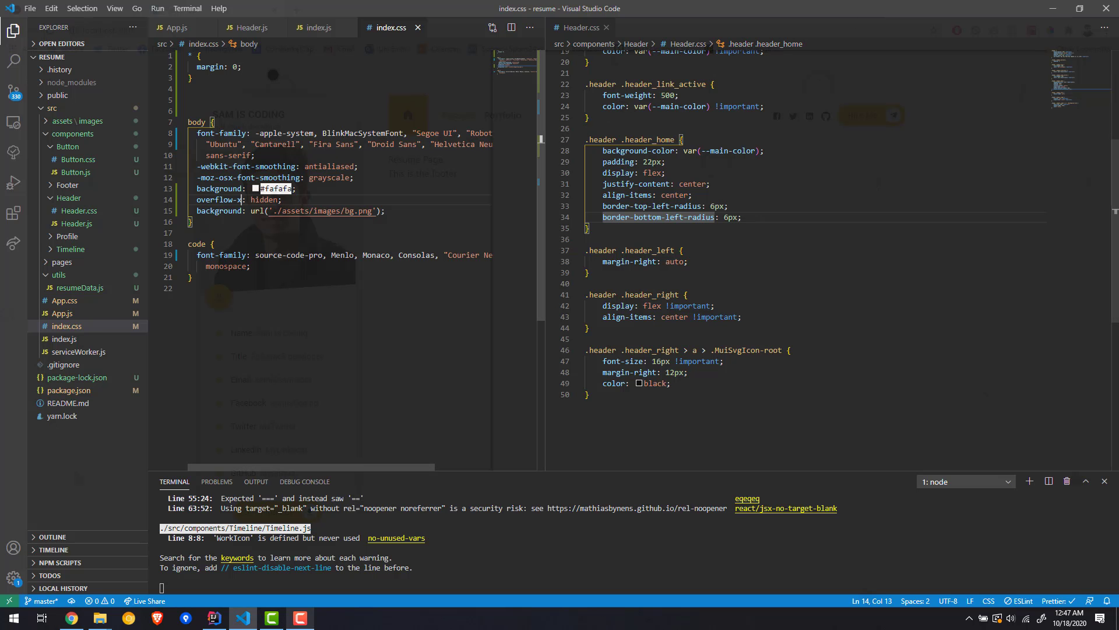
click(319, 27)
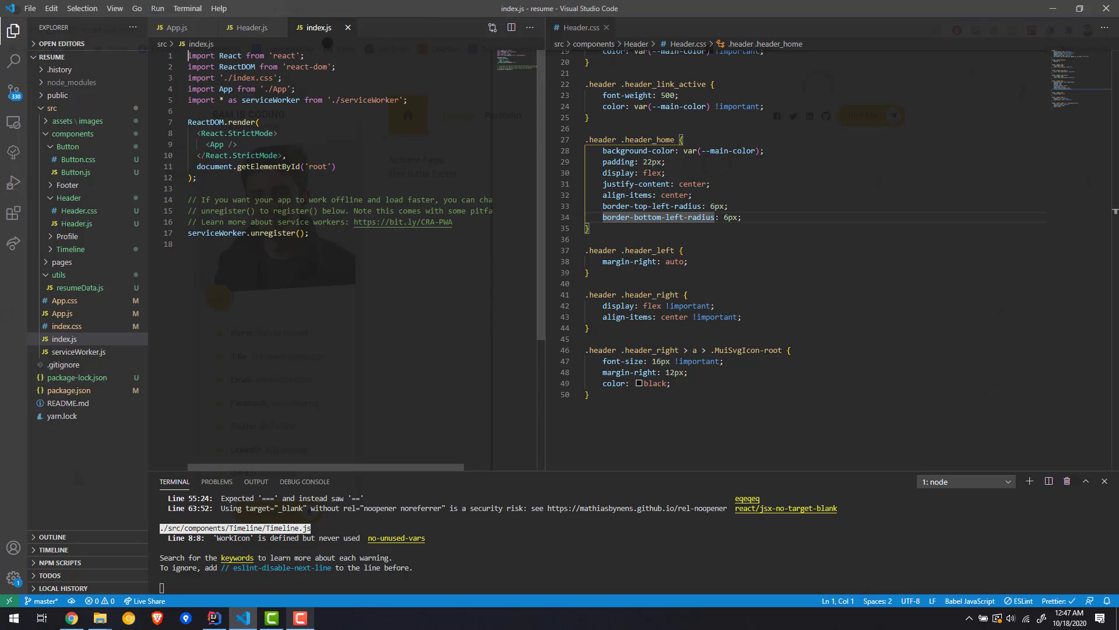
click(348, 27)
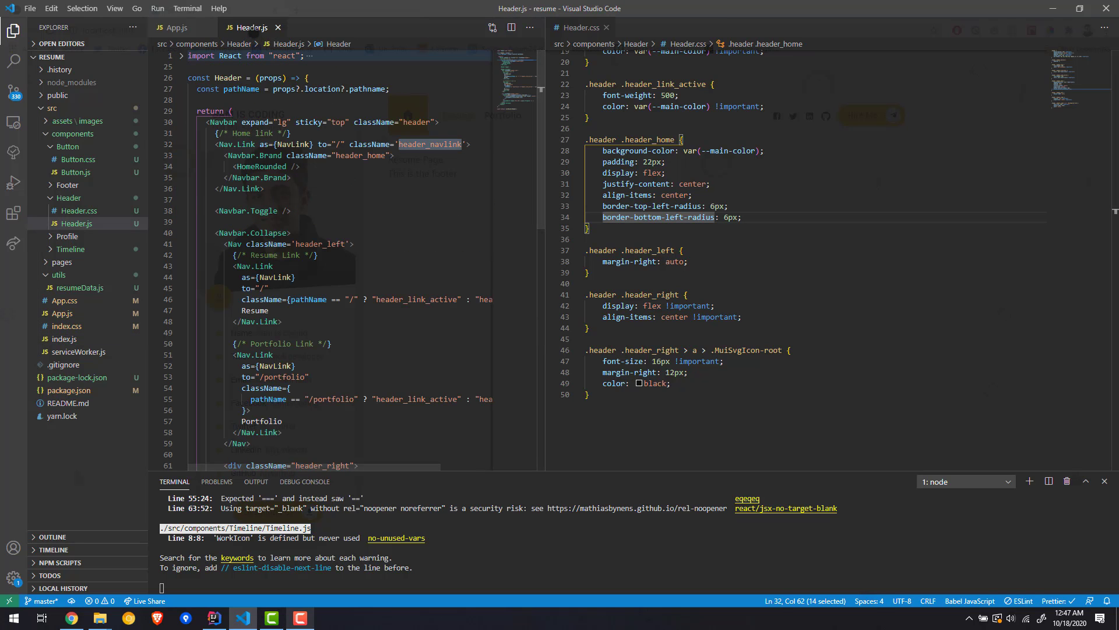
click(278, 27)
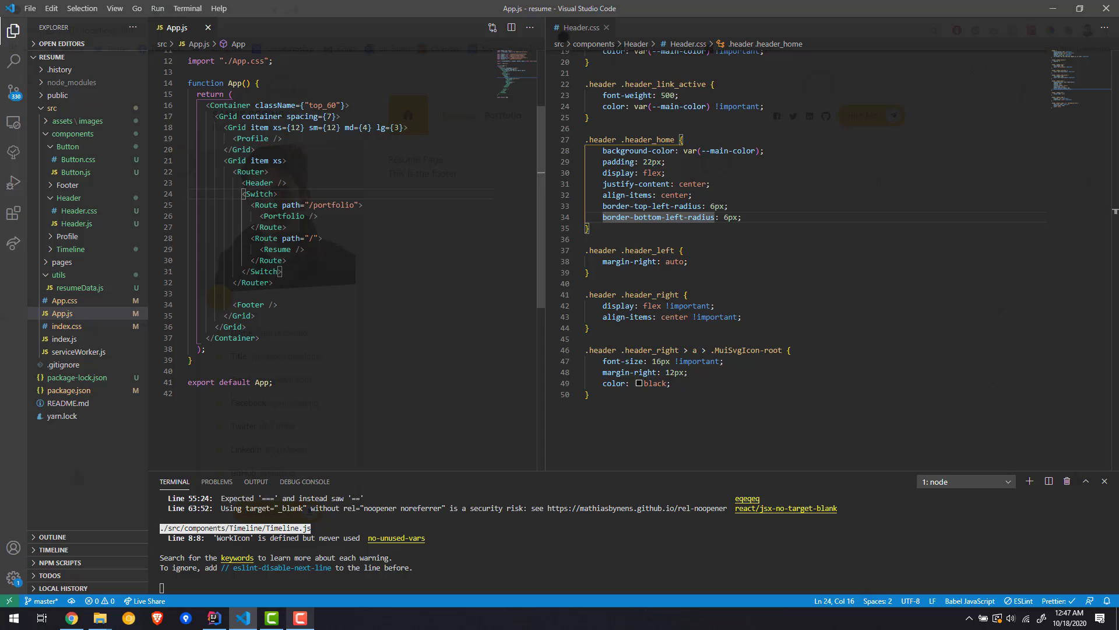
Switch between the Portfolio and Resume pages in Chrome to check the footer, then return to VS Code.
key(alt+Tab)
click(502, 115)
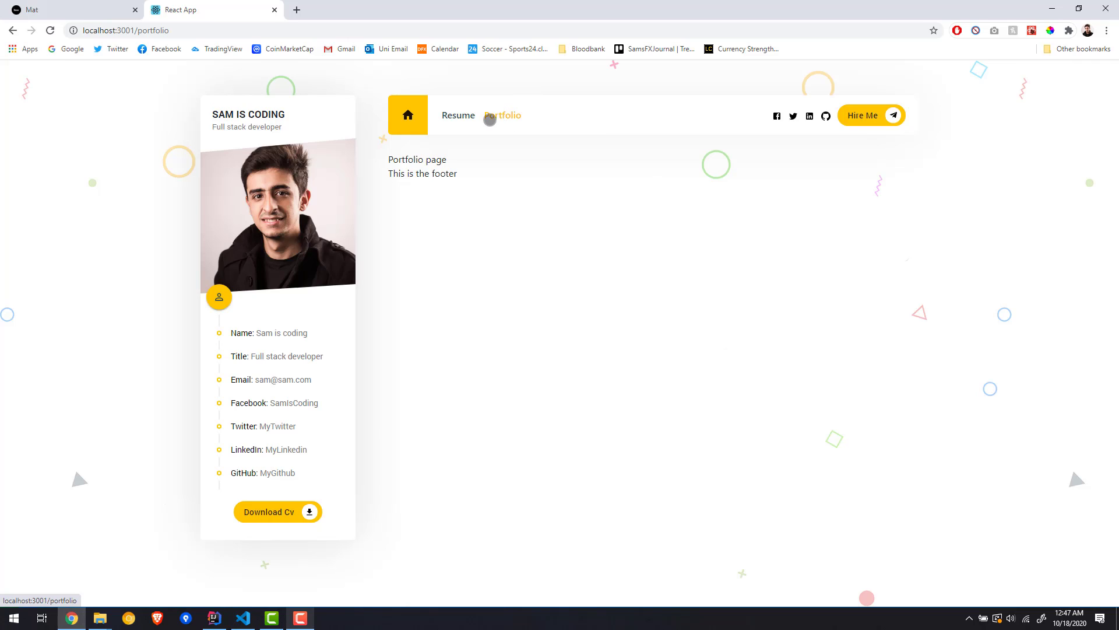
click(457, 115)
double_click(402, 159)
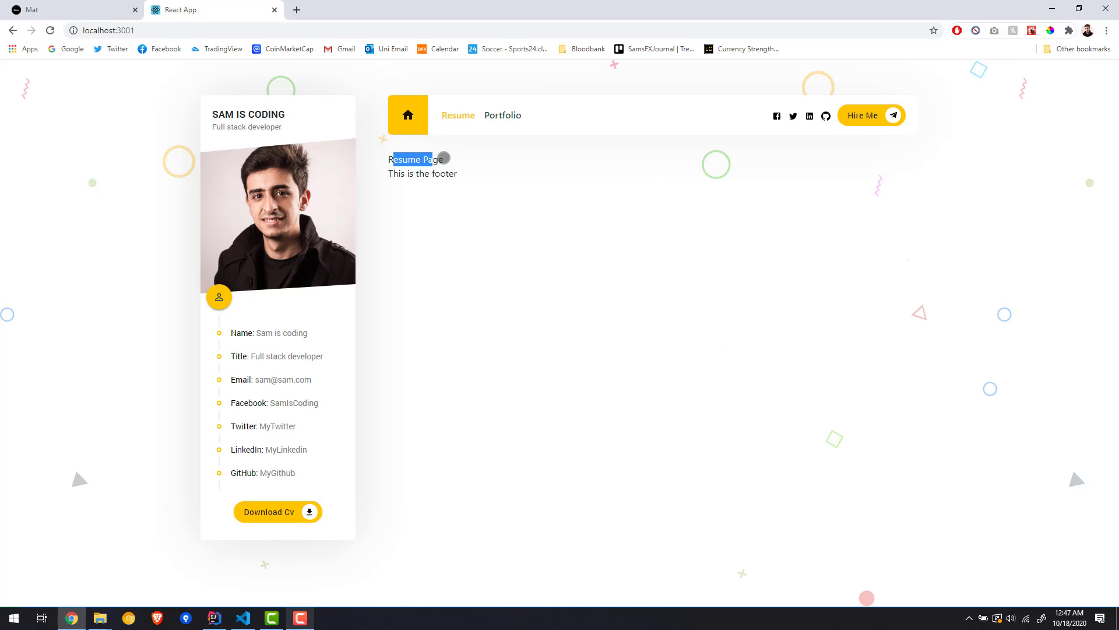
click(503, 115)
click(458, 114)
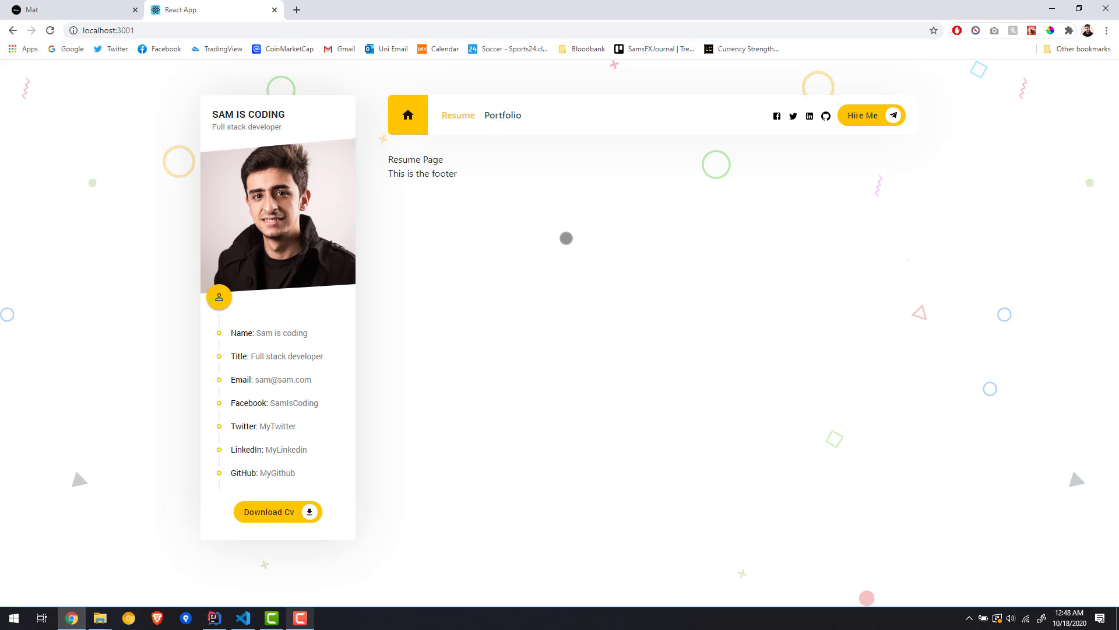
key(alt+Tab)
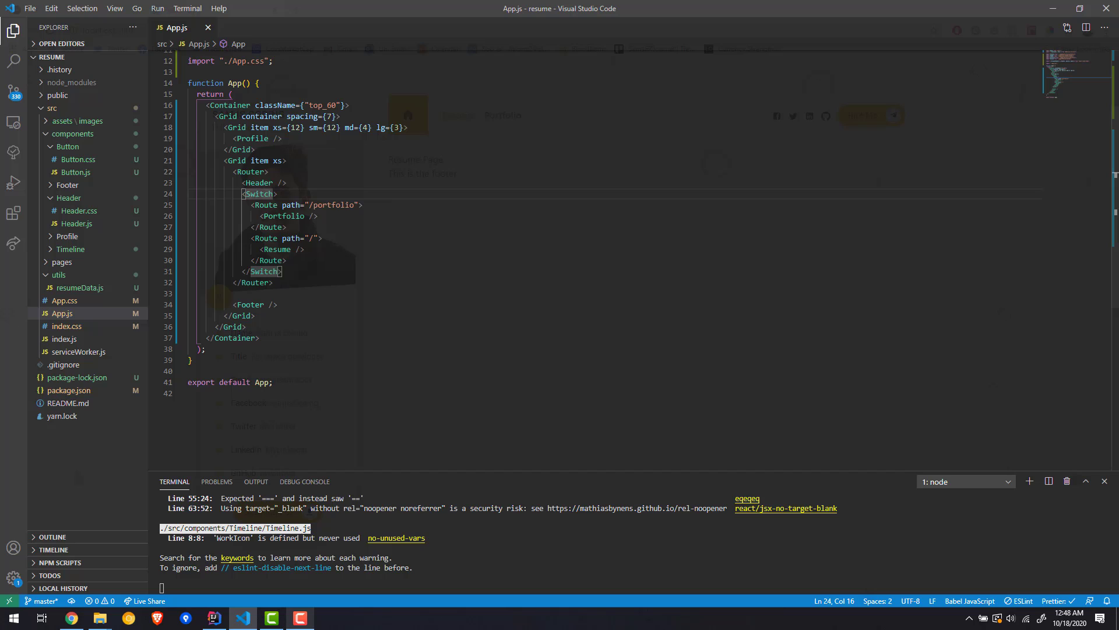
Create a new Footer.css file inside the Footer component folder.
mouse_move(69, 198)
click(67, 185)
right_click(74, 185)
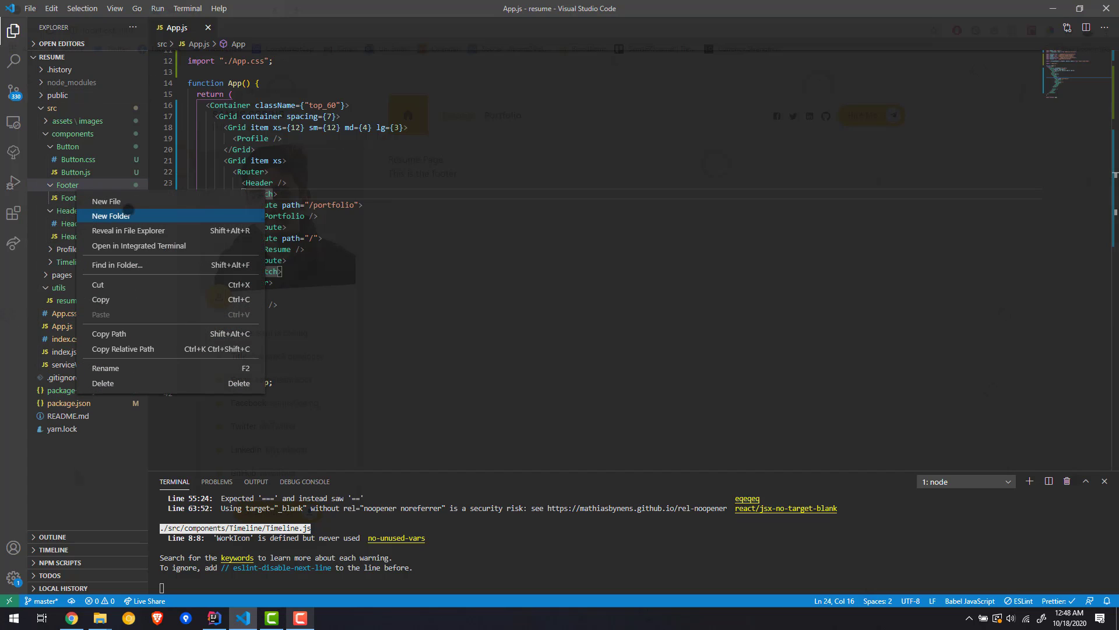
click(107, 202)
text(Footer.css)
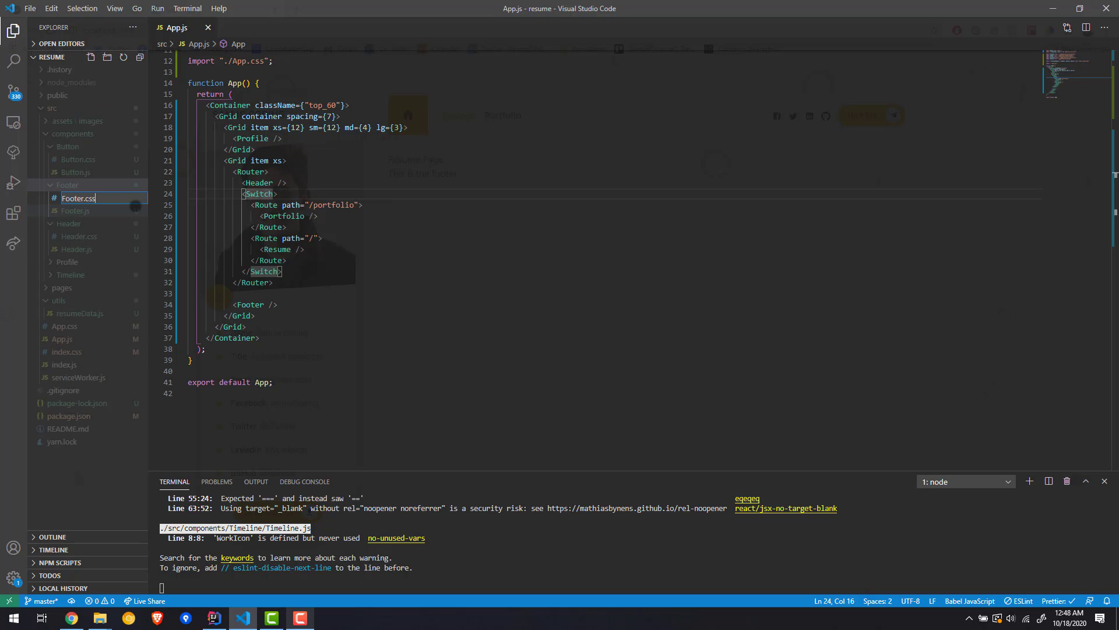
key(Return)
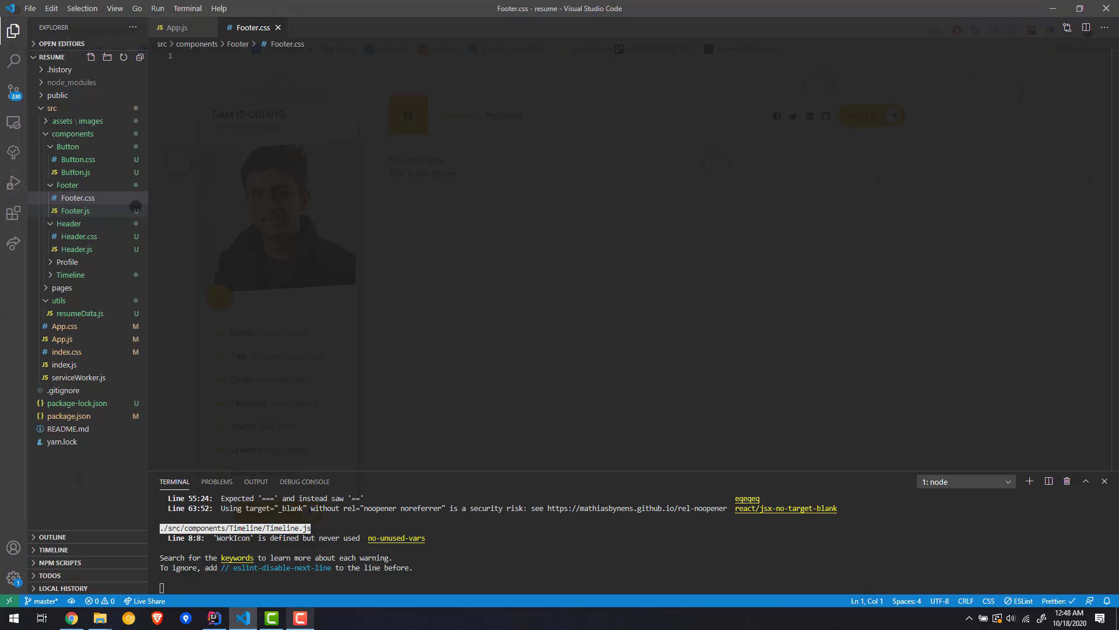
Add import './Footer.css' below the React import in Footer.js and save.
click(136, 211)
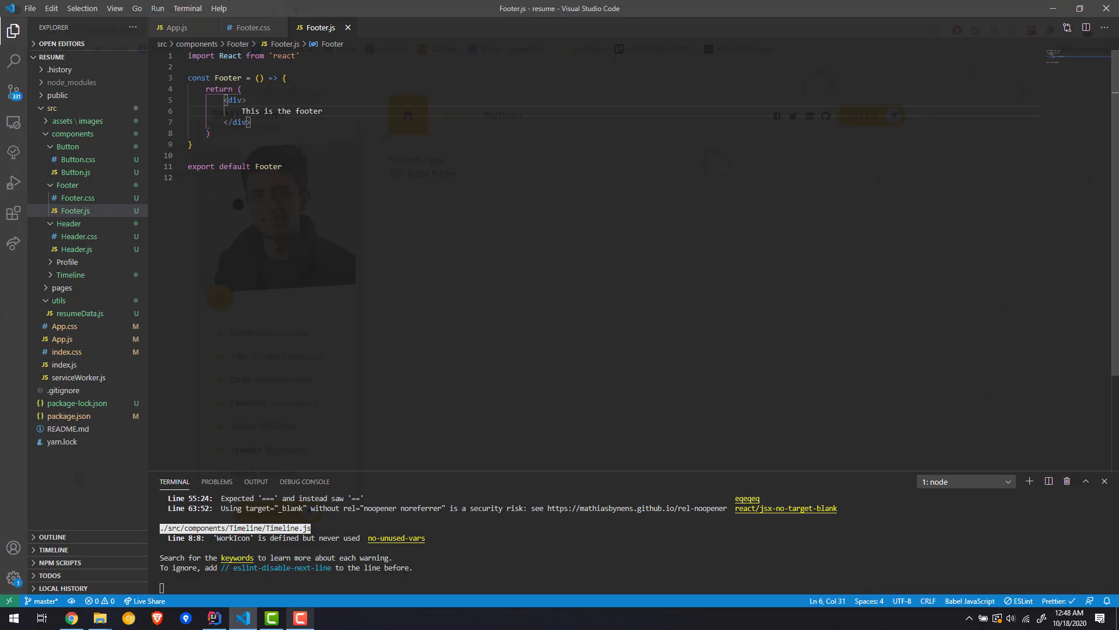
click(312, 56)
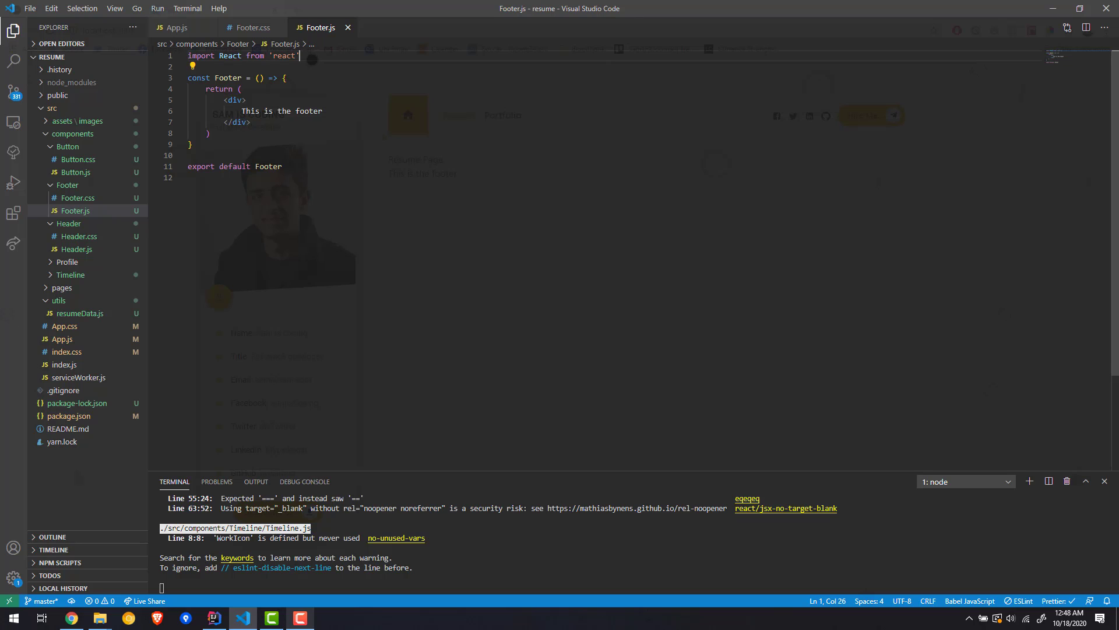
key(Return)
text(imopr)
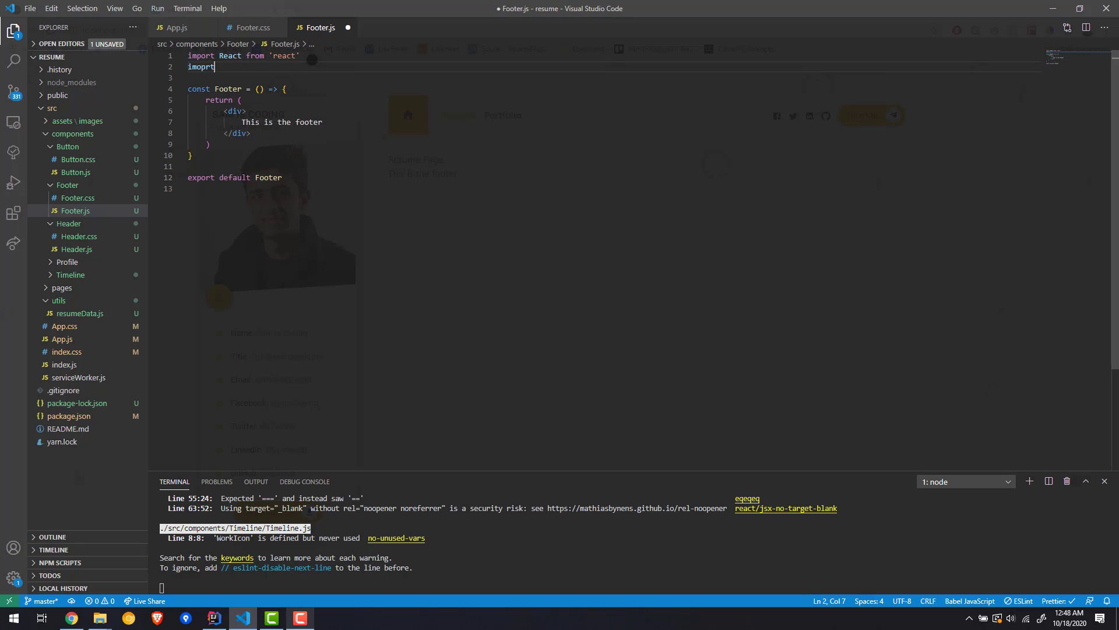
key(BackSpace)
key(BackSpace)
key(BackSpace)
text(port )
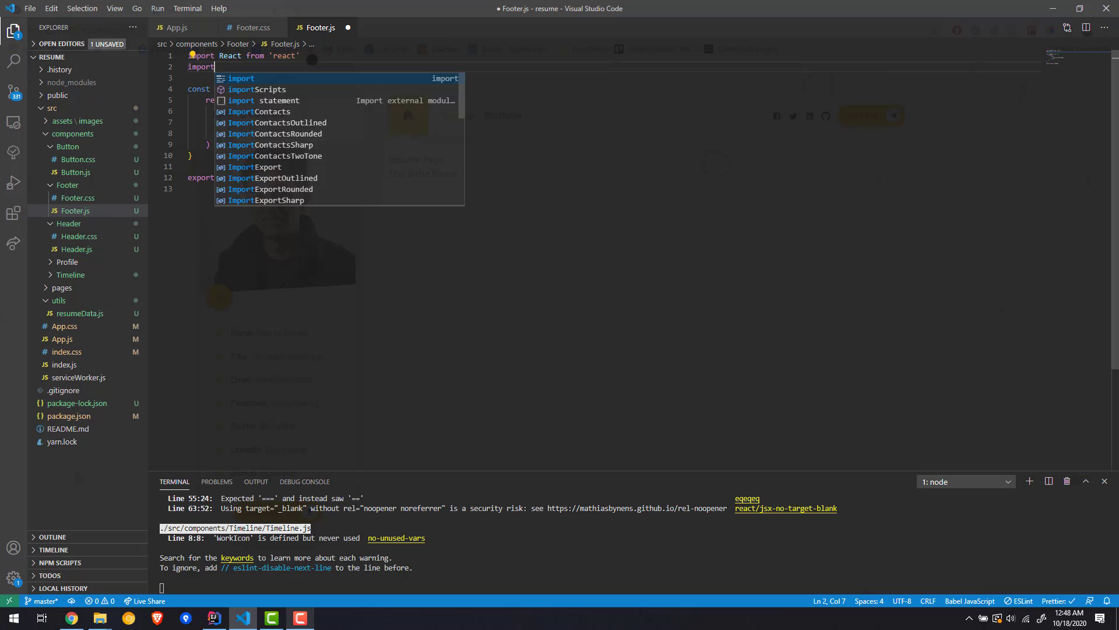
text(')
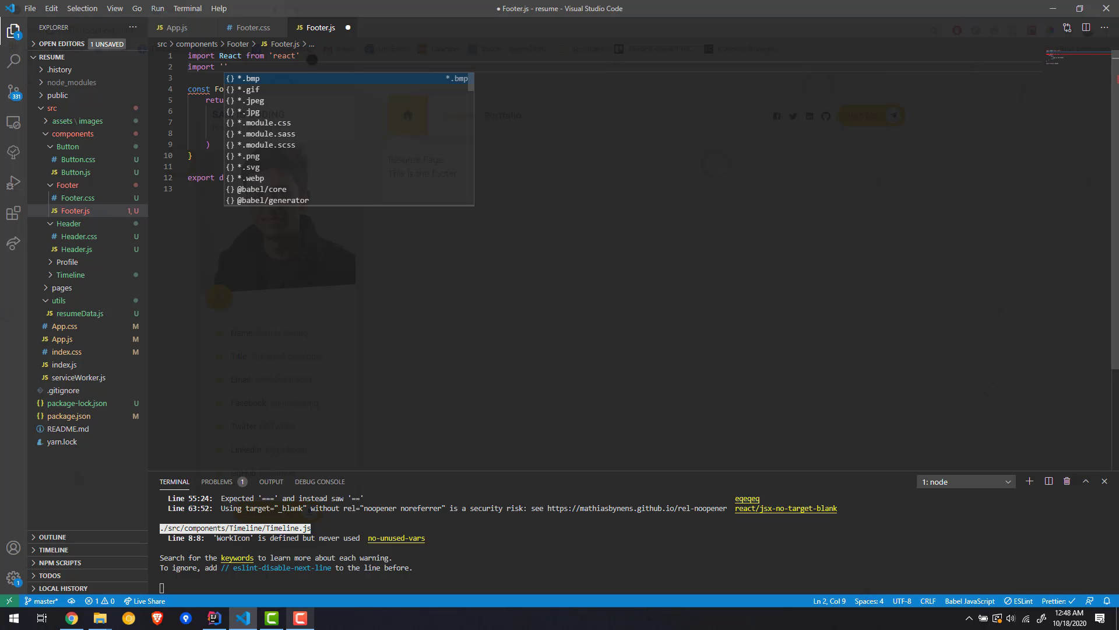
text(./Footer.css)
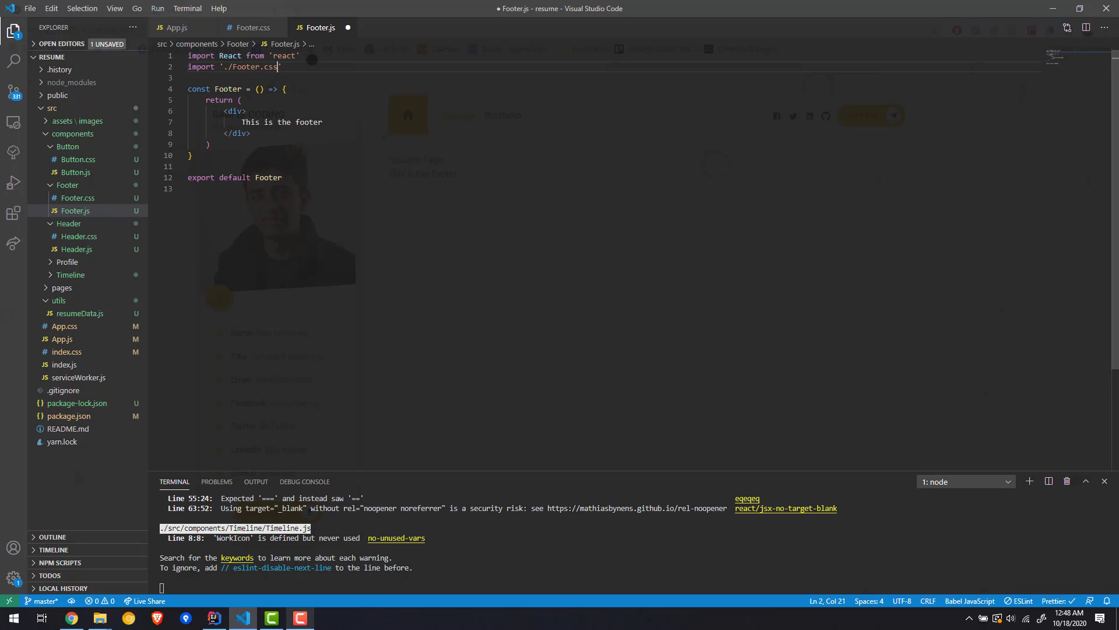
key(ctrl+s)
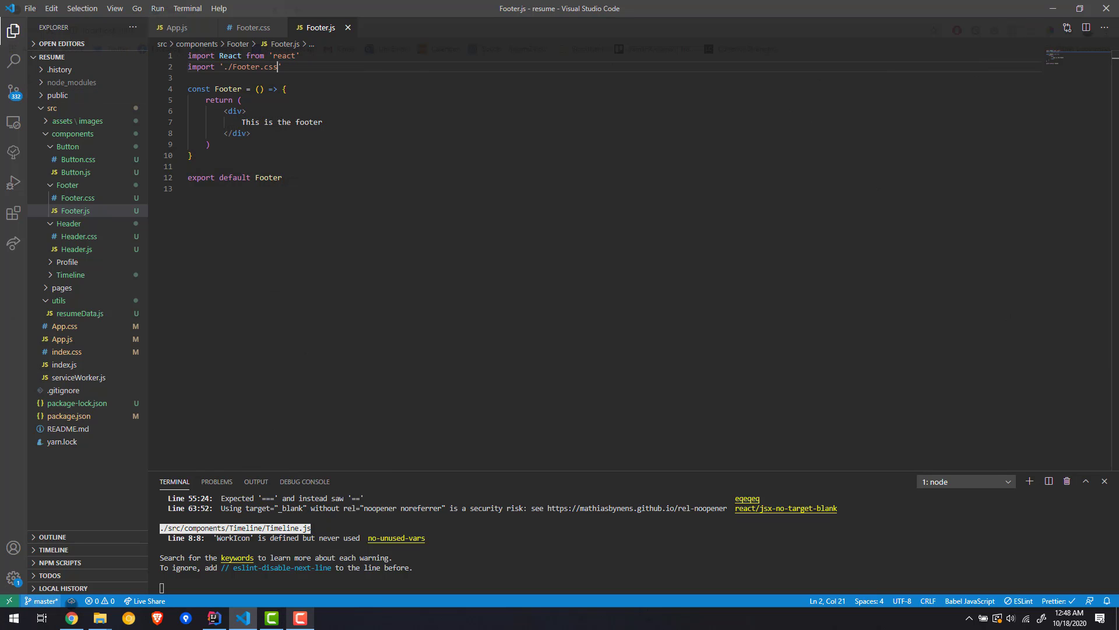
click(72, 618)
click(70, 9)
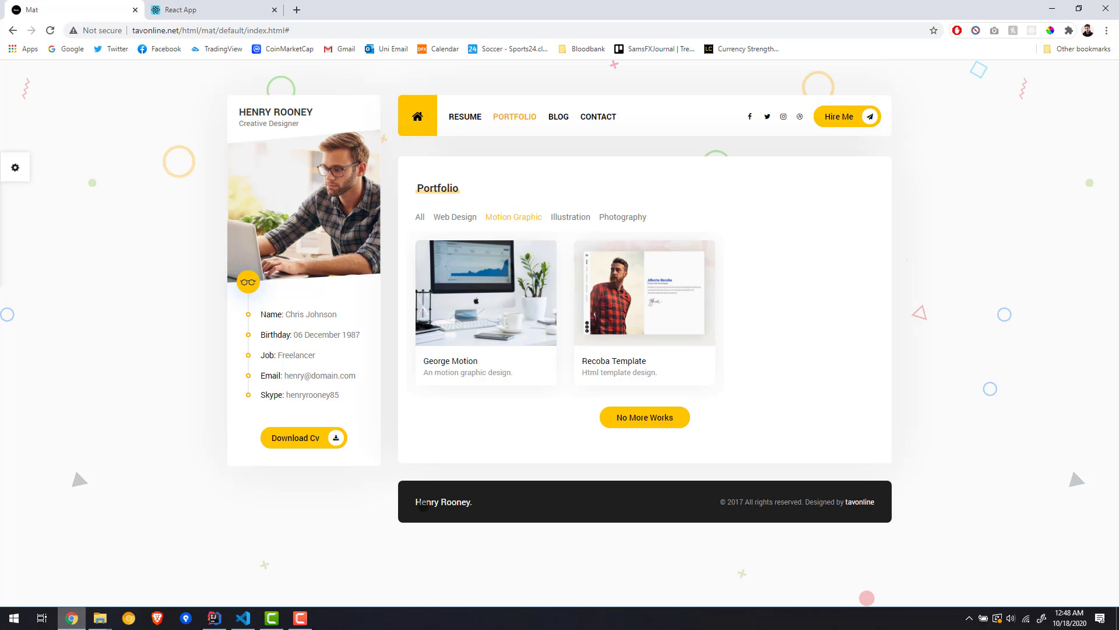
drag(415, 507, 481, 504)
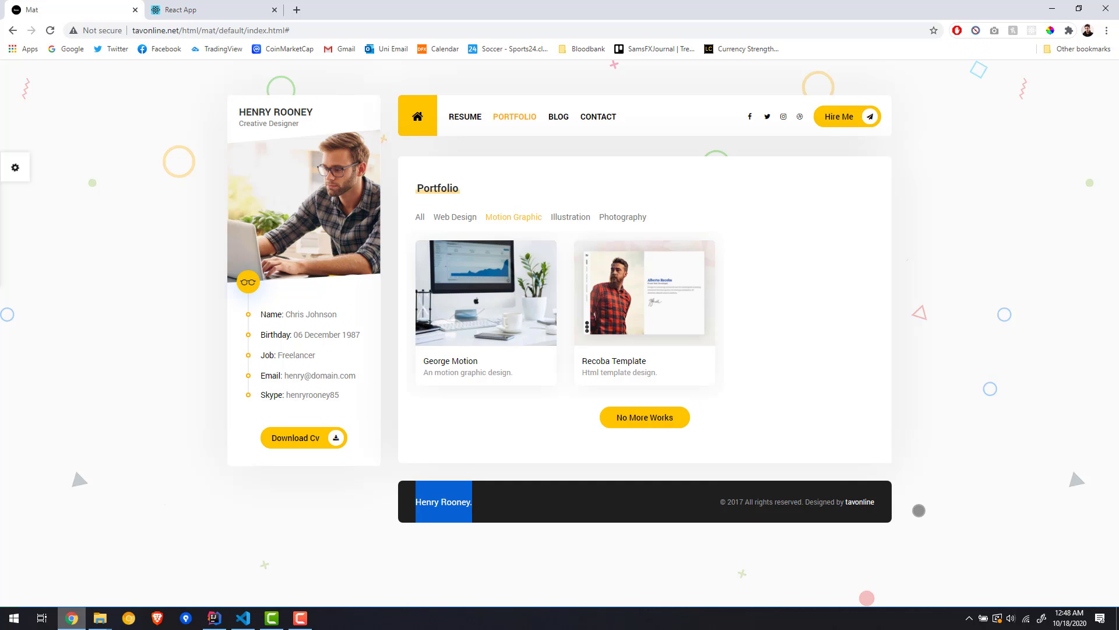
drag(721, 506, 879, 509)
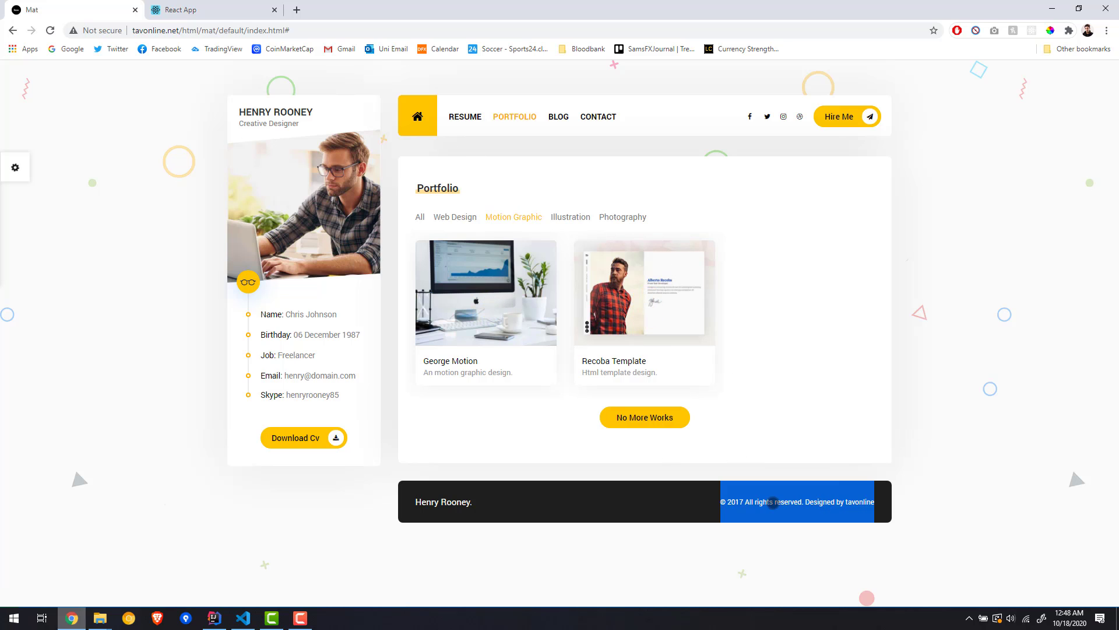
click(802, 504)
drag(806, 500, 840, 508)
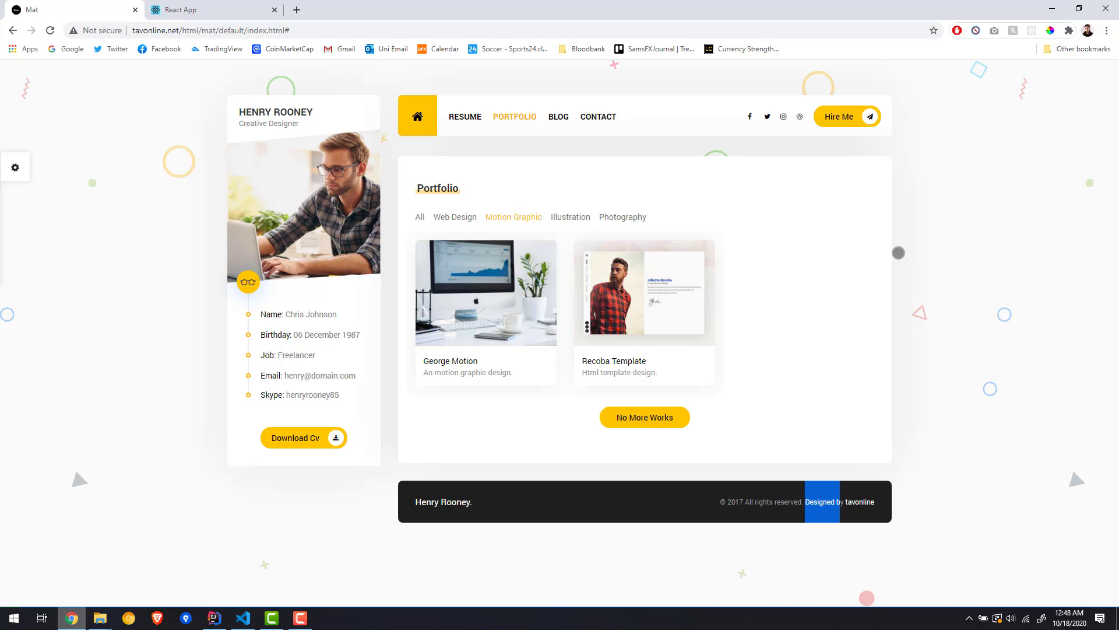
click(776, 496)
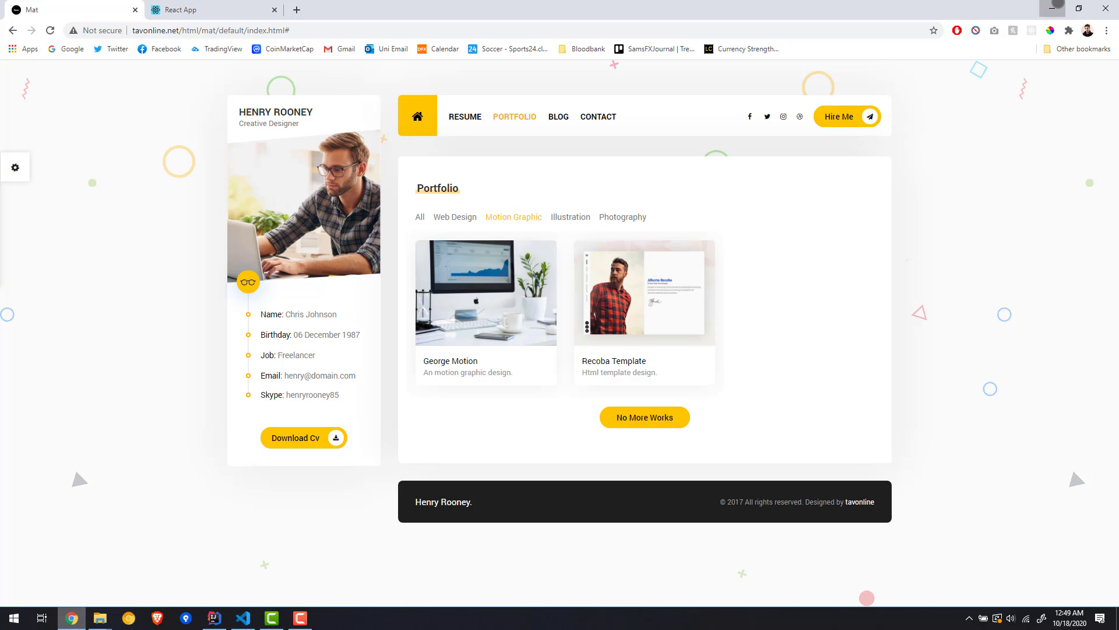
click(1055, 6)
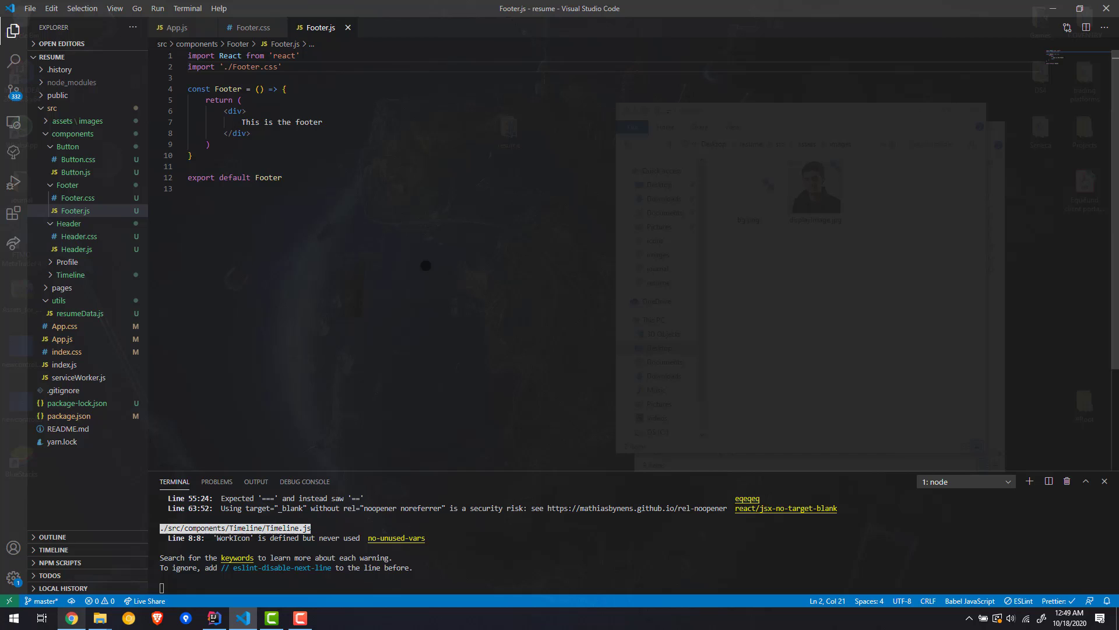
Add className='footer' to the footer's opening div tag, then return to the reference page.
click(241, 110)
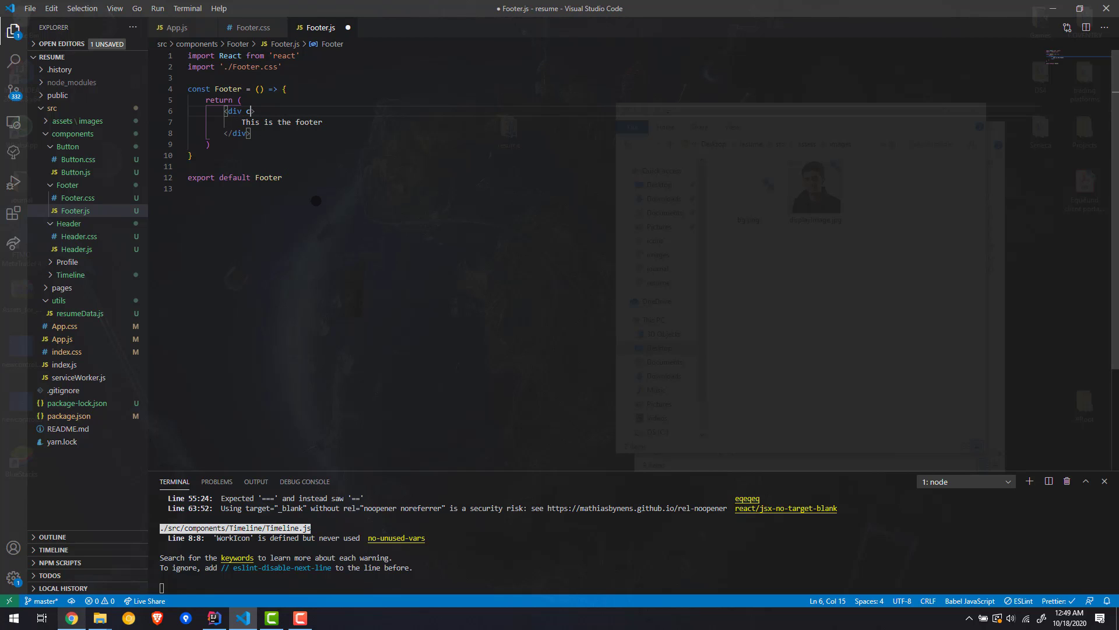
text(lass)
key(Tab)
text(foo)
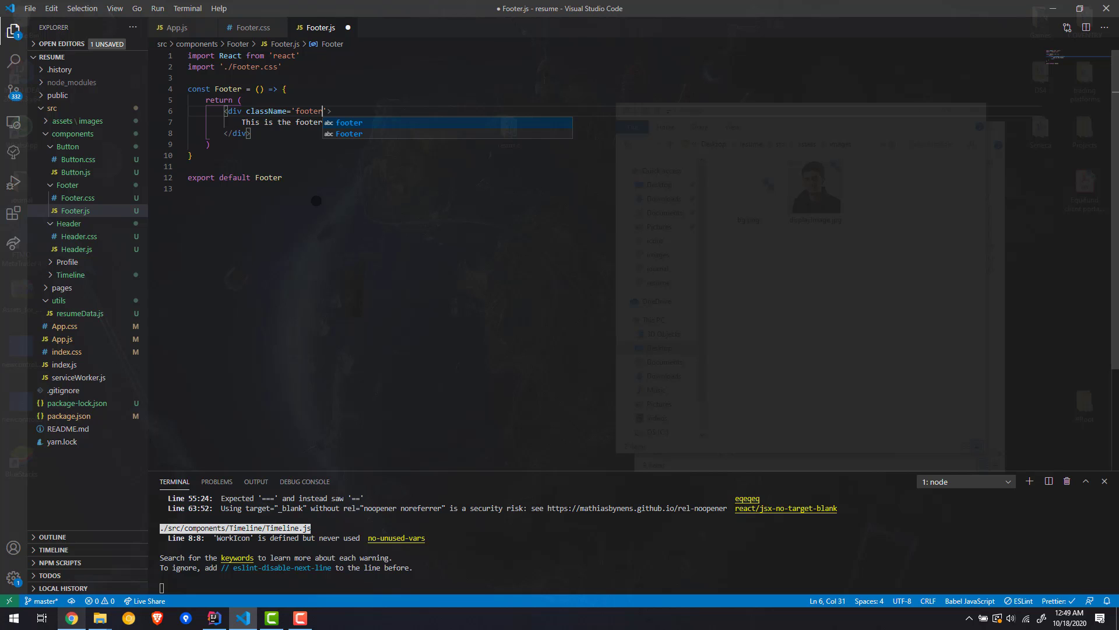
key(End)
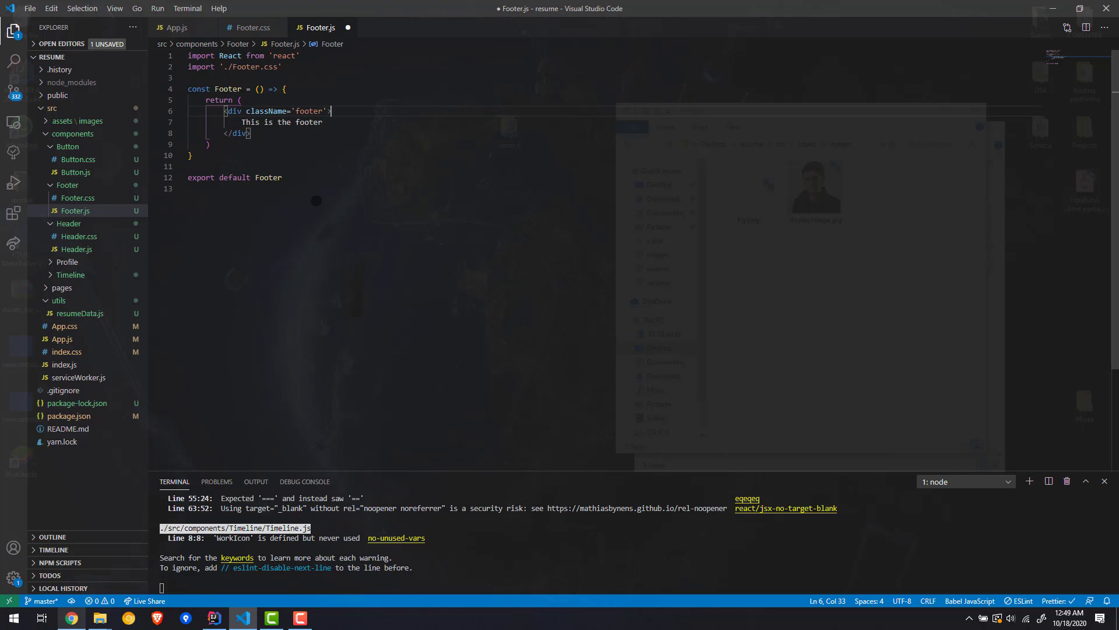
key(alt+Tab)
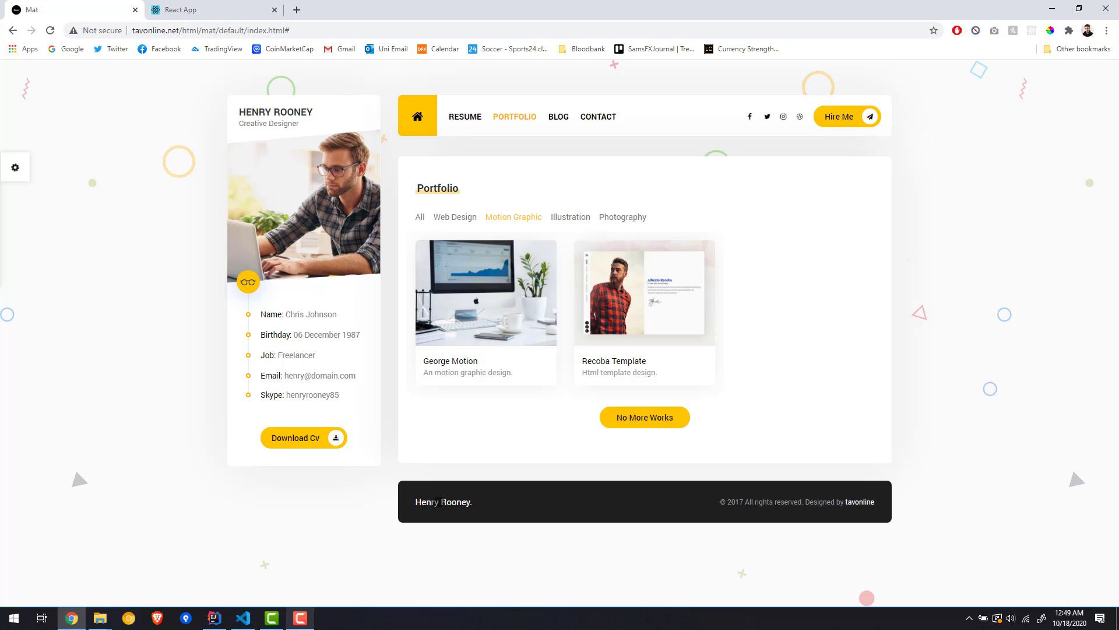
Copy the reference footer's rights-reserved text, then select 'This is the footer' in Footer.js.
drag(743, 501, 872, 498)
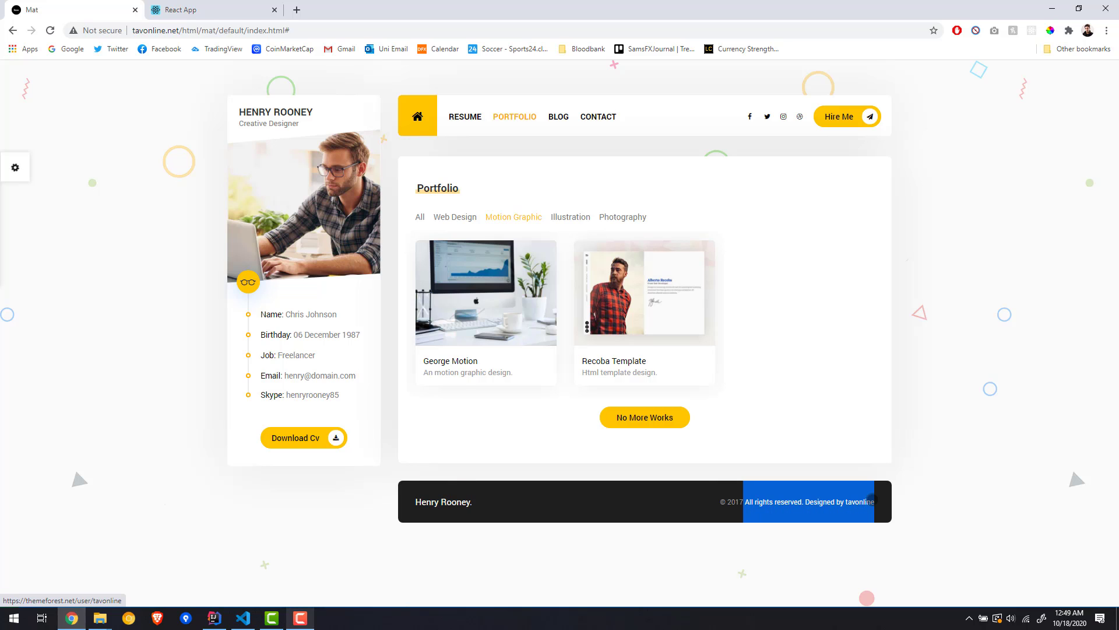
key(ctrl+c)
key(alt+Tab)
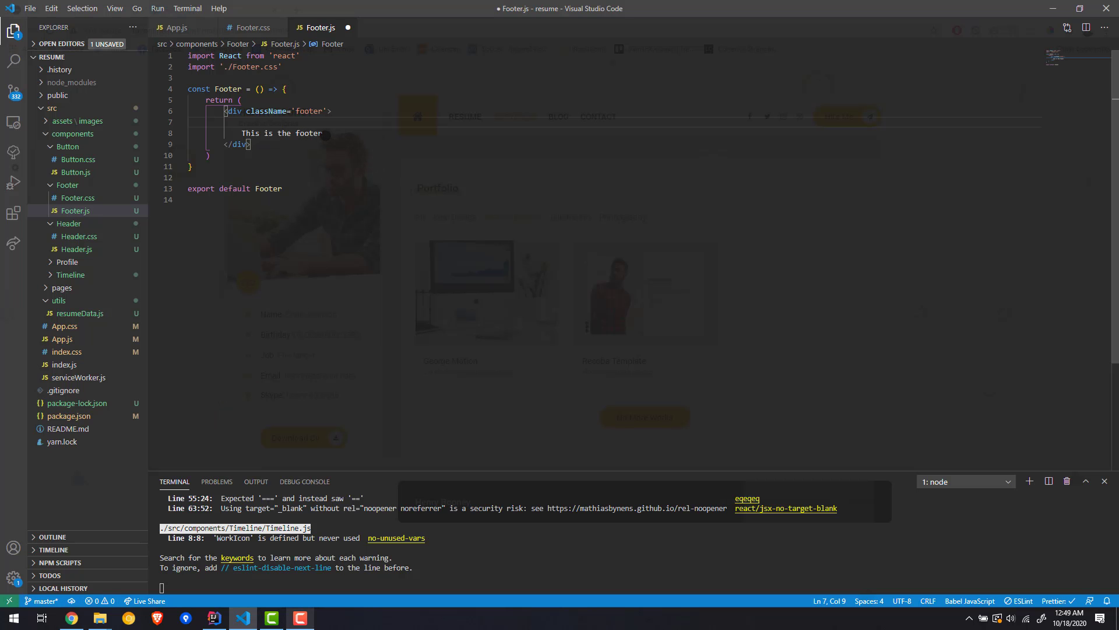
drag(322, 134, 236, 133)
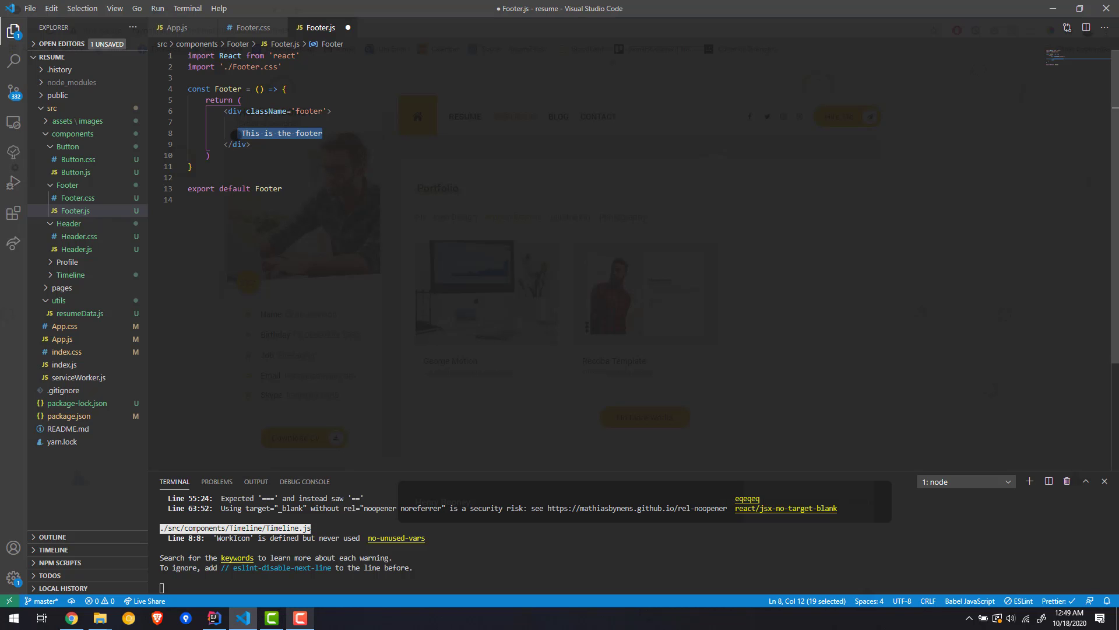
key(alt+Tab)
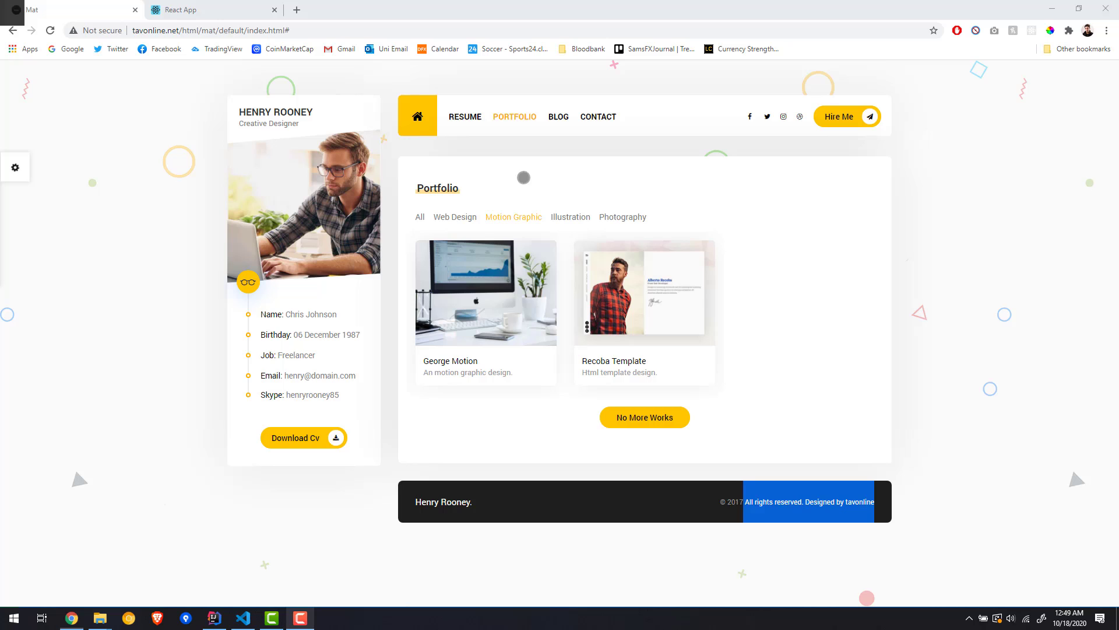
click(578, 507)
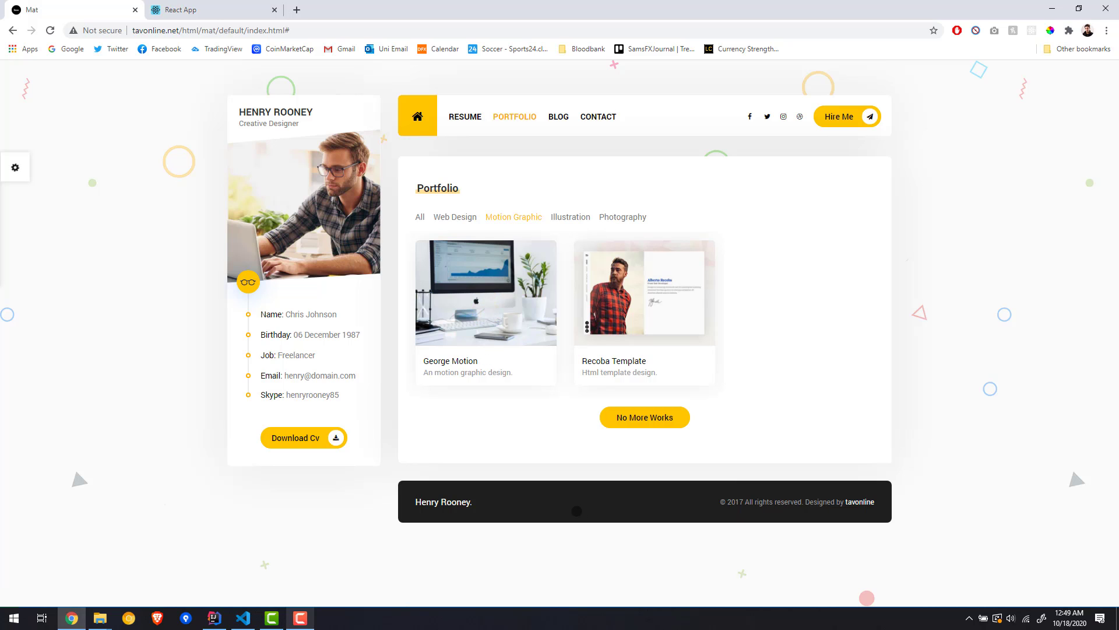
key(alt+Tab)
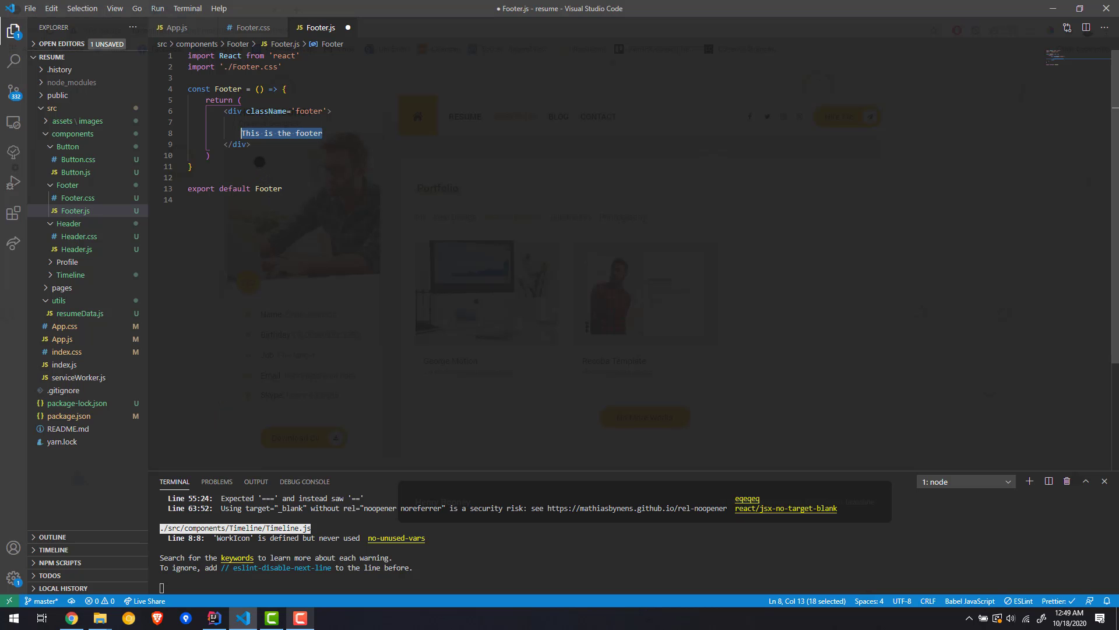
Delete 'This is the footer' and begin a div.footer_left child on the indented line.
key(BackSpace)
key(Up)
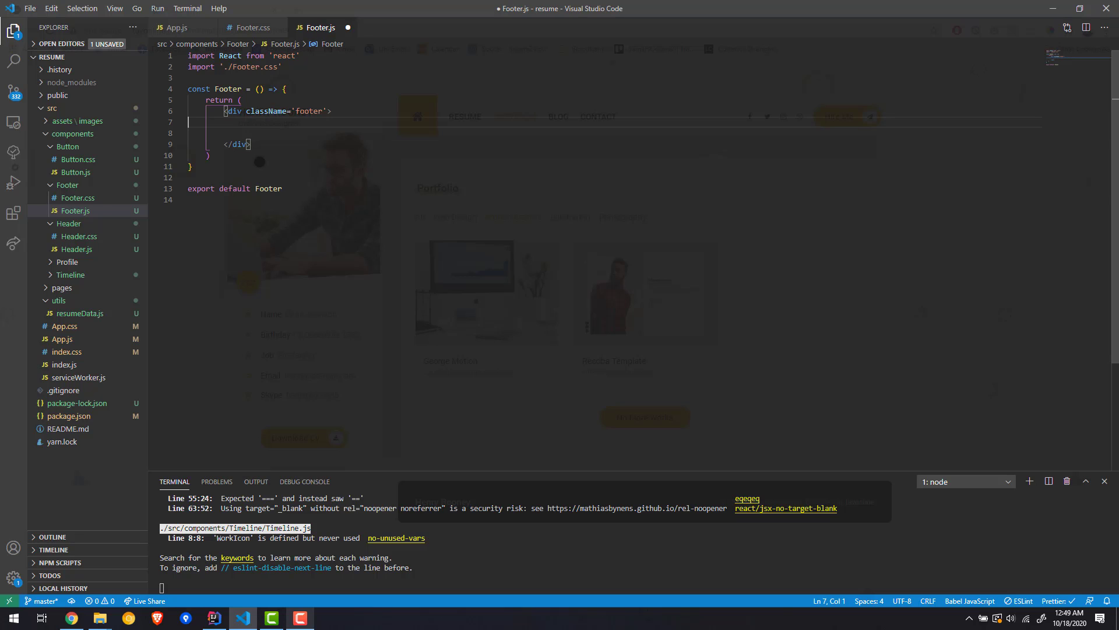
key(Tab)
text(<)
key(BackSpace)
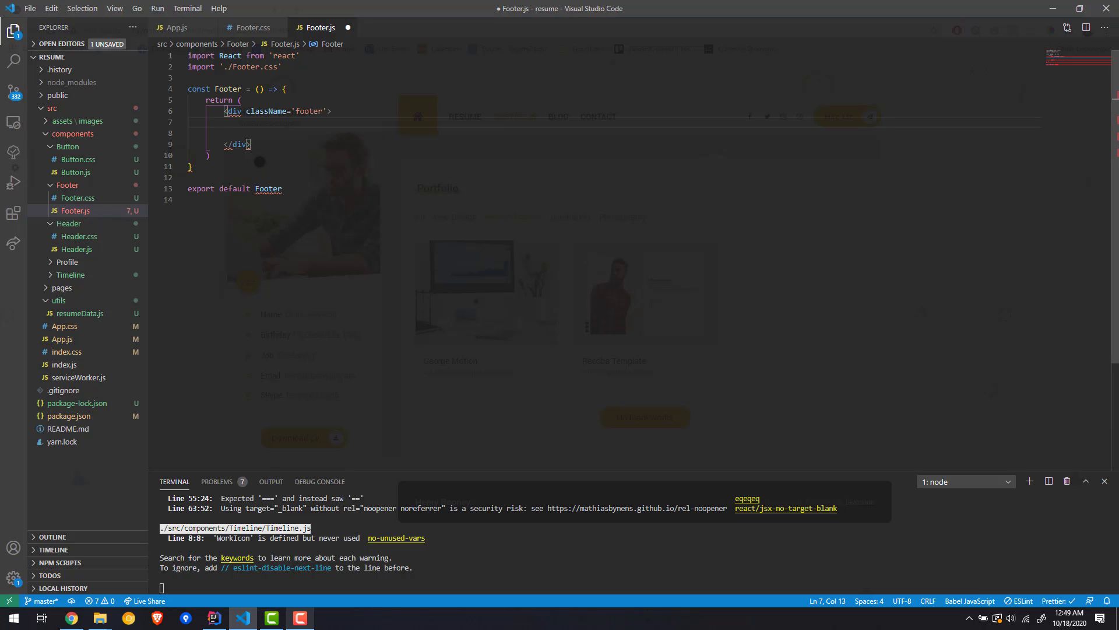
text(div.foote)
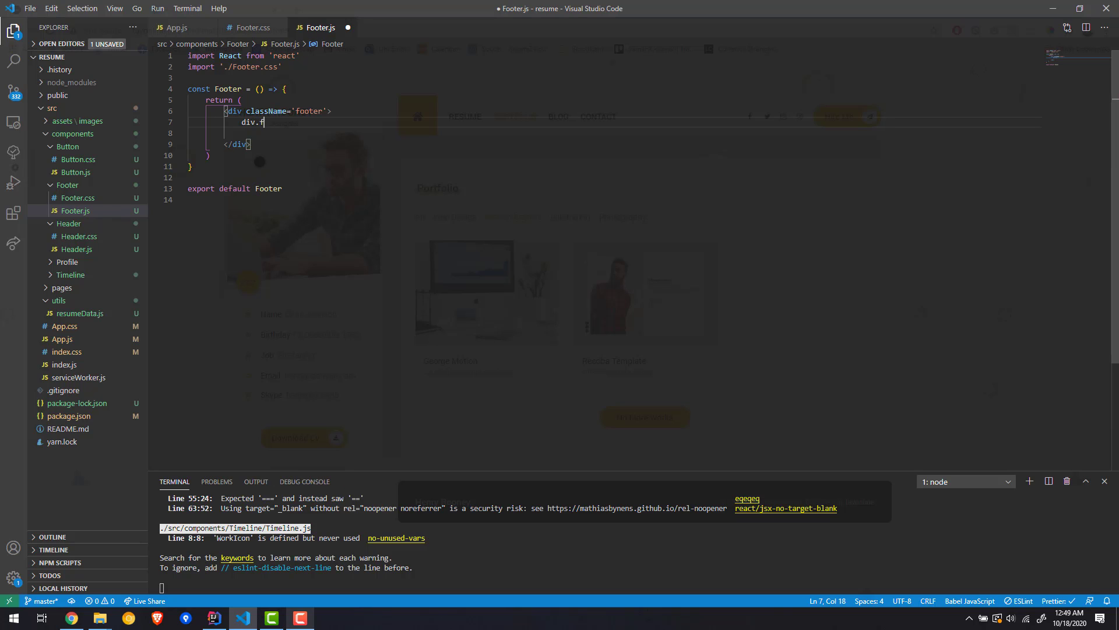
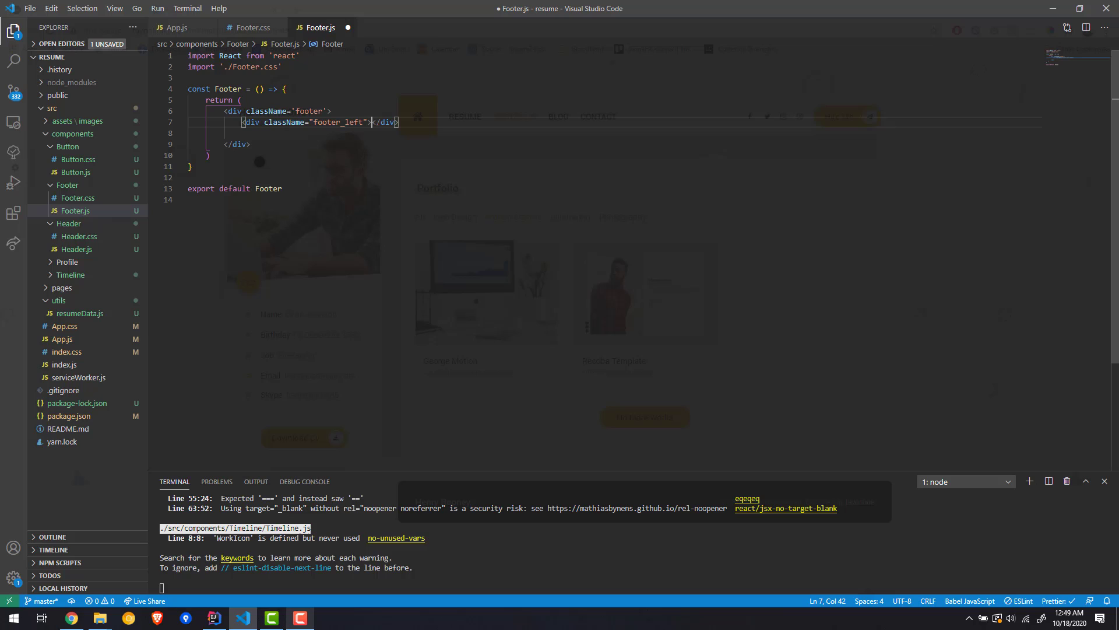
Expand the Emmet abbreviation '.footer_right' into an empty div below the footer_left div.
key(End)
key(Return)
text(.foote)
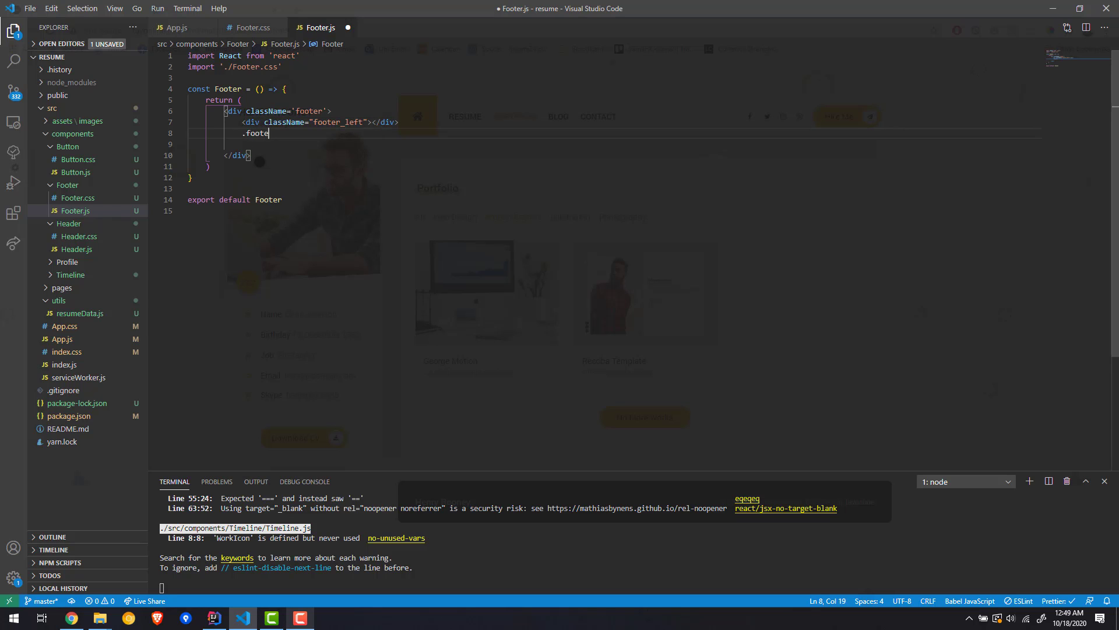
text(r_right)
key(Tab)
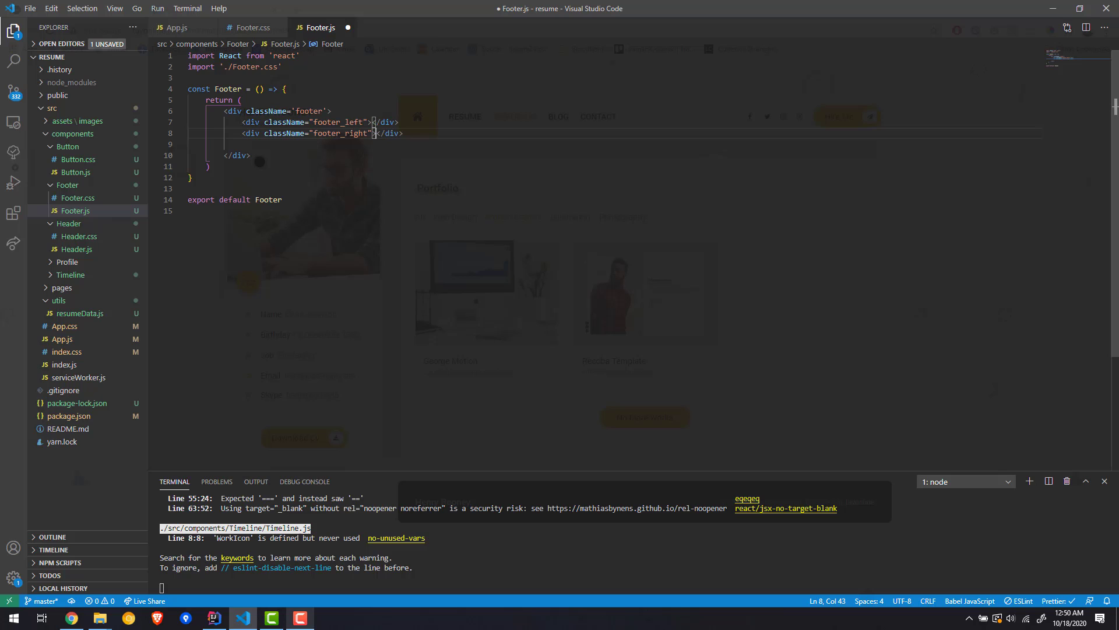
key(Up)
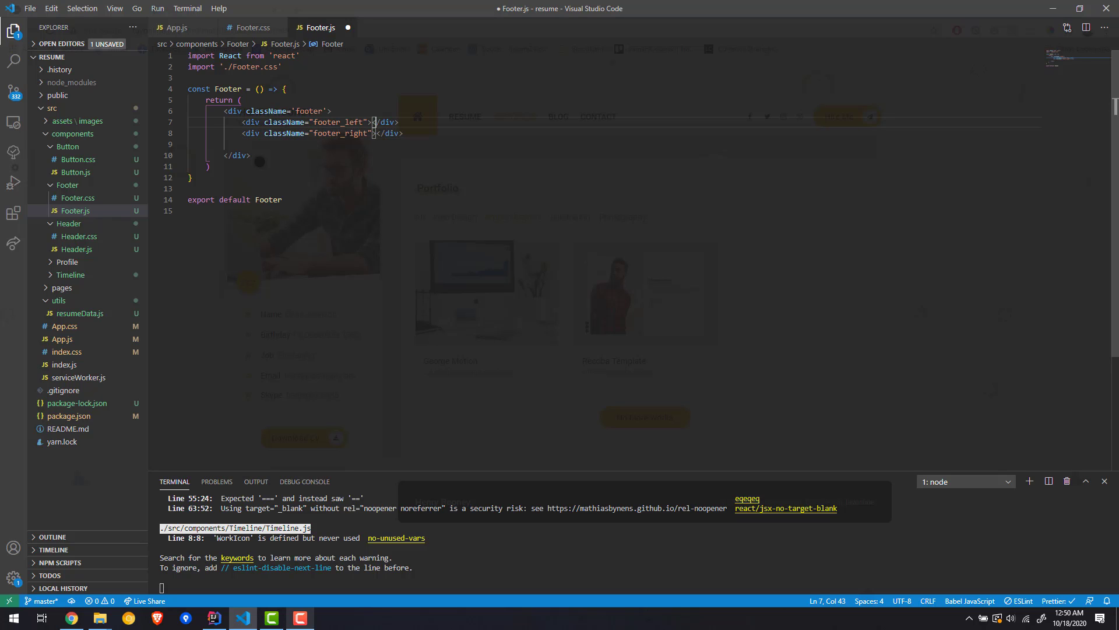
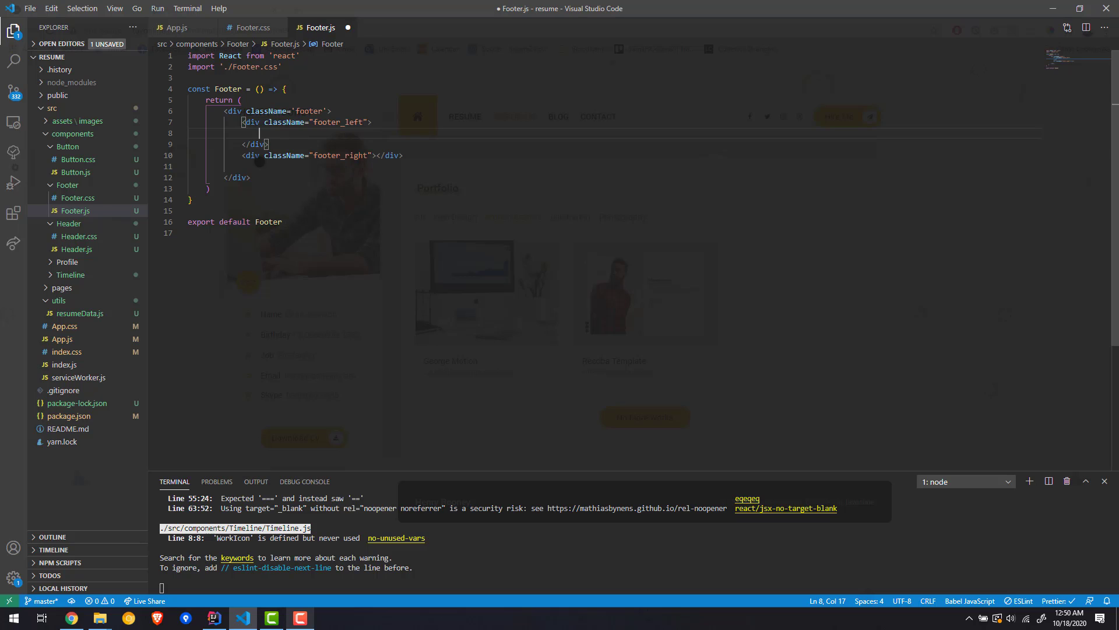
text(Typo)
text(graphy.)
text(footer)
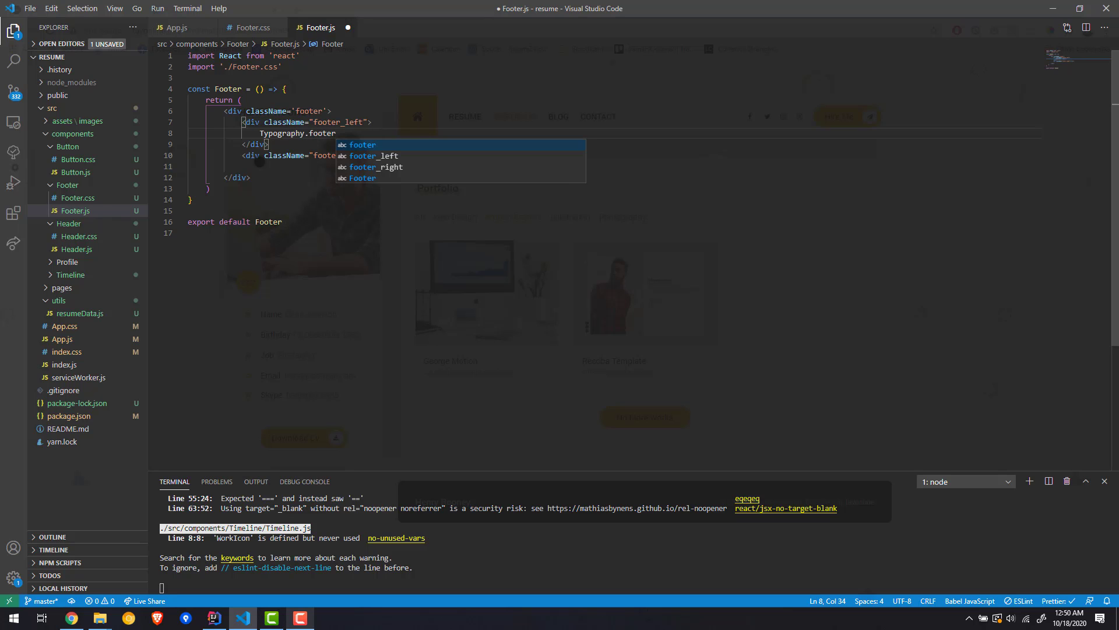
text(_name)
Expand Typography.footer_name inside footer_left, comparing against the template footer's name and credits.
key(Tab)
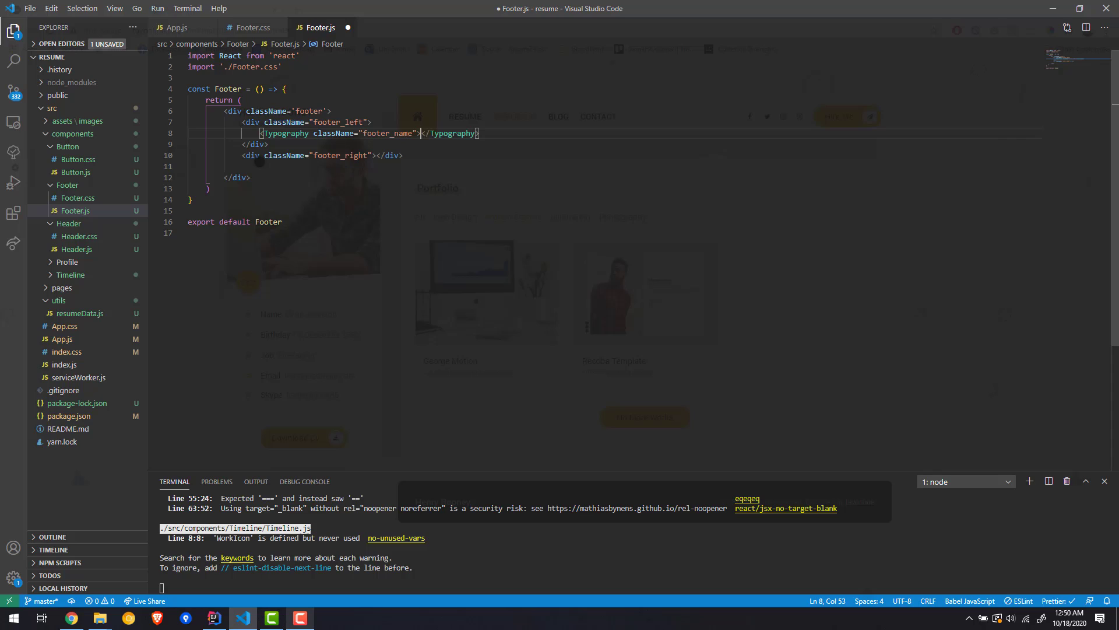
key(alt+Tab)
drag(479, 502, 408, 504)
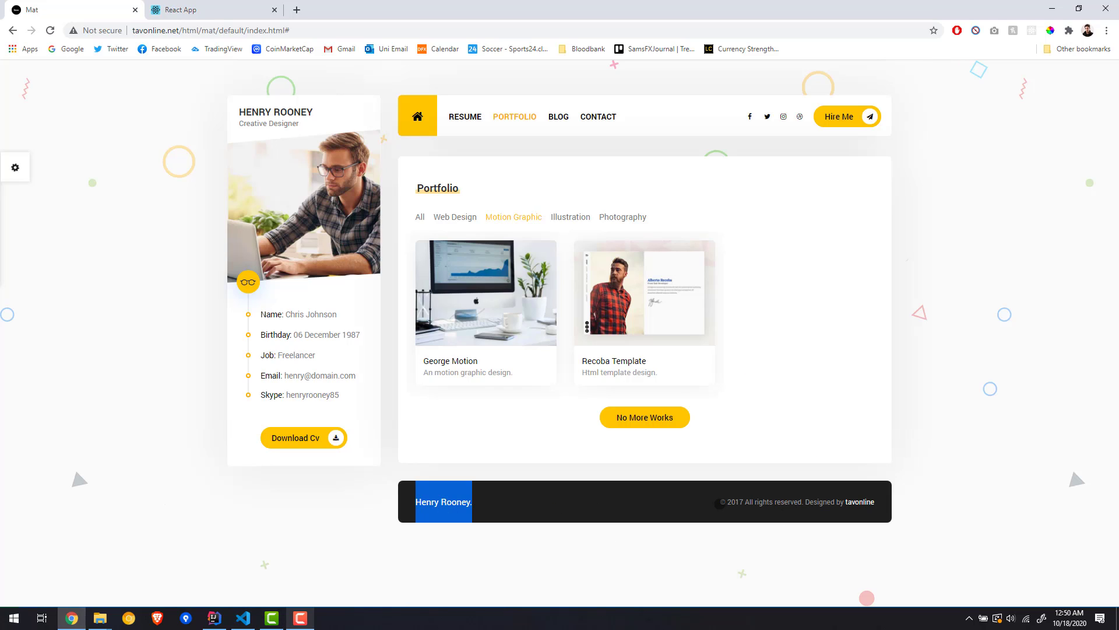
drag(721, 504, 877, 496)
key(alt+Tab)
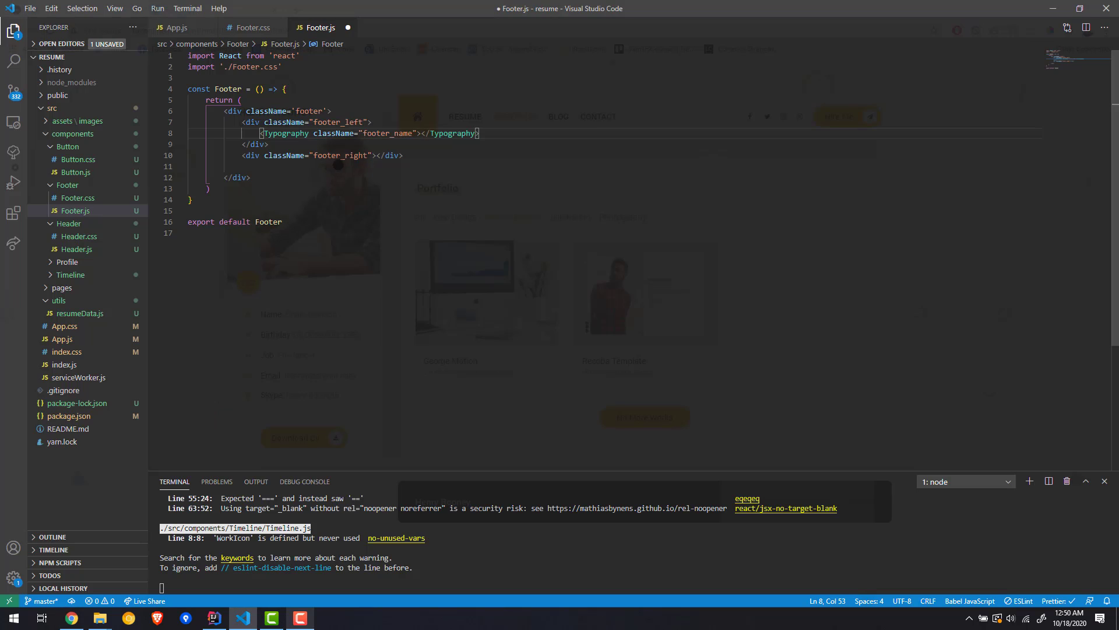
Insert an empty Typography.footer_copyright element between the footer_right div tags.
click(375, 155)
key(Return)
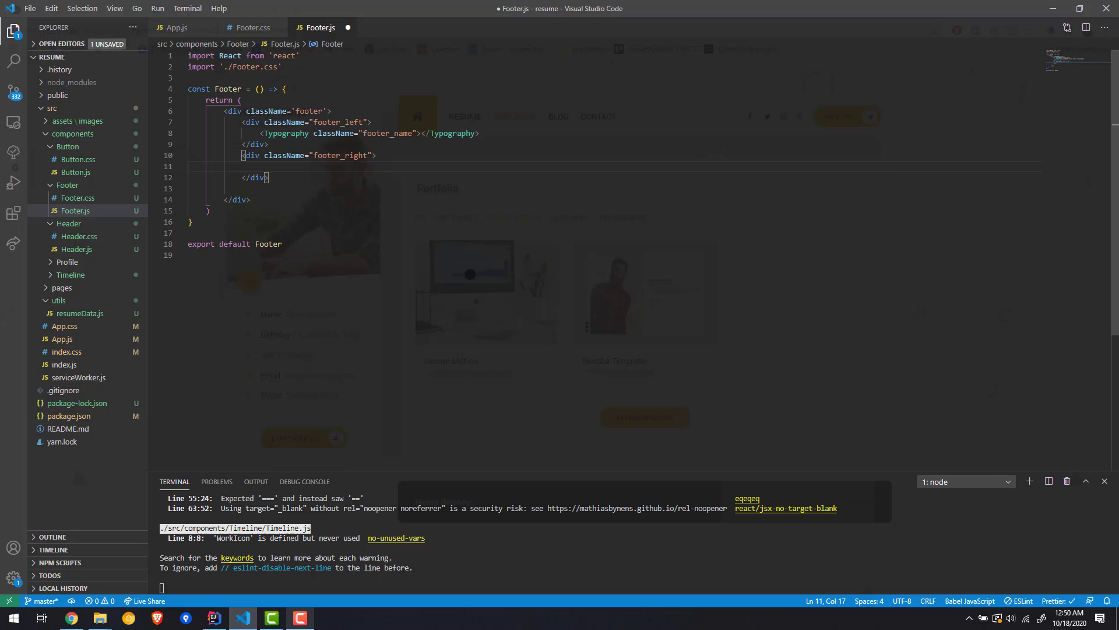
text(Typogr)
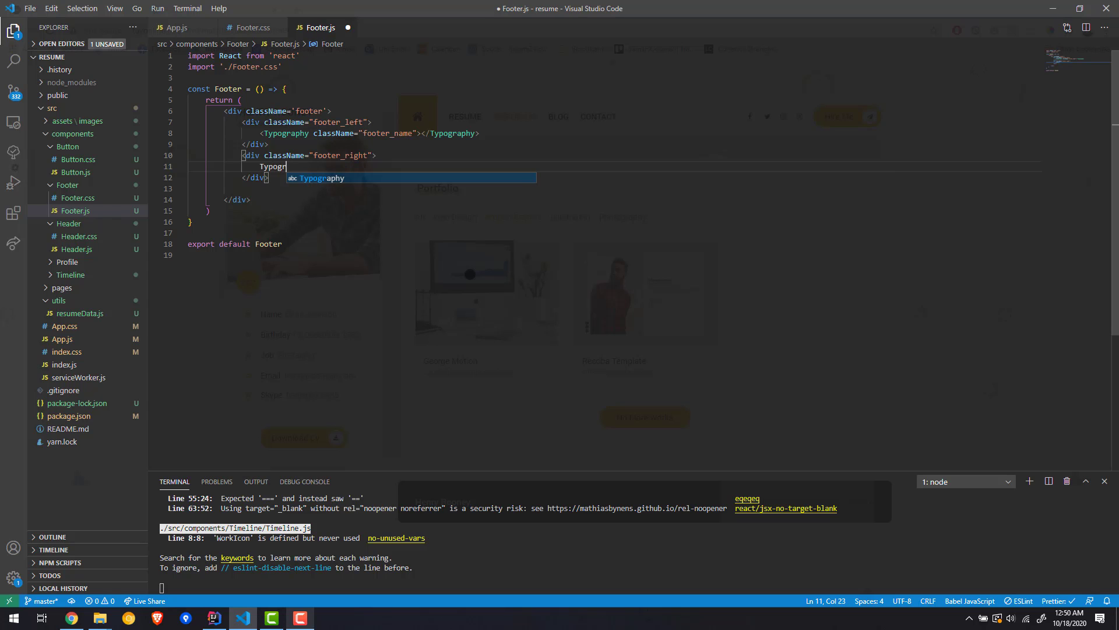
text(aphy)
text(.)
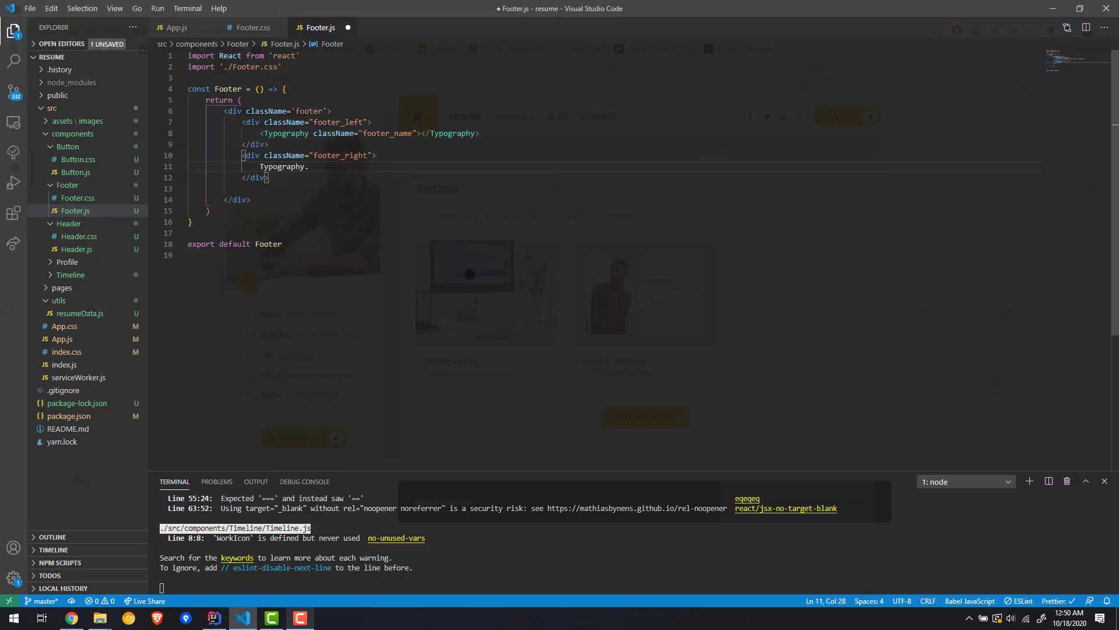
text(footer_)
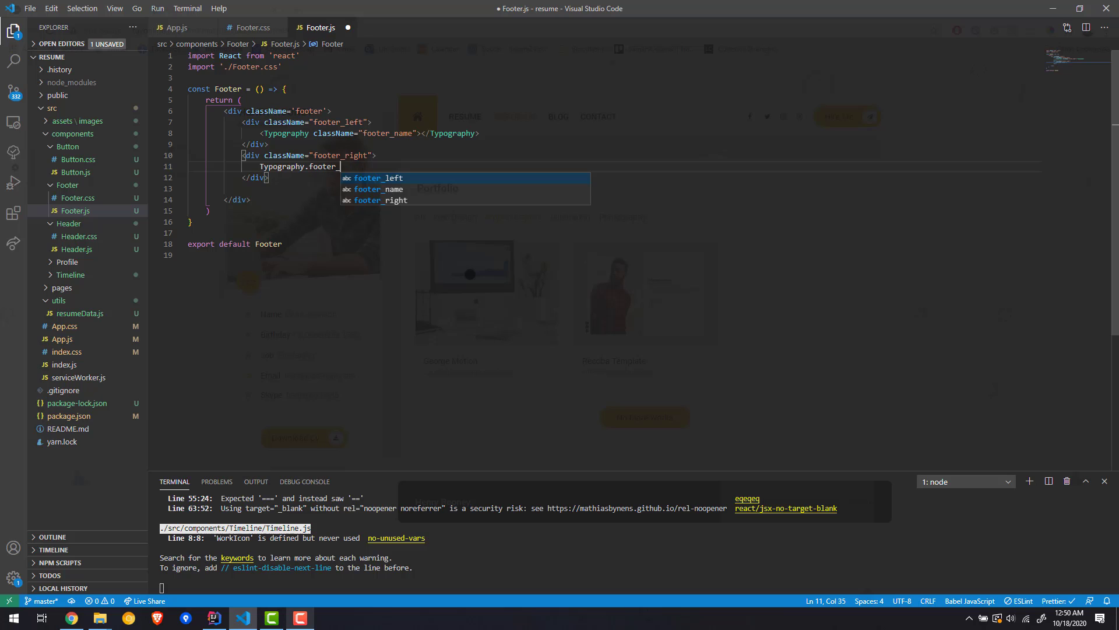
text(copyright)
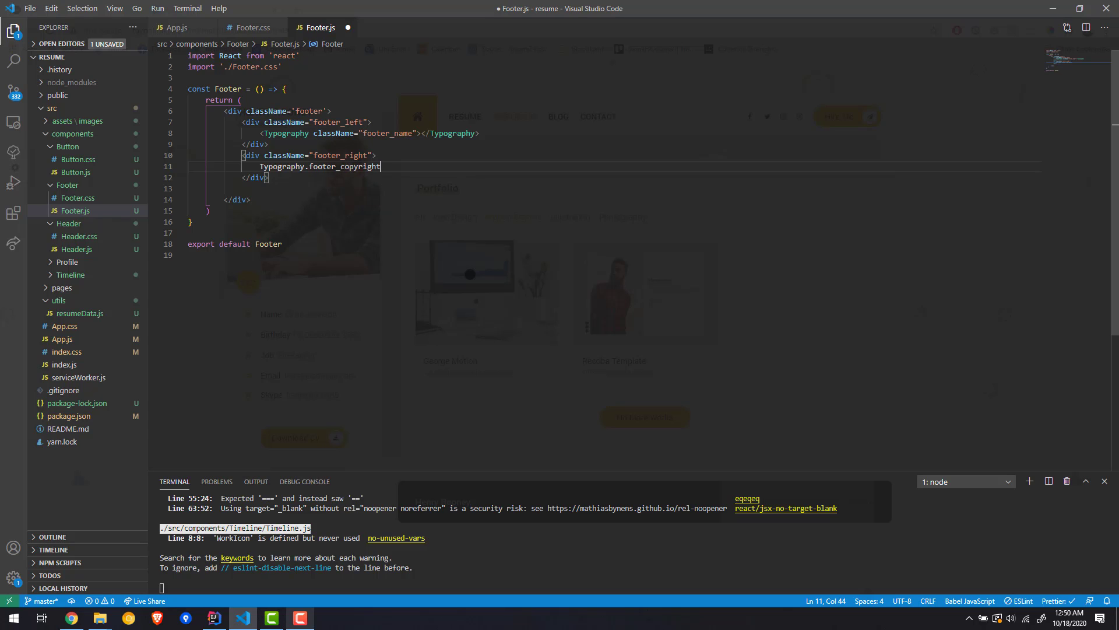
key(Tab)
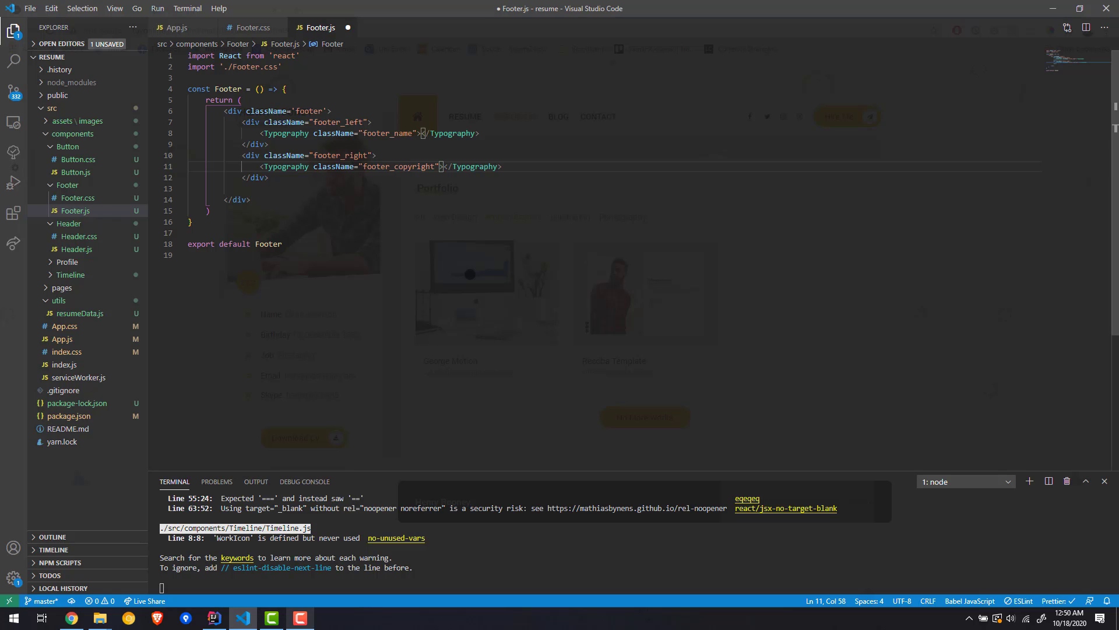
Write 'Designed and Developed by' plus the author's name inside footer_copyright Typography.
key(Return)
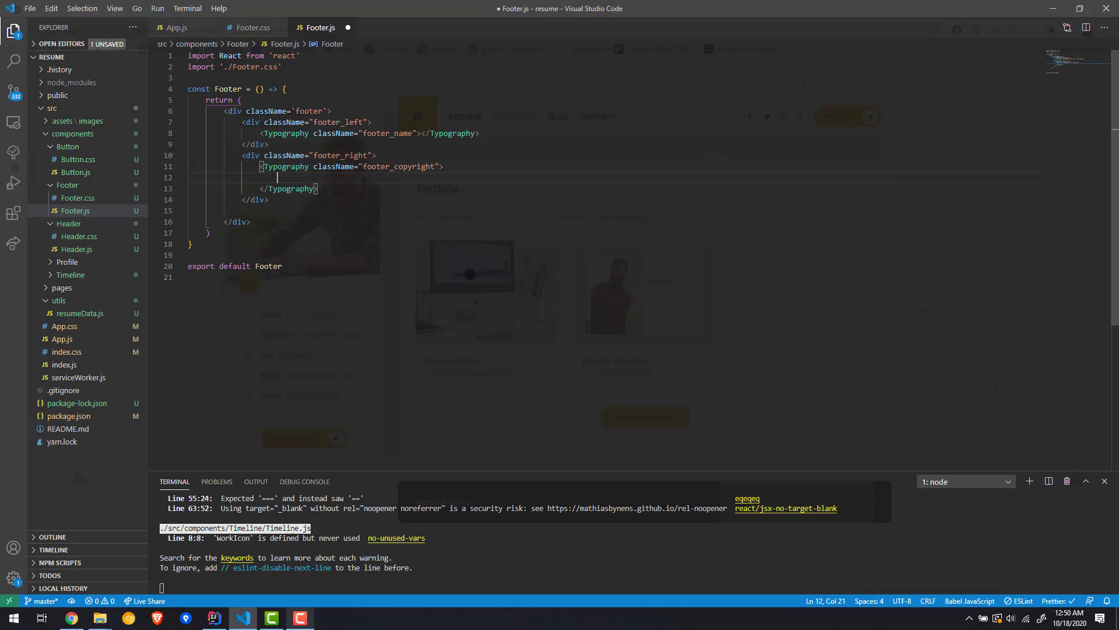
text(Designed)
text( and Develope)
text(d )
text(by )
text(Sam)
key(BackSpace)
text(lman Fazal)
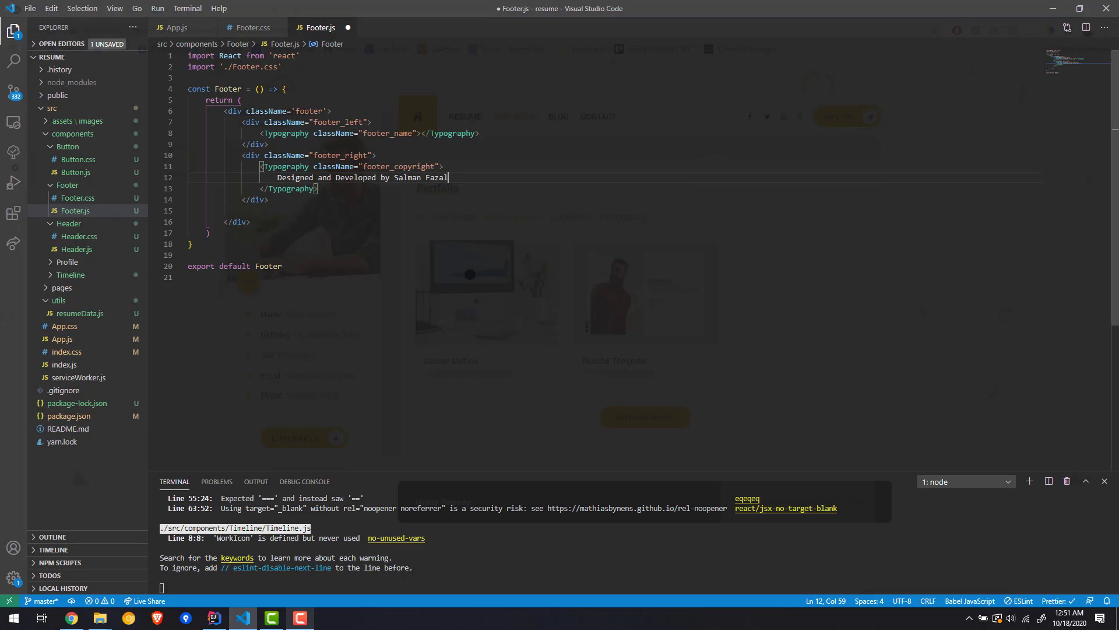
key(ctrl+Left)
text(a)
Wrap the author's name in a new anchor link.
key(Tab)
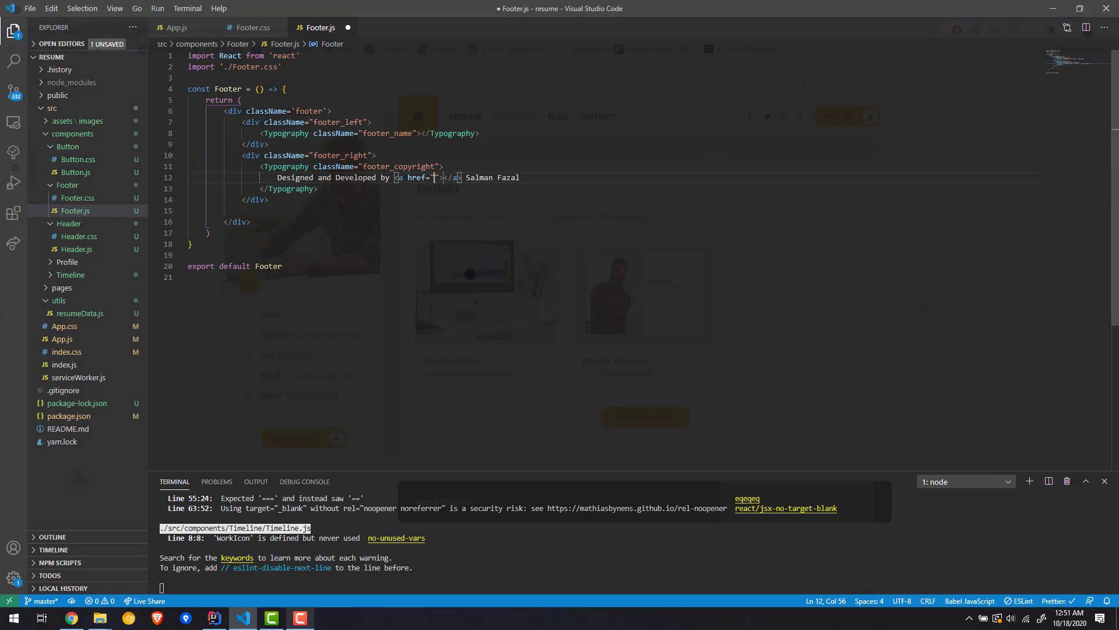
text(/)
key(Right)
drag(525, 178, 521, 178)
key(ctrl+shift+Left)
key(ctrl+shift+Left)
key(shift+Left)
key(ctrl+x)
text(>)
key(ctrl+v)
Correct the misspelled target='_blank' attribute, keeping the link's href as '/'.
key(ctrl+Left)
key(ctrl+Left)
key(Left)
text(tarfef)
key(BackSpace)
key(BackSpace)
key(BackSpace)
text(get)
text(='_)
text(blank)
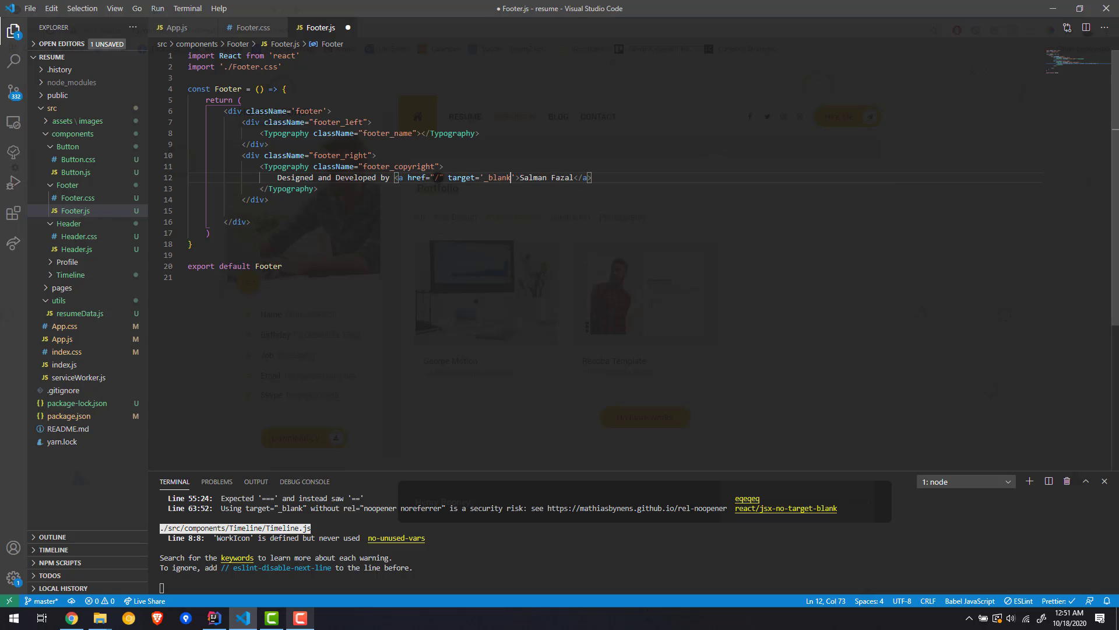
double_click(435, 178)
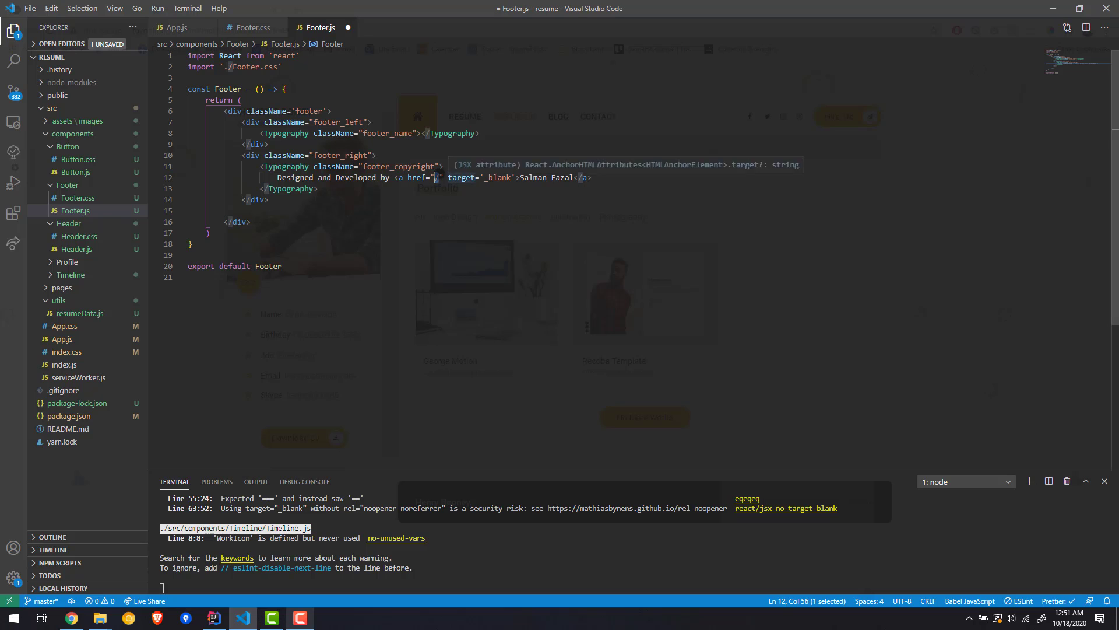
click(438, 177)
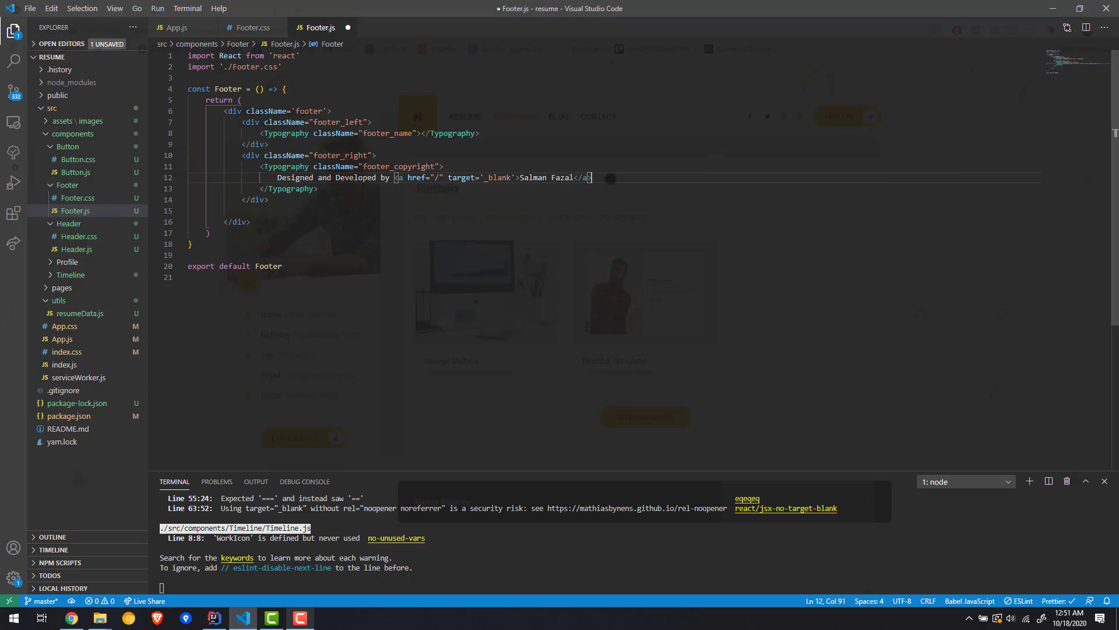
Add a <br/> and a 'Clone idea from Travonline' line, checking the original template.
key(Return)
text(<br/>)
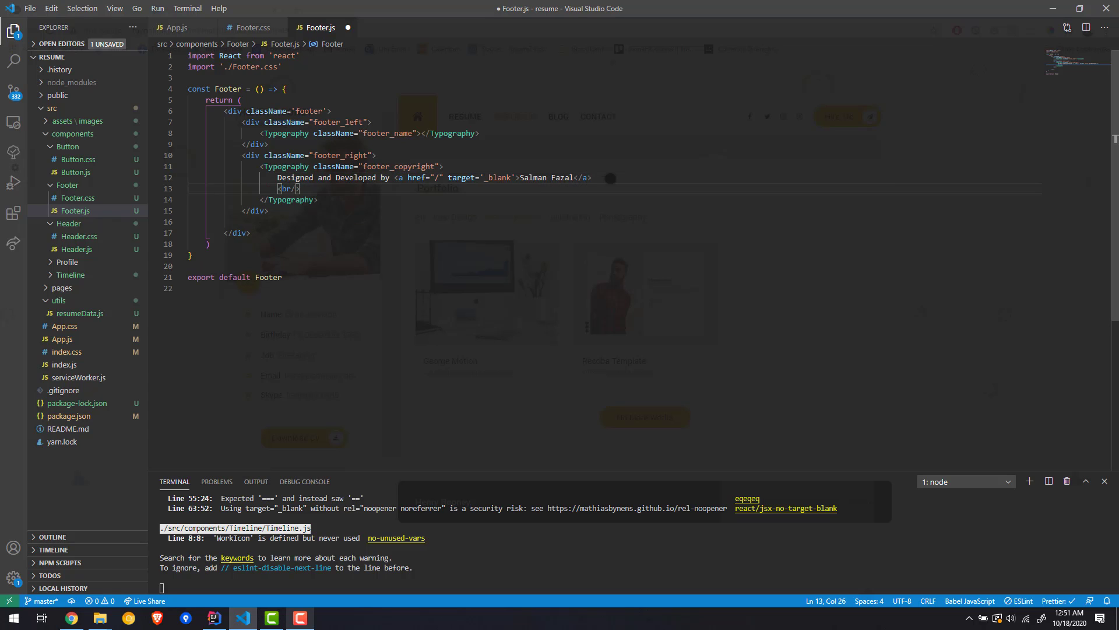
key(Return)
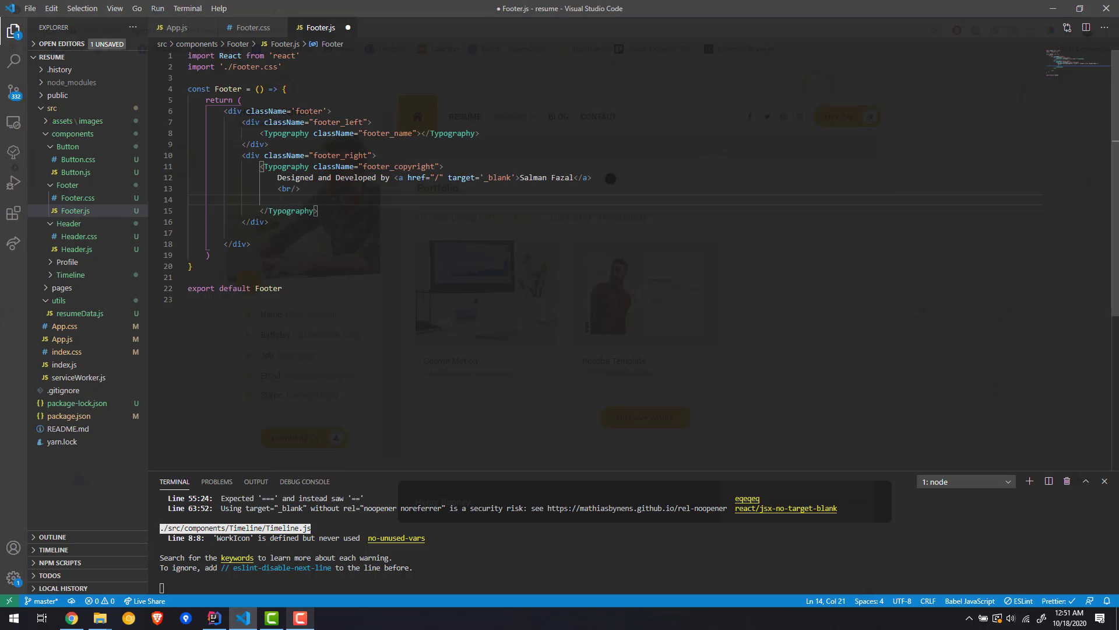
text(Clone idea)
text(from)
key(alt+Tab)
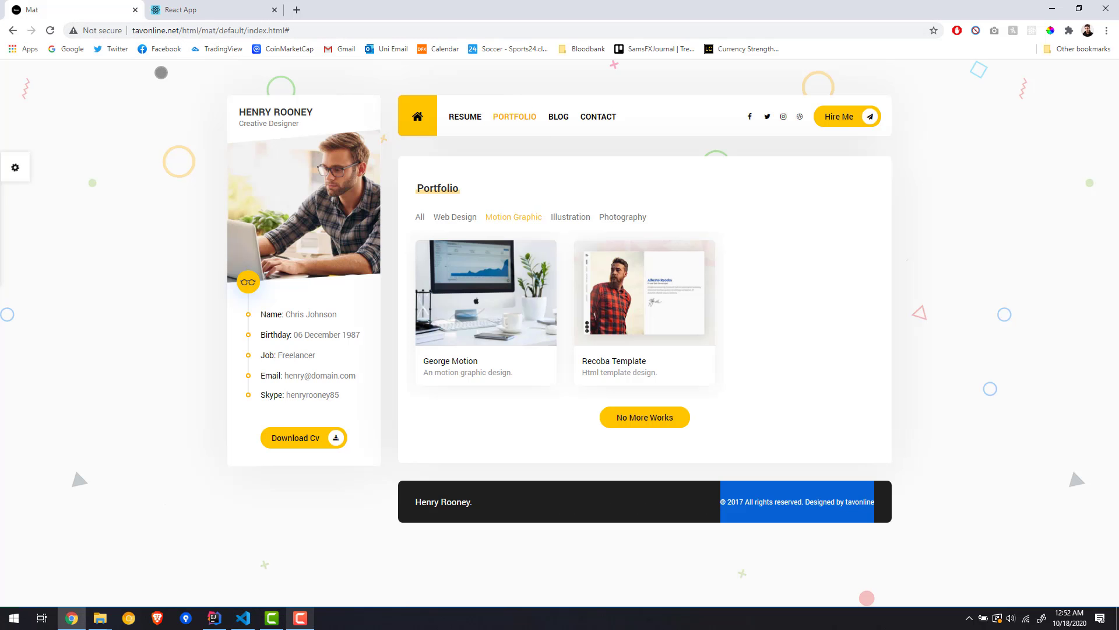
key(alt+Tab)
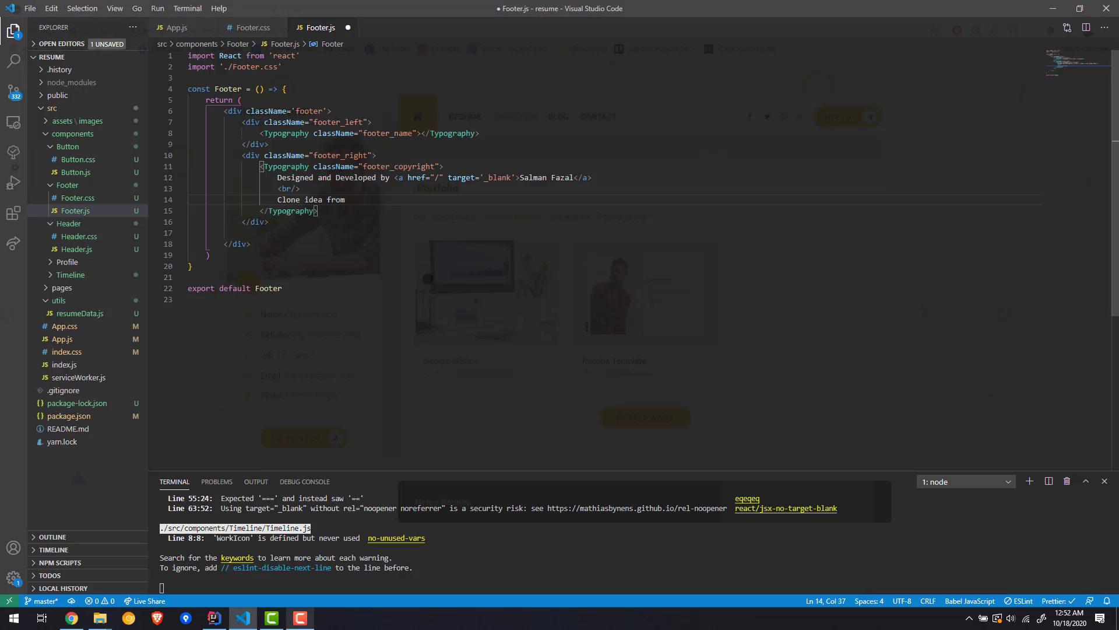
text(Trav)
text(online)
Turn Travonline into an <a href=""> link and remove the leftover text.
key(ctrl+Left)
text(and)
key(BackSpace)
key(BackSpace)
key(BackSpace)
key(Tab)
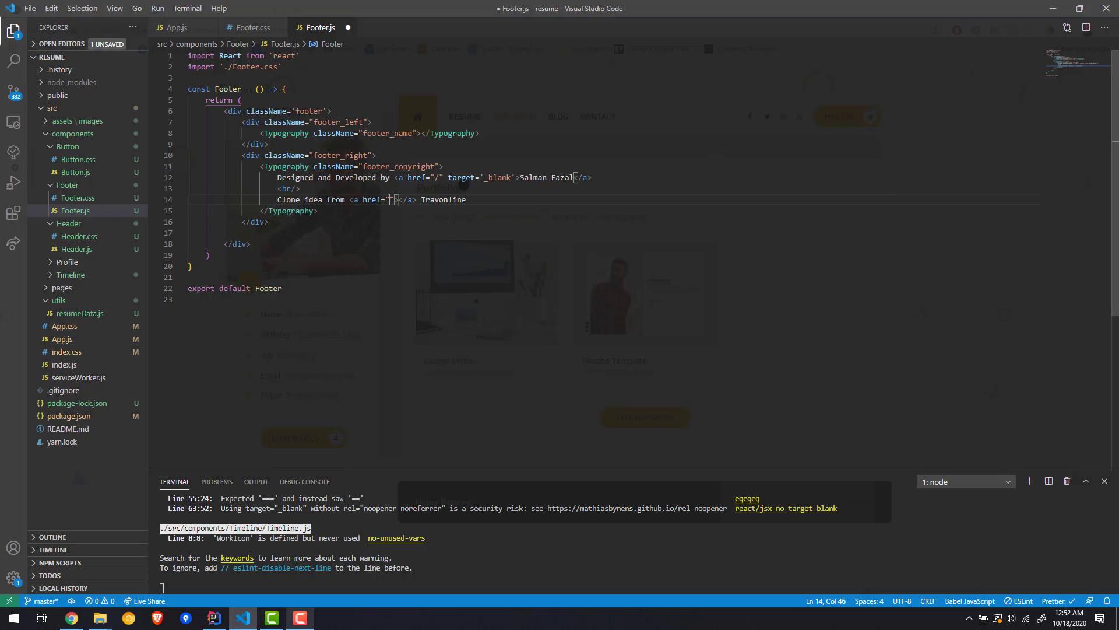
key(ctrl+Right)
key(ctrl+Right)
key(shift+End)
key(Delete)
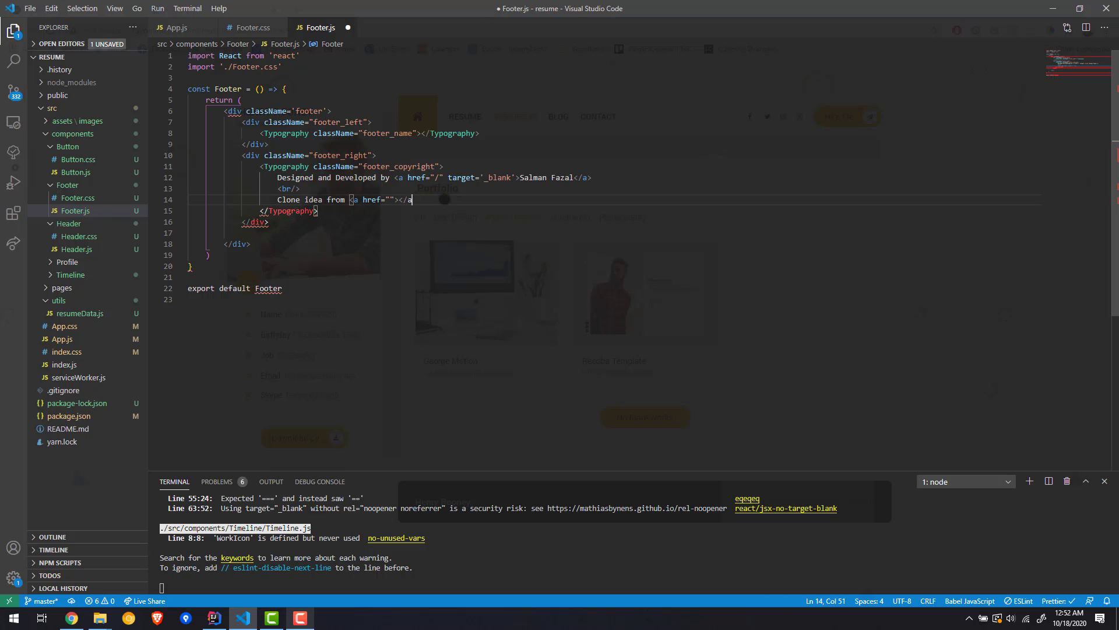
Save Footer.js with the empty-href Travonline link and switch to Chrome.
key(ctrl+Left)
key(ctrl+Left)
key(ctrl+Left)
key(ctrl+Right)
key(ctrl+Right)
key(ctrl+Right)
text(Travonline)
key(ctrl+s)
key(alt+Tab)
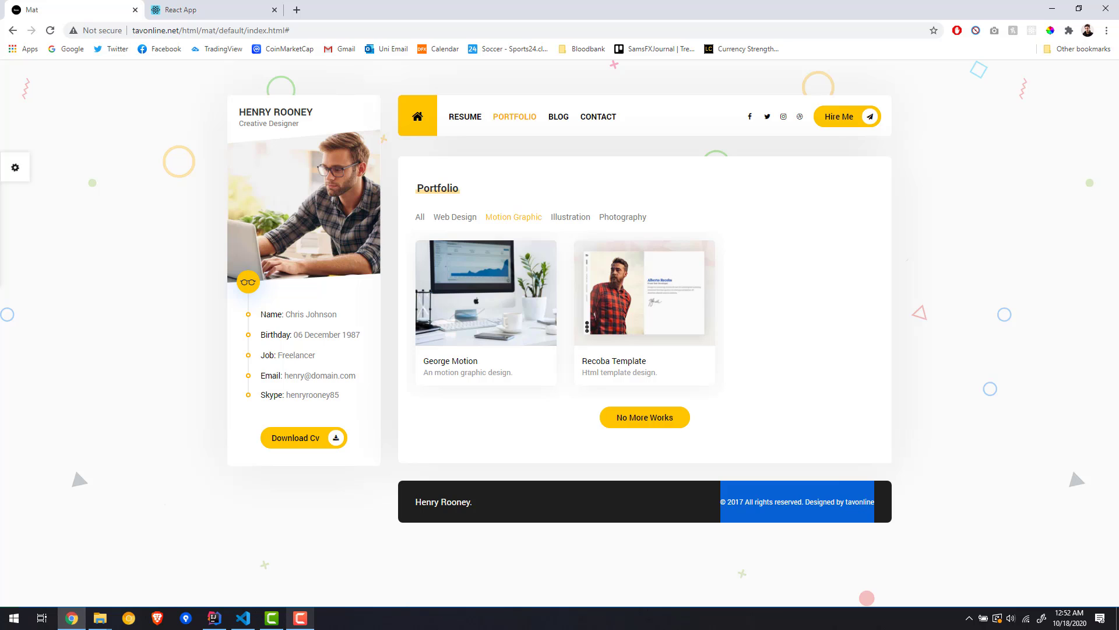
Copy the tavonline ThemeForest profile URL from a 'tavonline theme' search suggestion.
key(alt+Tab)
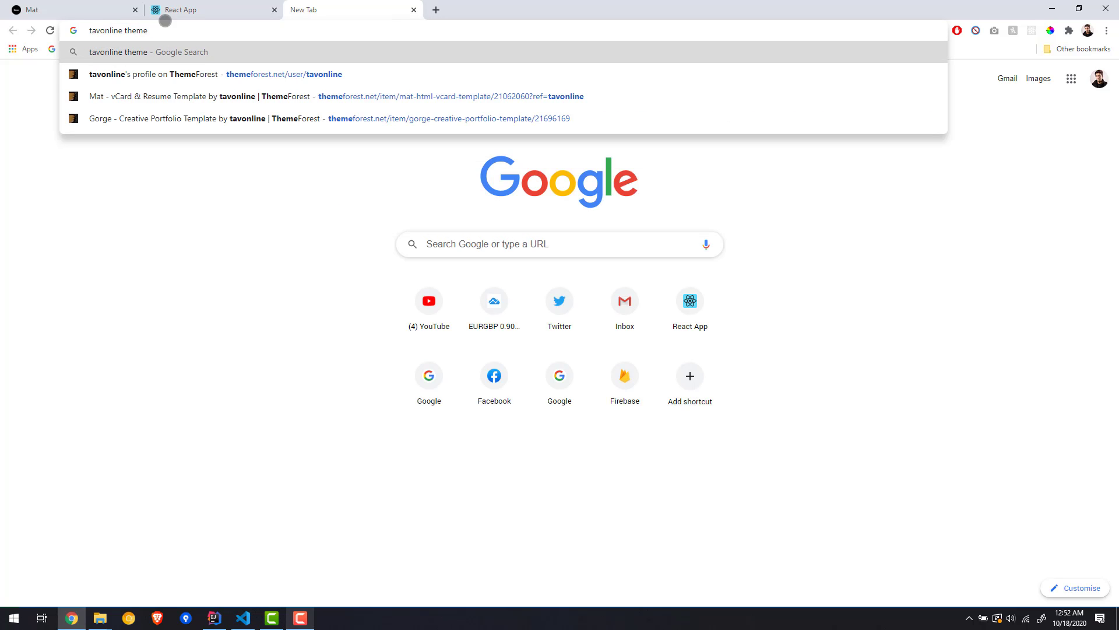
key(Down)
key(ctrl+w)
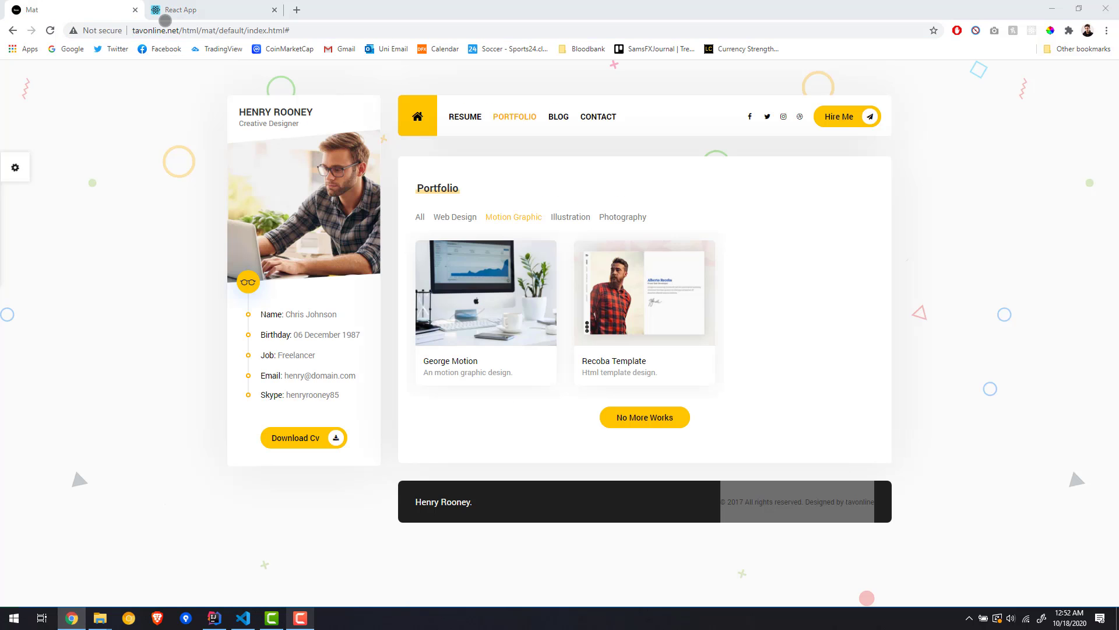
key(alt+Tab)
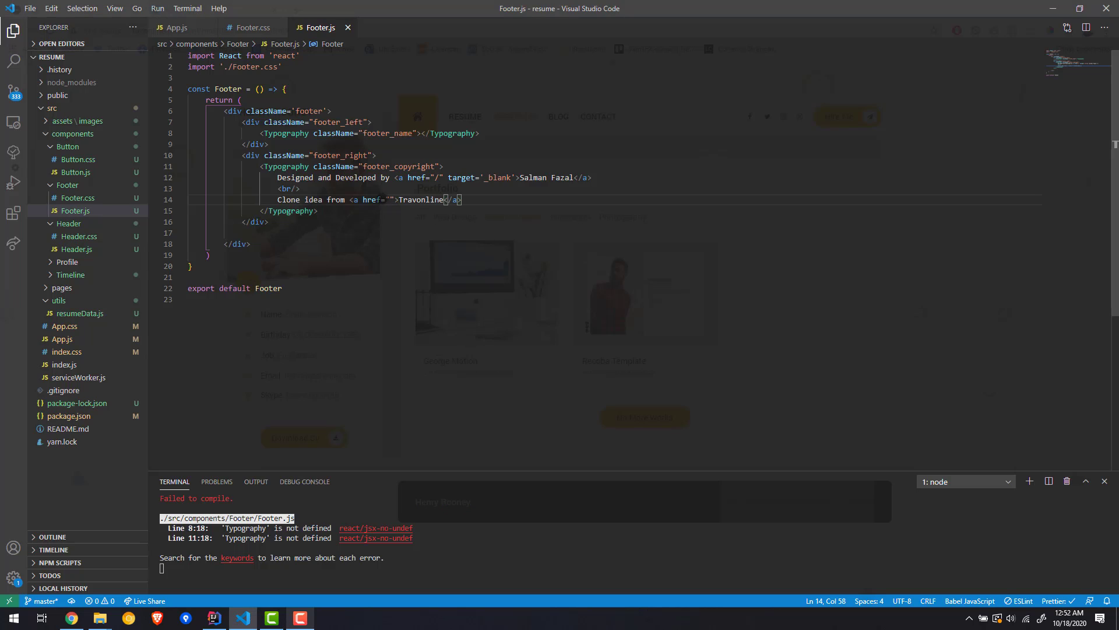
Paste the ThemeForest URL into the Travonline href, add target='_blank', save, and view the app.
click(389, 200)
key(ctrl+v)
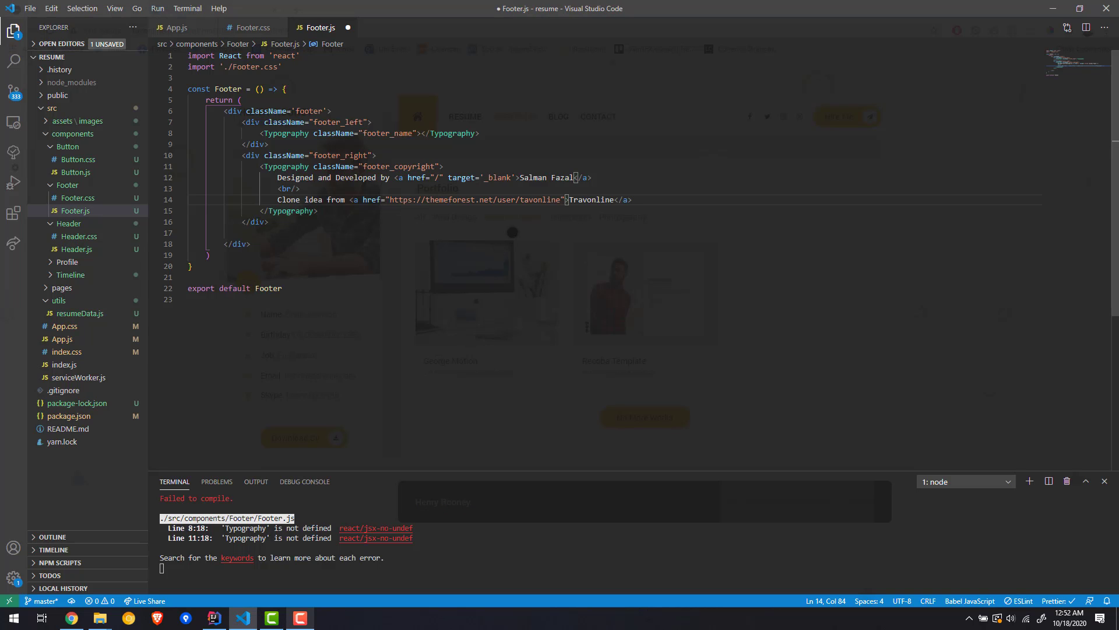
key(Right)
text(target=)
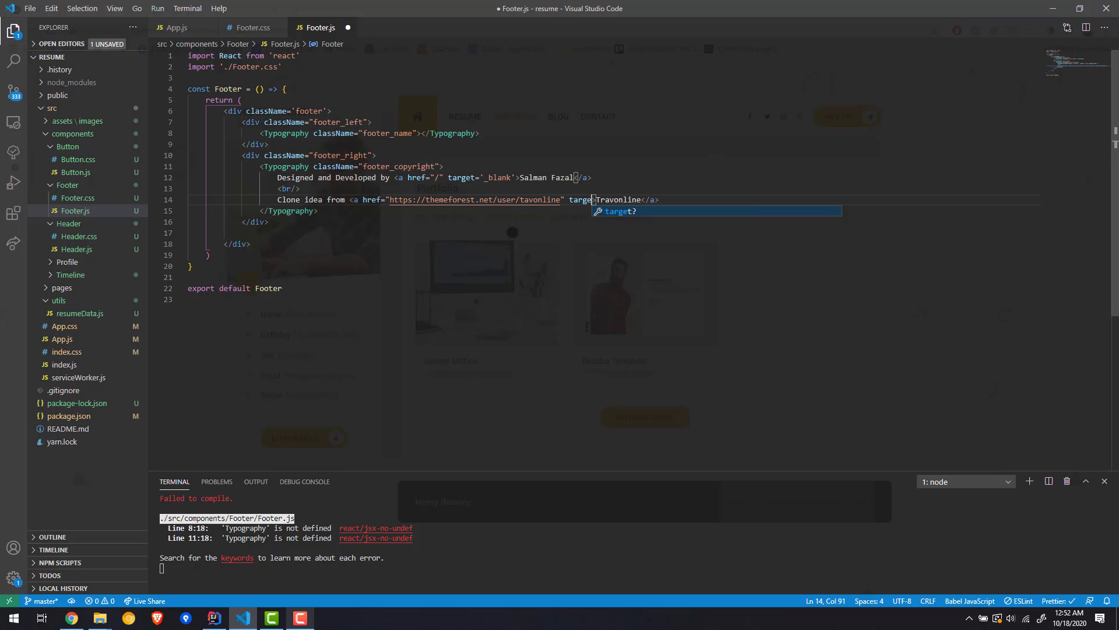
text(')
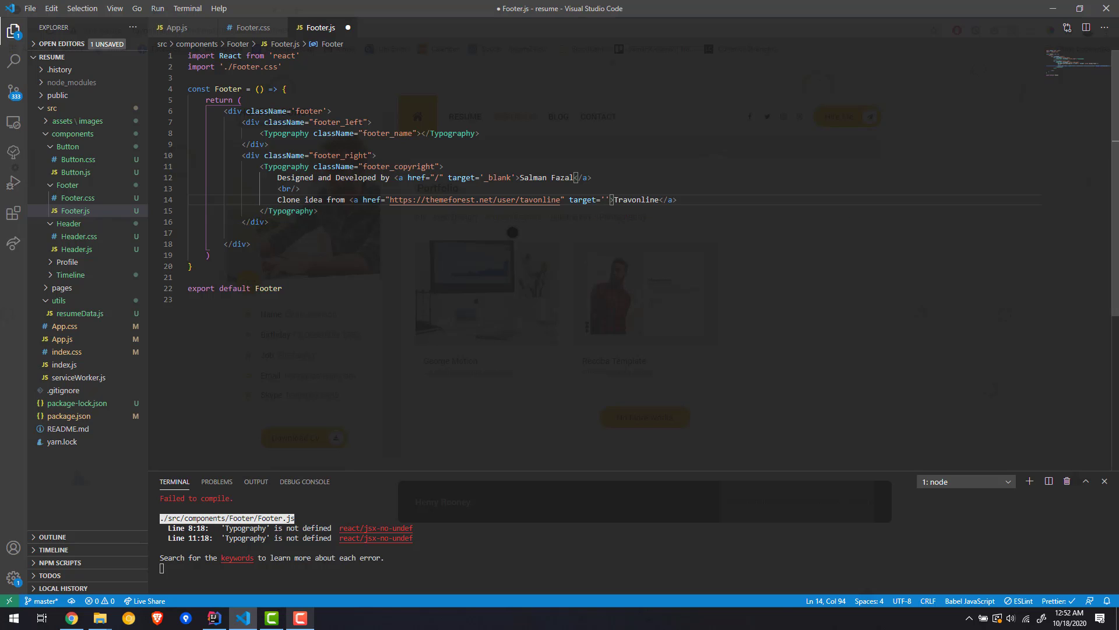
text(_blank)
key(ctrl+s)
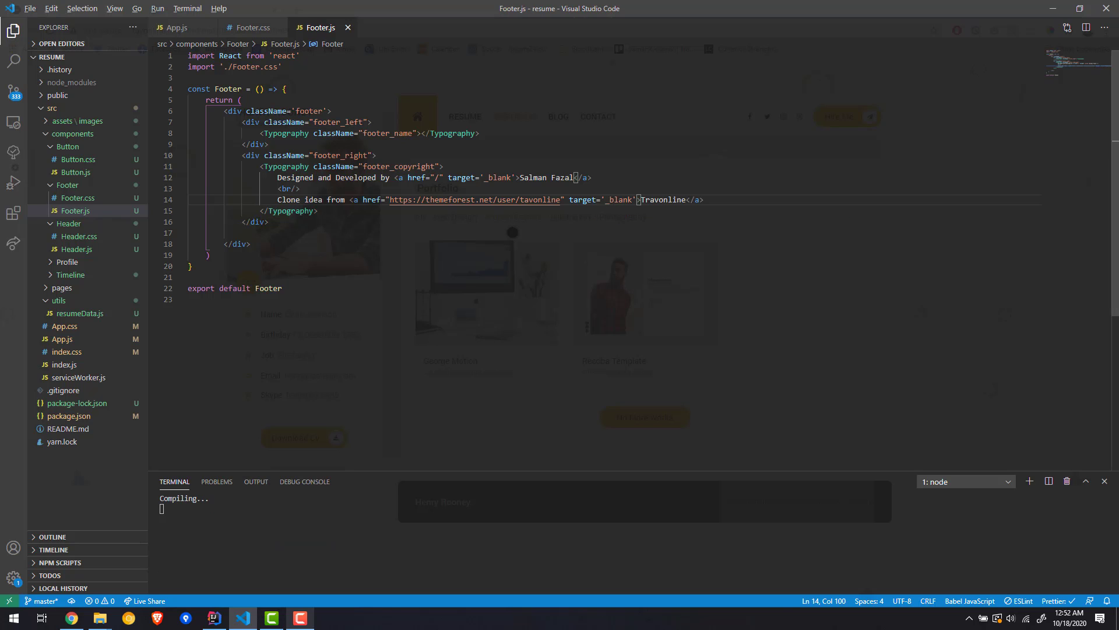
key(alt+Tab)
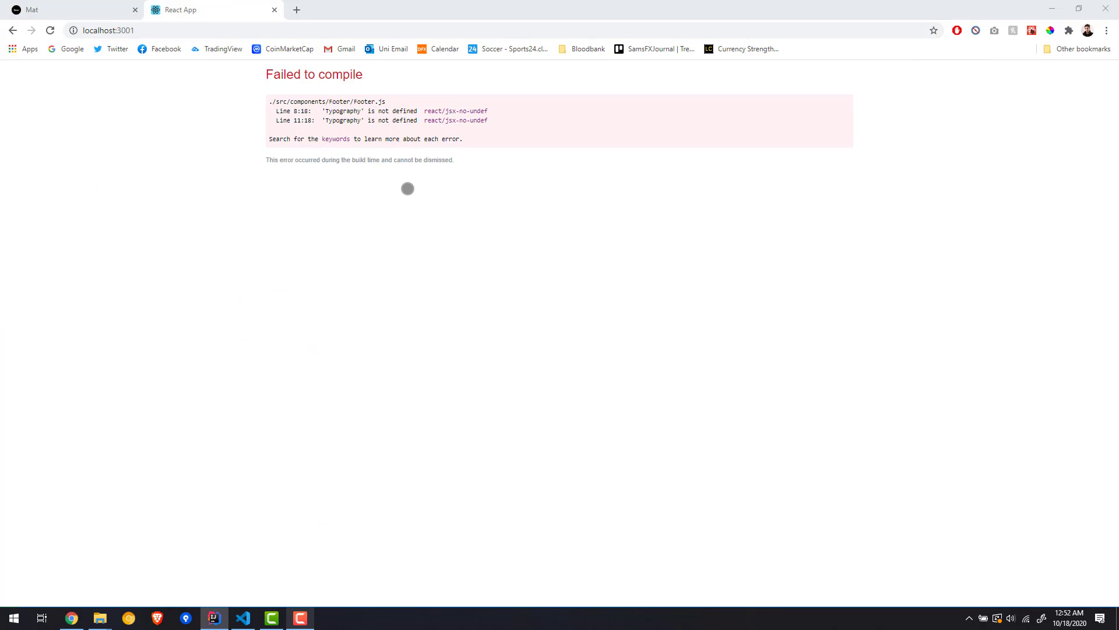
key(alt+Tab)
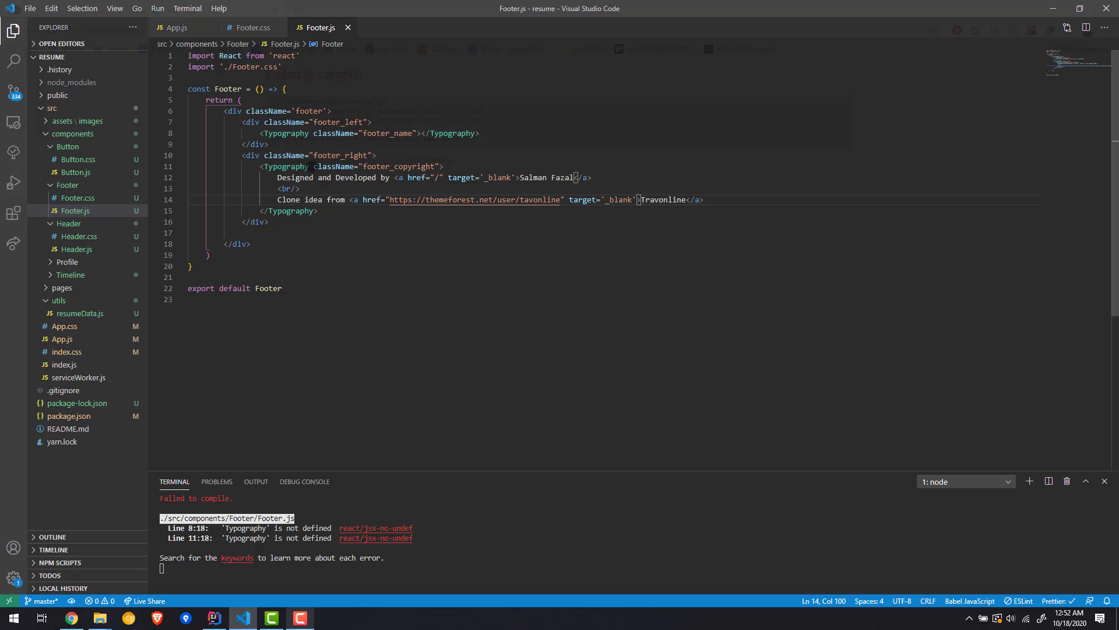
click(310, 166)
key(ctrl+space)
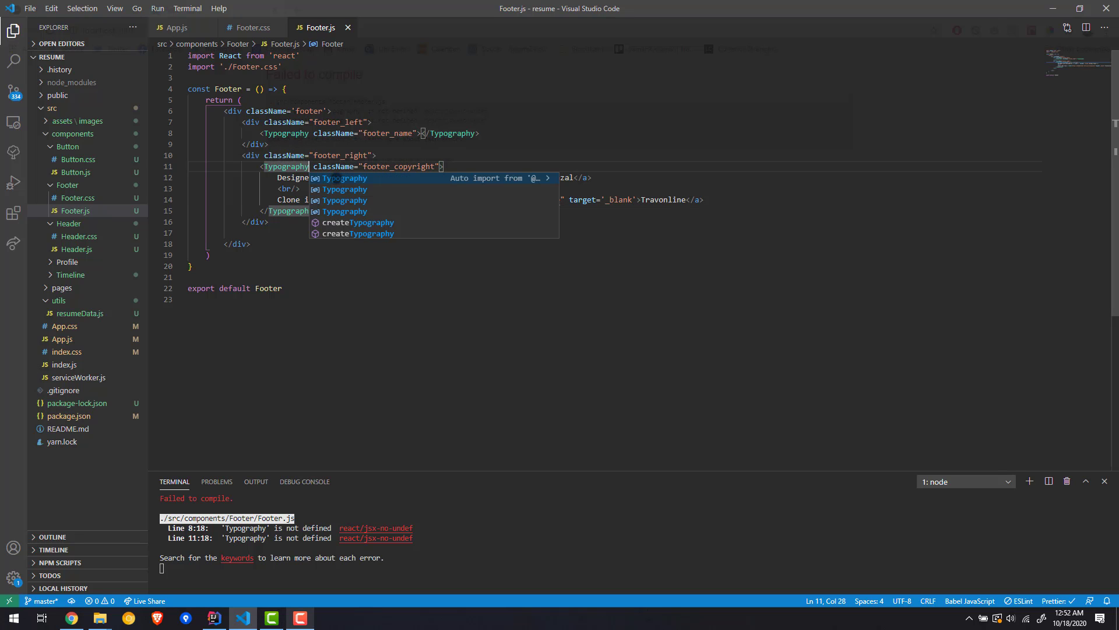
key(Return)
key(ctrl+s)
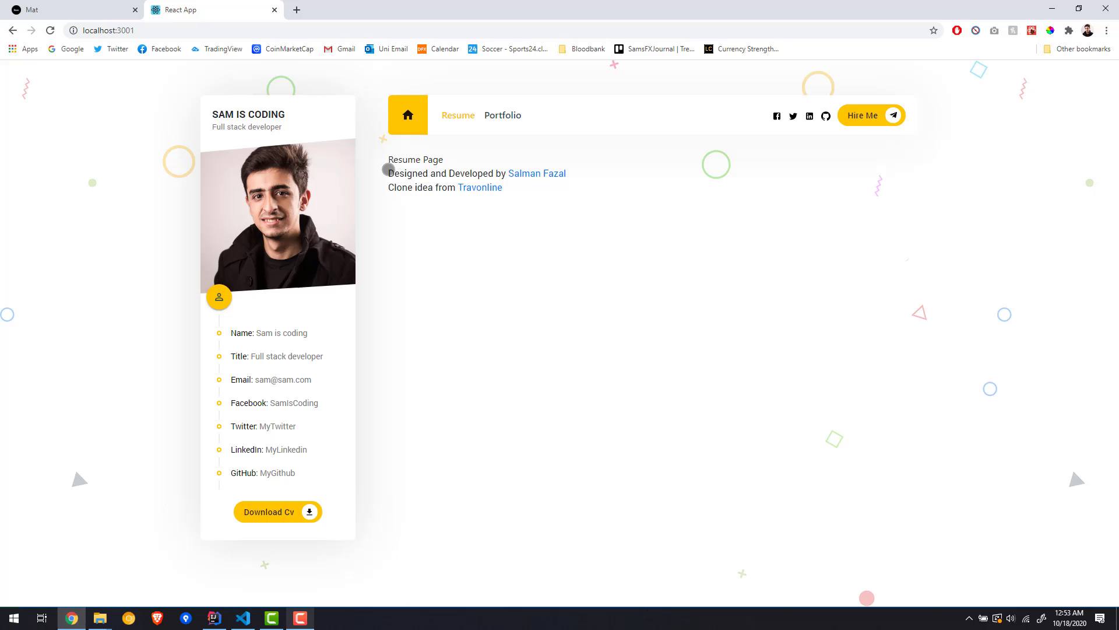
Follow the Travonline credit to the ThemeForest profile, then close that tab.
drag(388, 173, 569, 175)
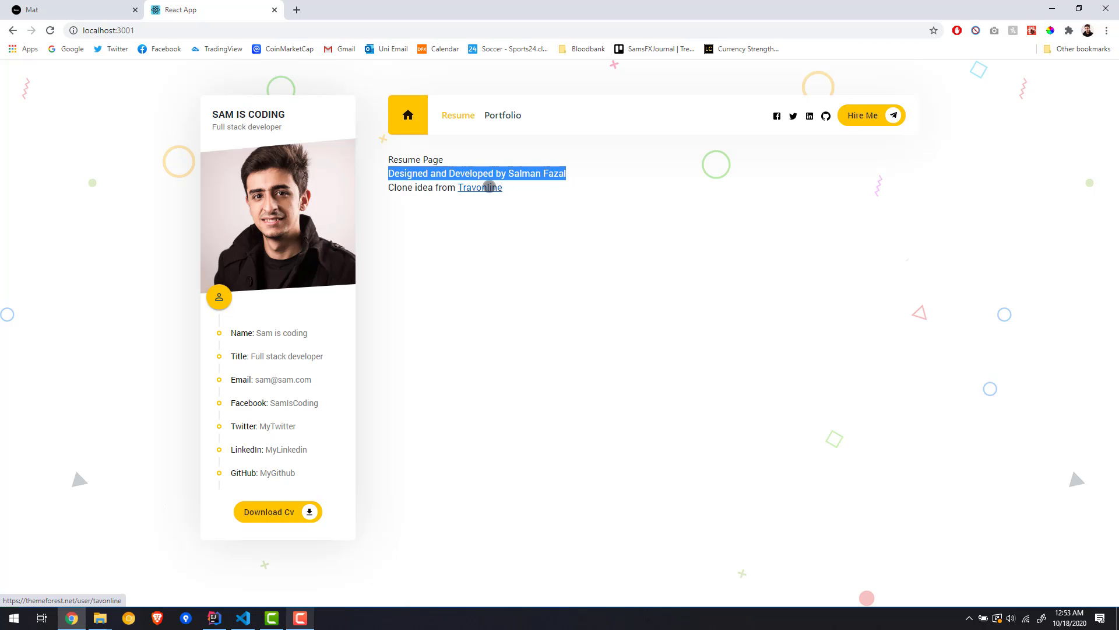
click(489, 187)
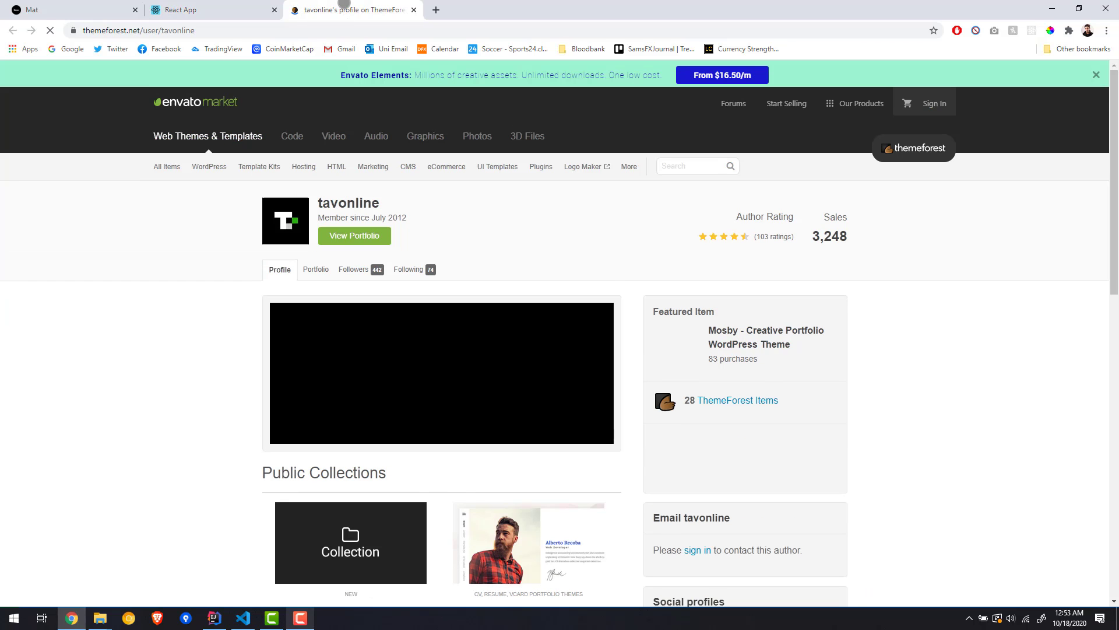
middle_click(368, 11)
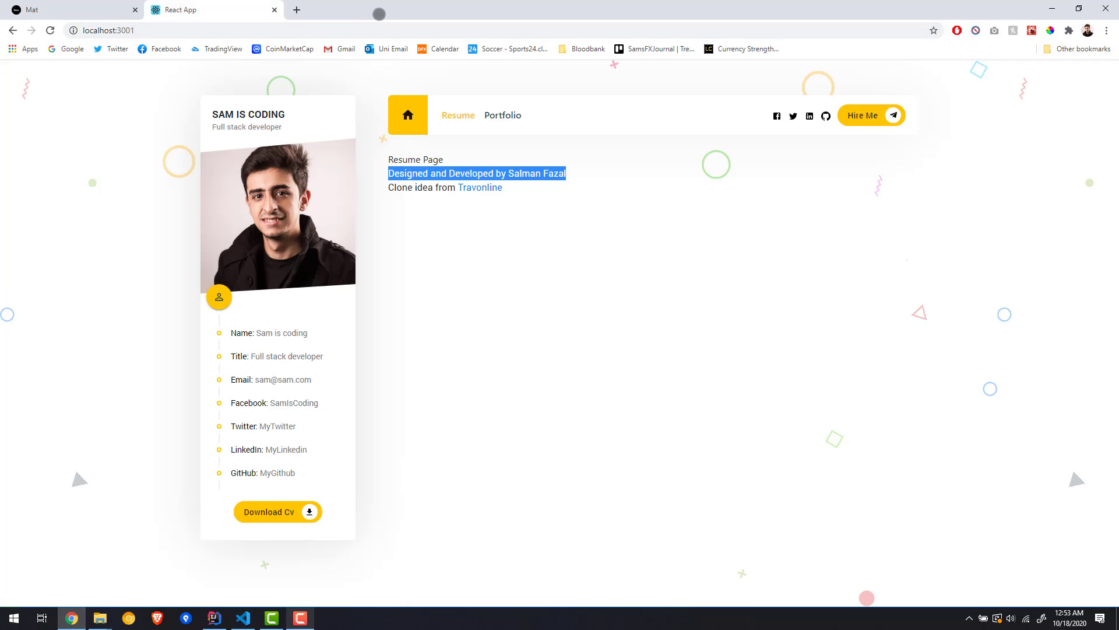
key(alt+Tab)
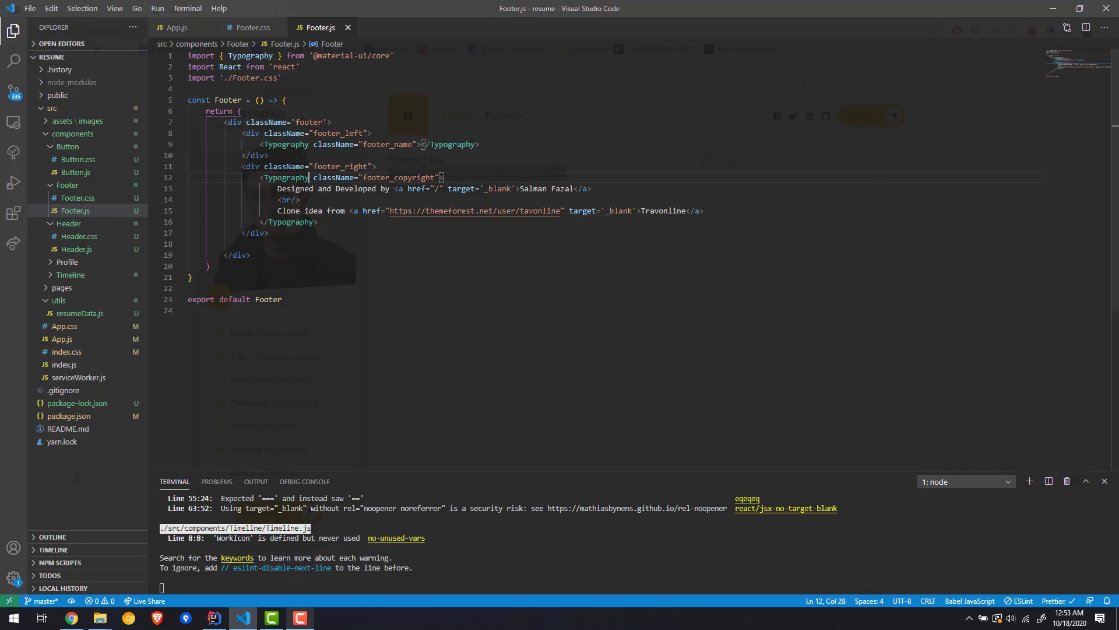
Add a period after the Travonline link on line 15, matching the Mat template, and save.
key(alt+Tab)
click(71, 10)
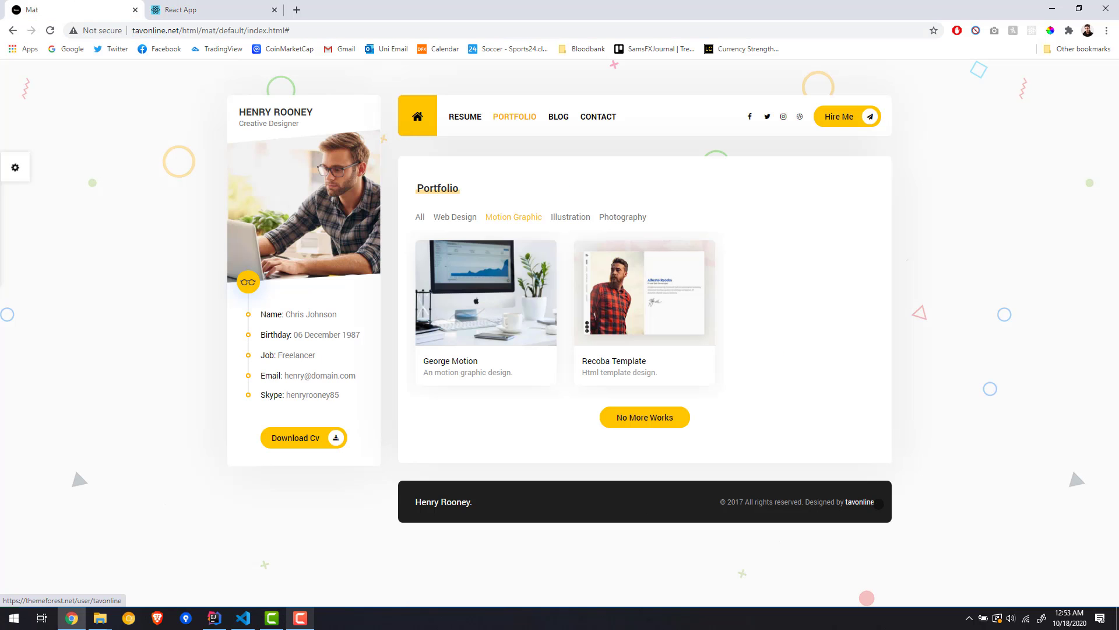
key(alt+Tab)
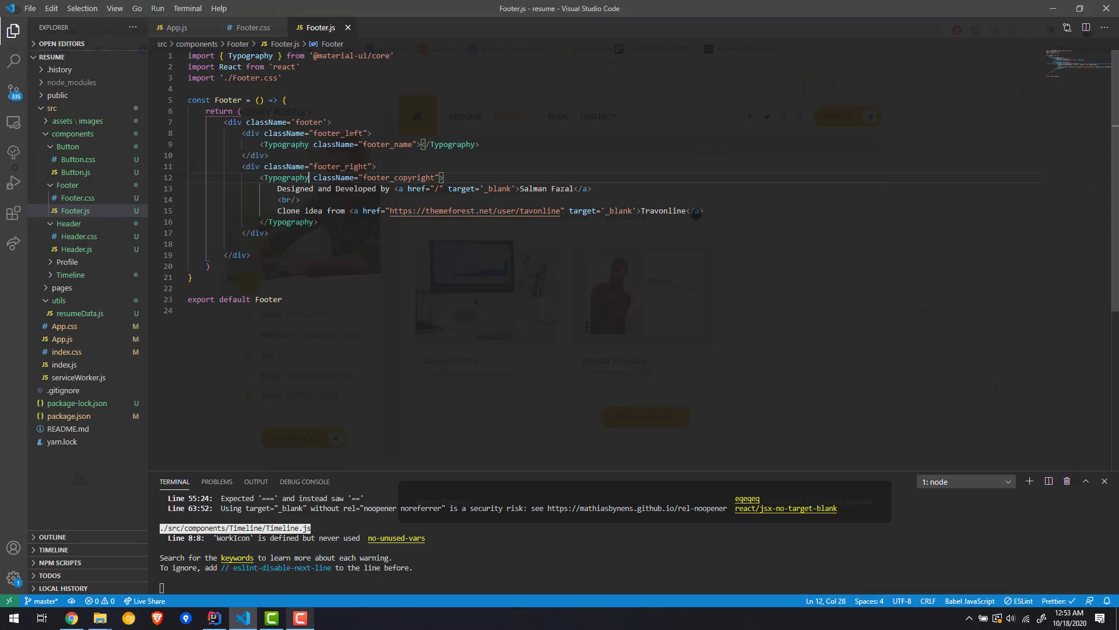
click(686, 211)
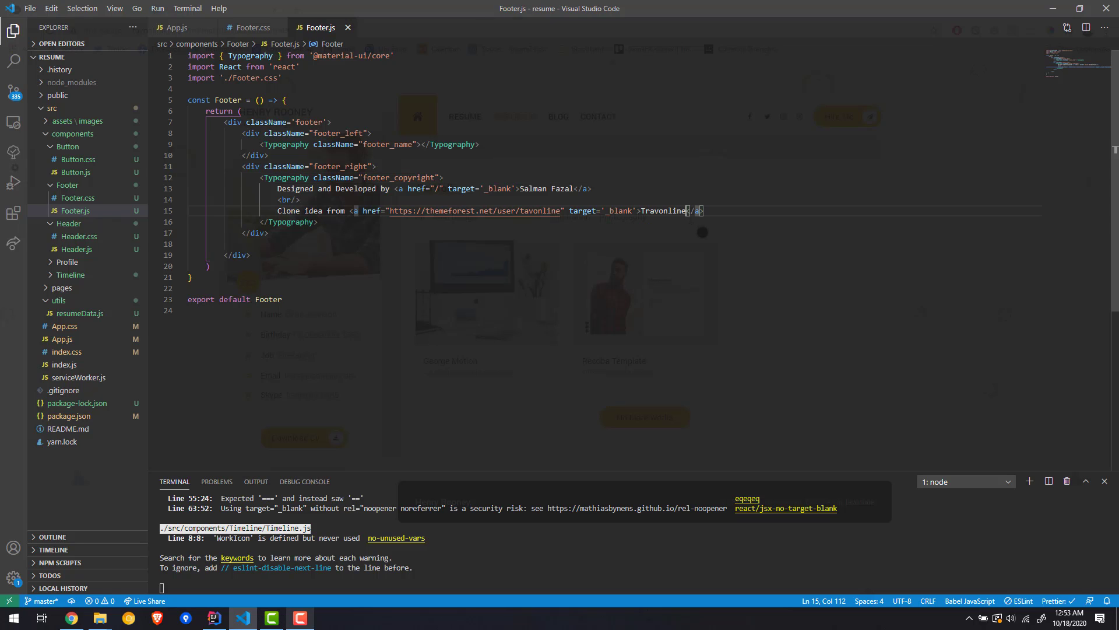
text(.)
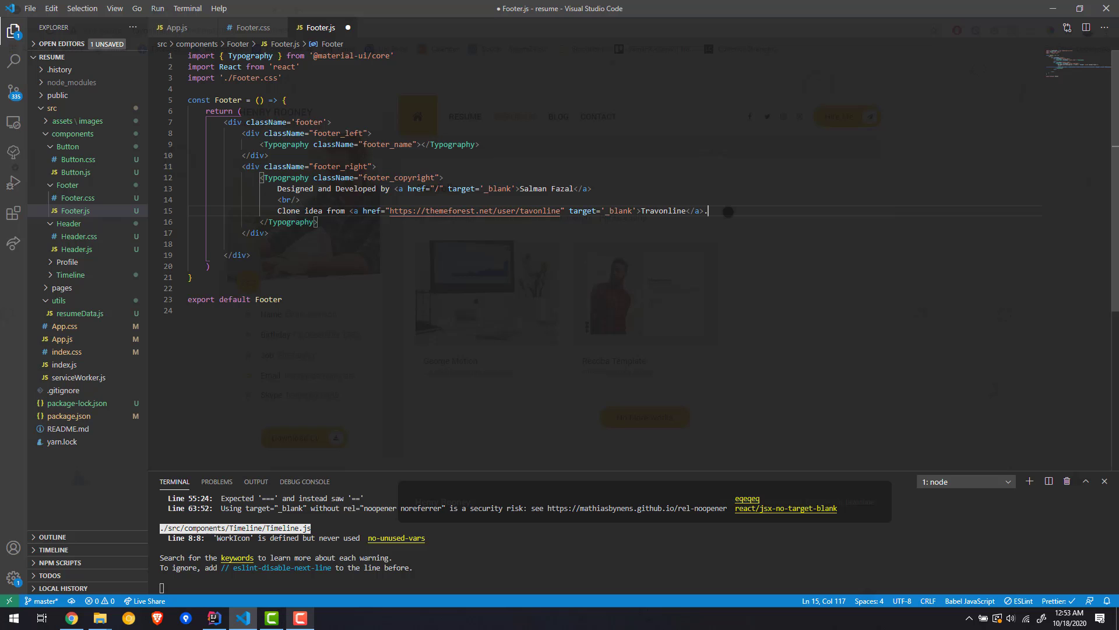
key(ctrl+s)
Check the updated footer on the localhost React App page.
key(alt+Tab)
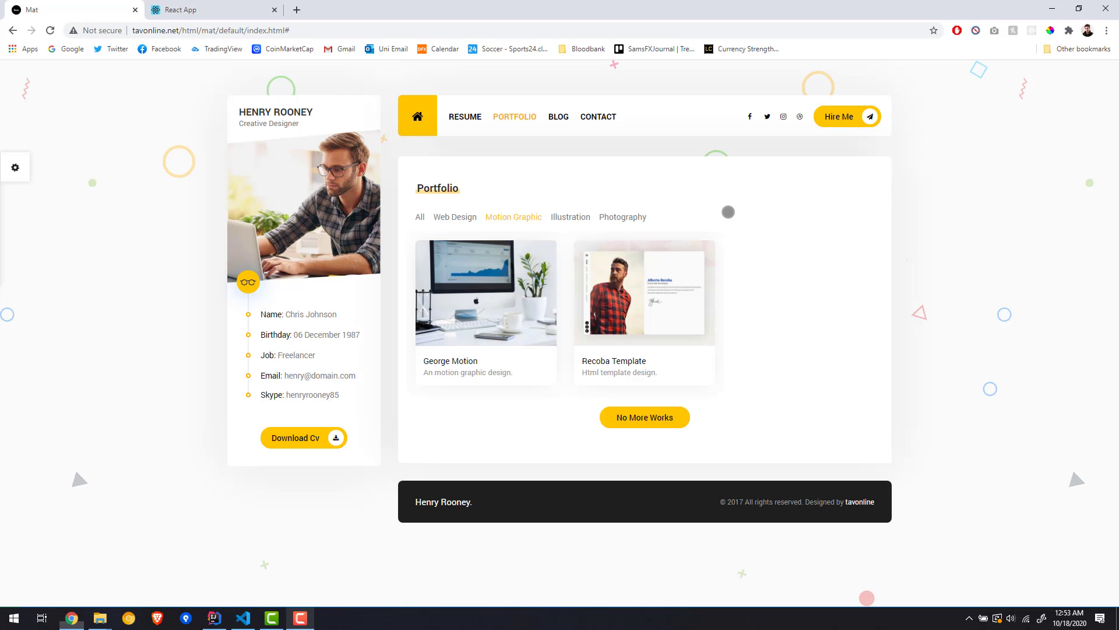
click(201, 9)
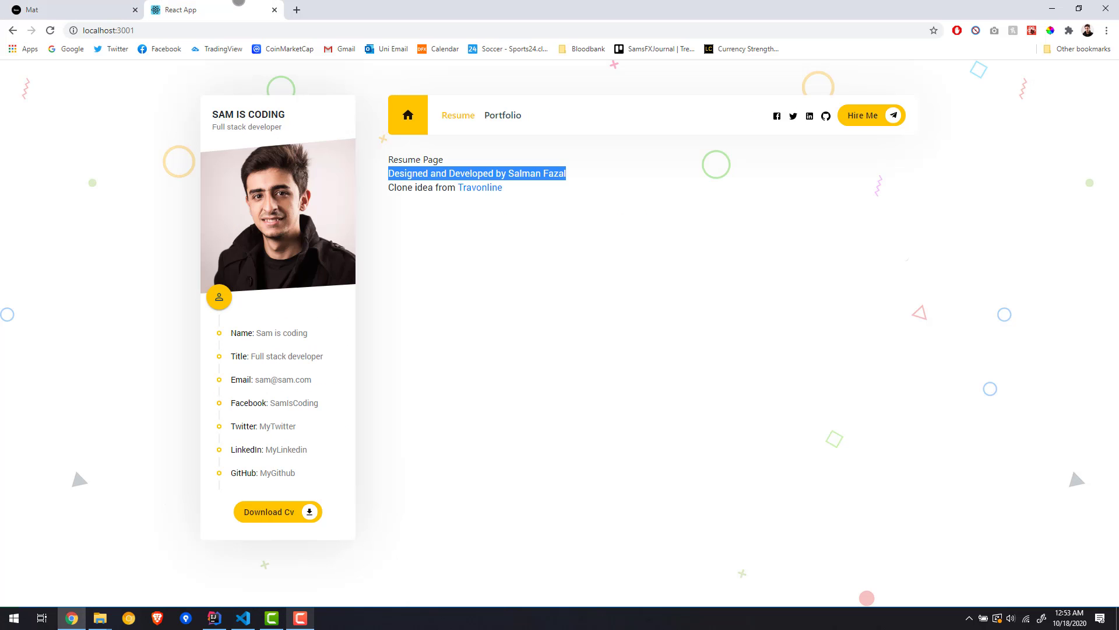
click(500, 189)
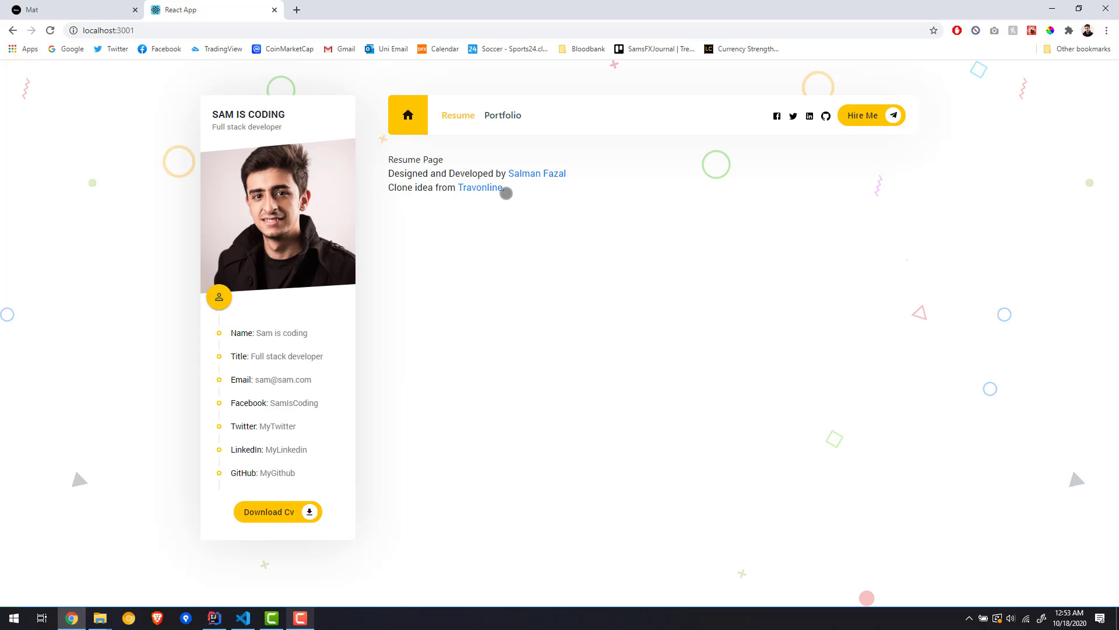
key(alt+Tab)
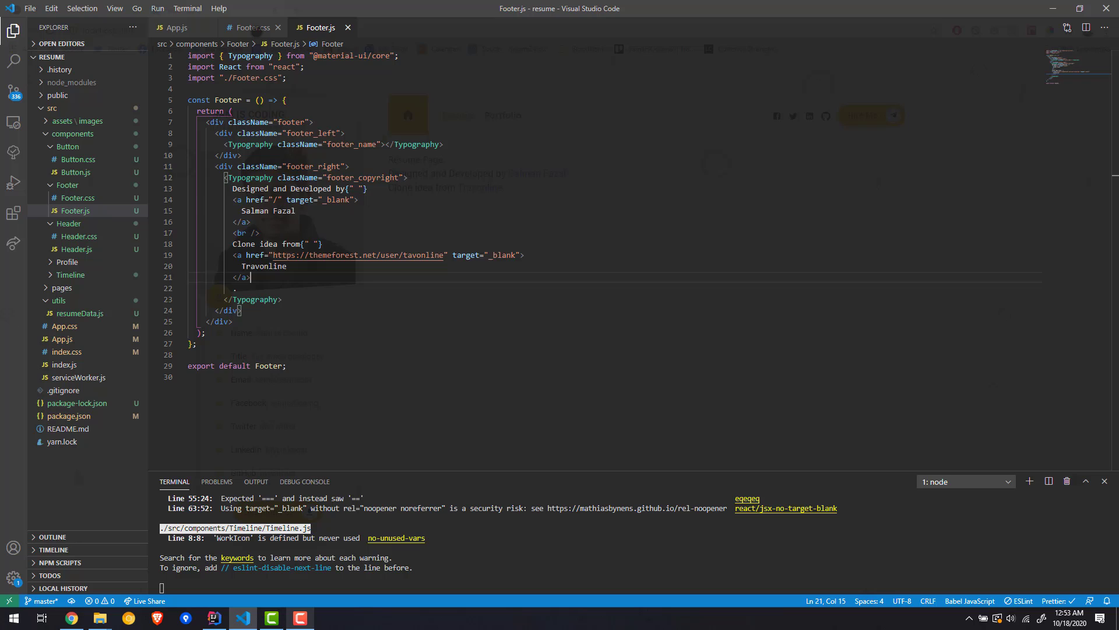
Move Footer.css into a right-hand split beside Footer.js and close the duplicate left copy.
click(253, 27)
right_click(253, 27)
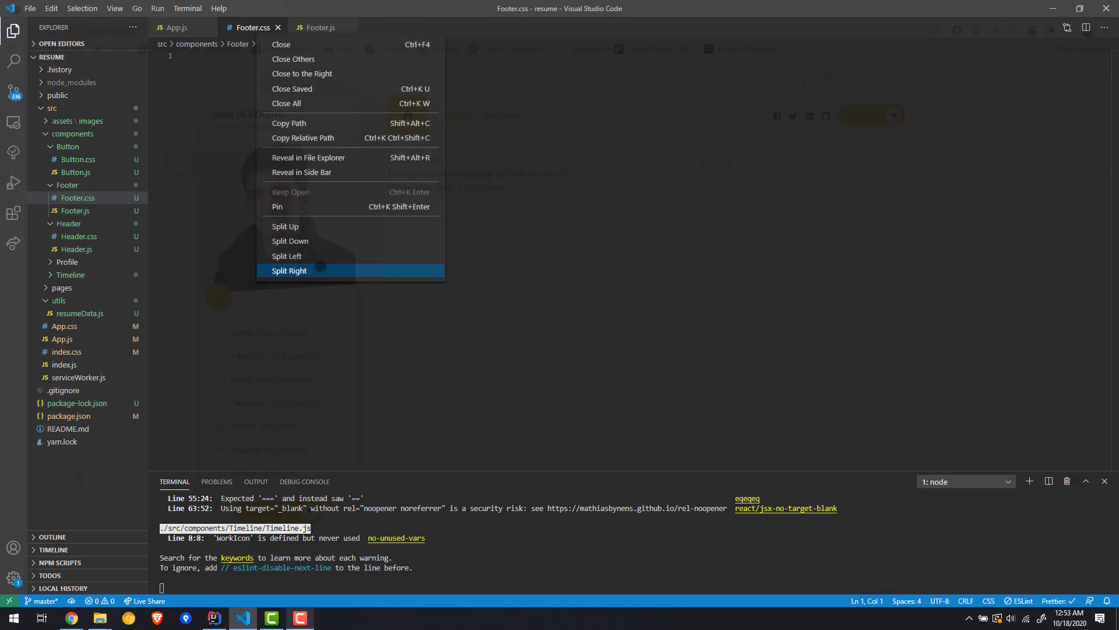
click(321, 270)
click(276, 27)
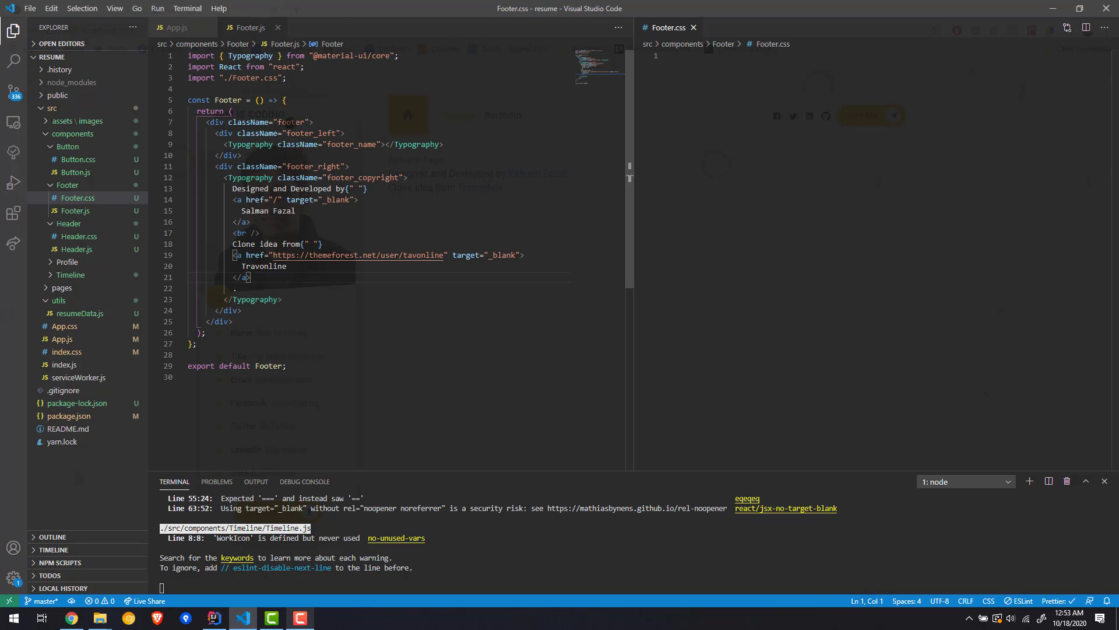
Paste the .footer rule: #1e1e1e background, white text, flex, rounded corners and padding.
click(631, 175)
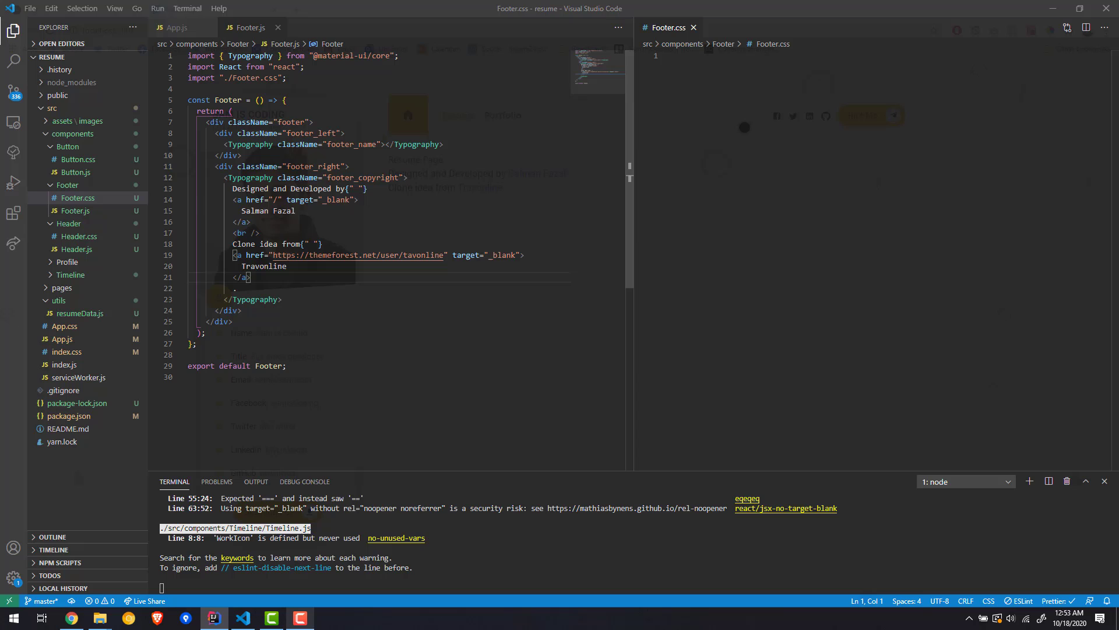
text(.foo)
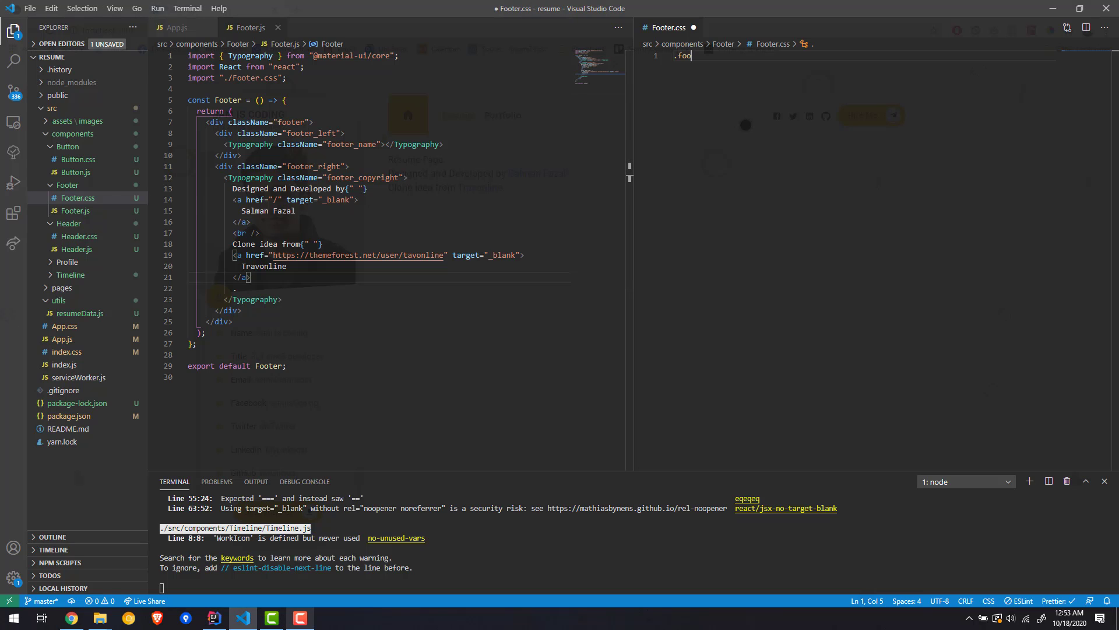
text({)
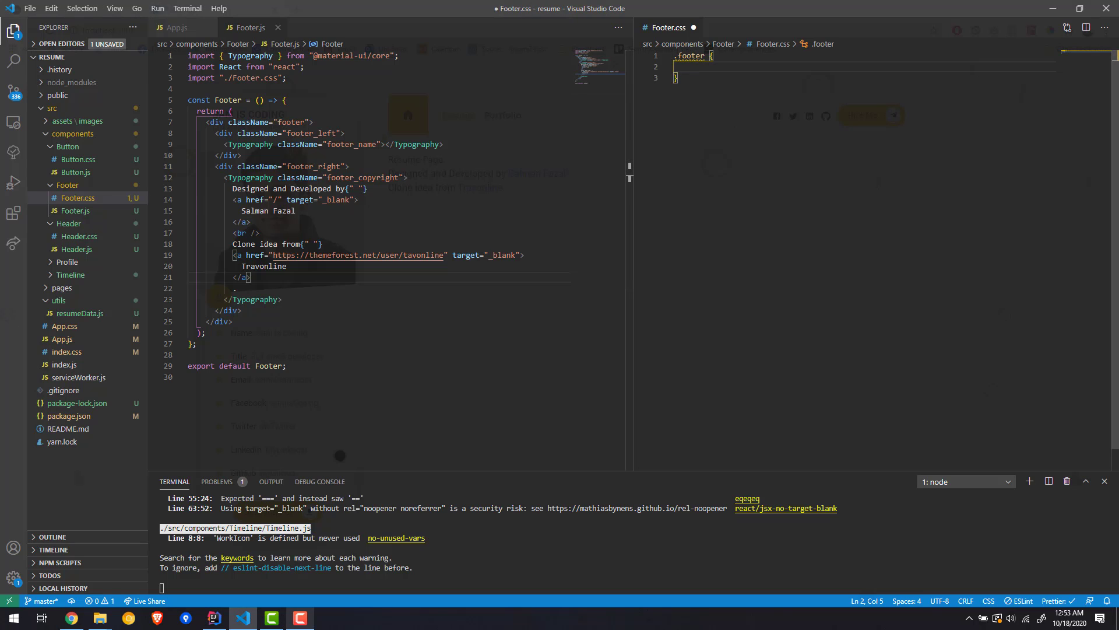
key(Return)
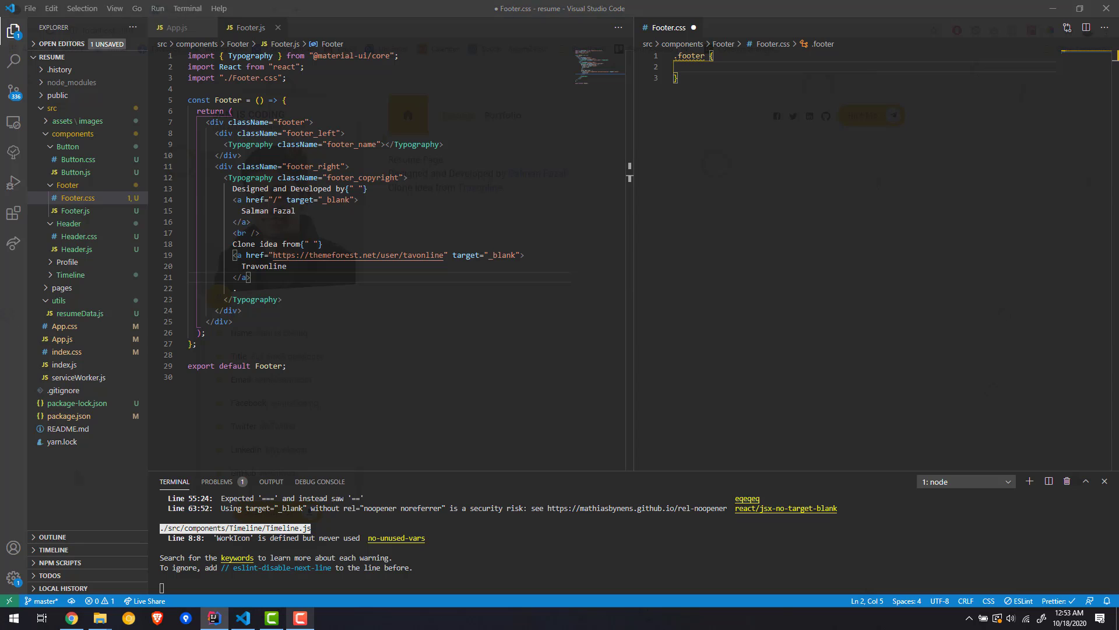
text(.footer {     background-color: #1e1e1e;     color: white;     display: flex;     flex-wrap: wrap;     align-items: center;     justify-content: space-between;     min-height: 70px;     border-radius: 8px;     padding: 20px 25px; })
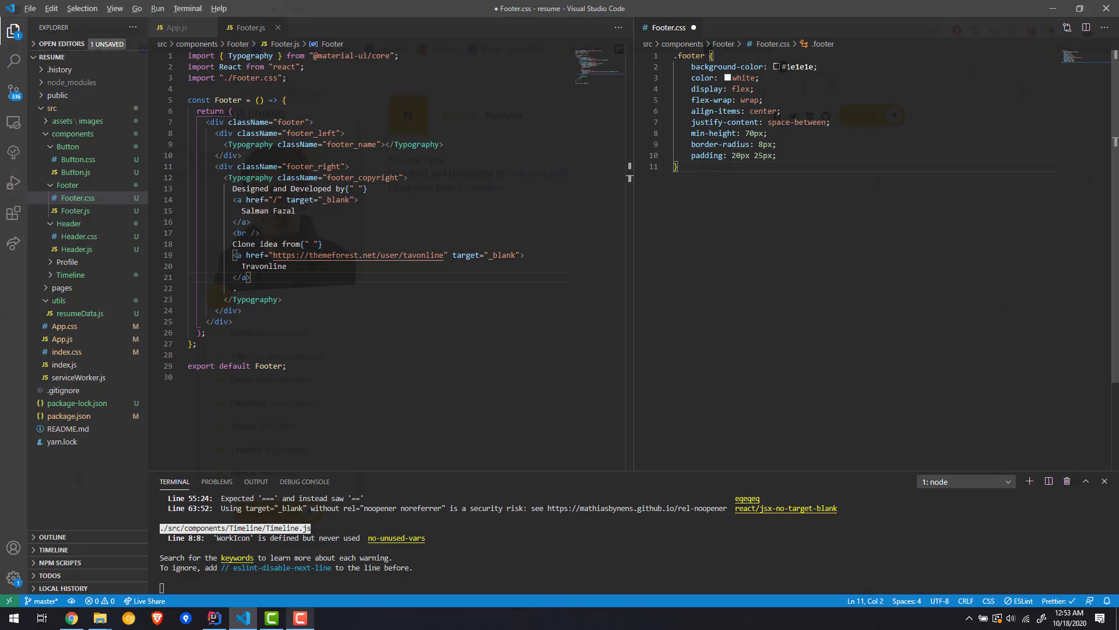
key(alt+Tab)
Compare the template's footer with the .footer rule's white colour and display: flex declarations.
click(74, 10)
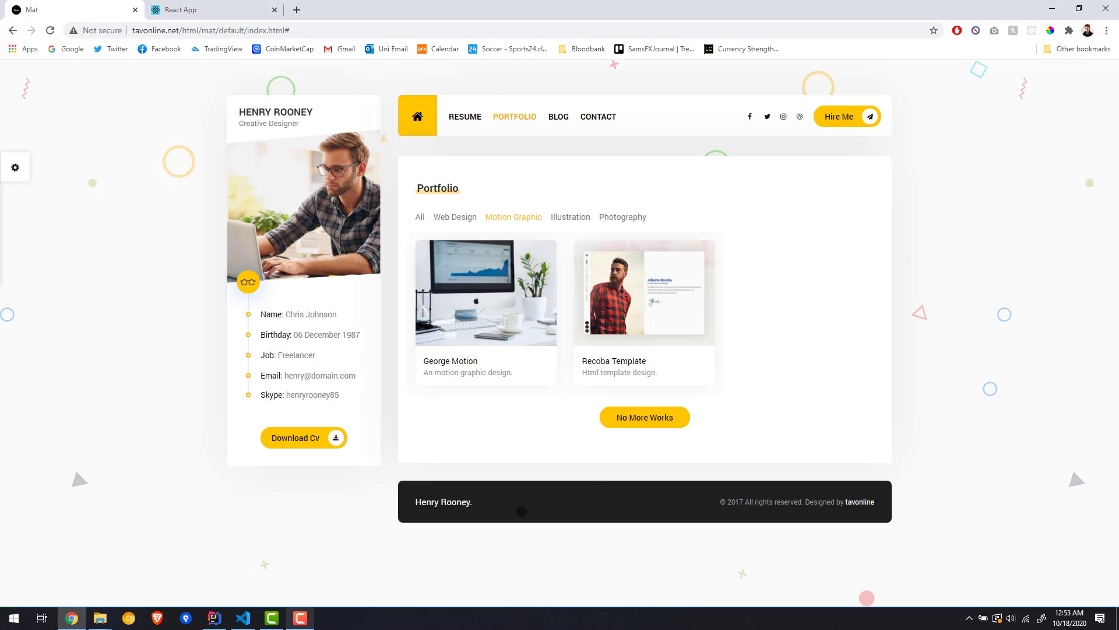
key(alt+Tab)
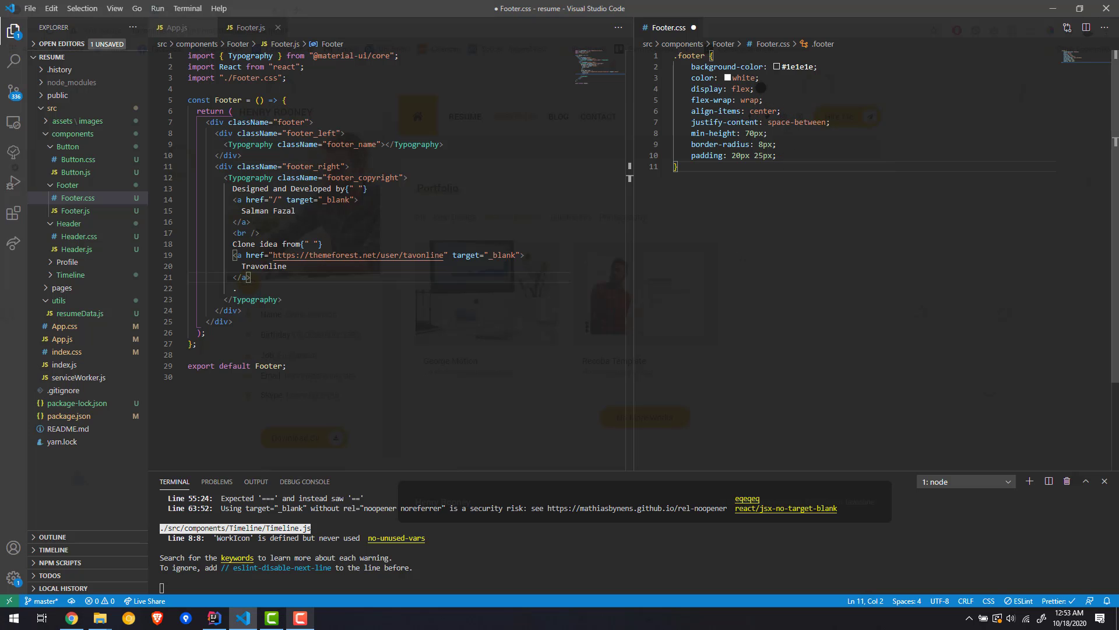
click(761, 78)
drag(733, 78, 750, 89)
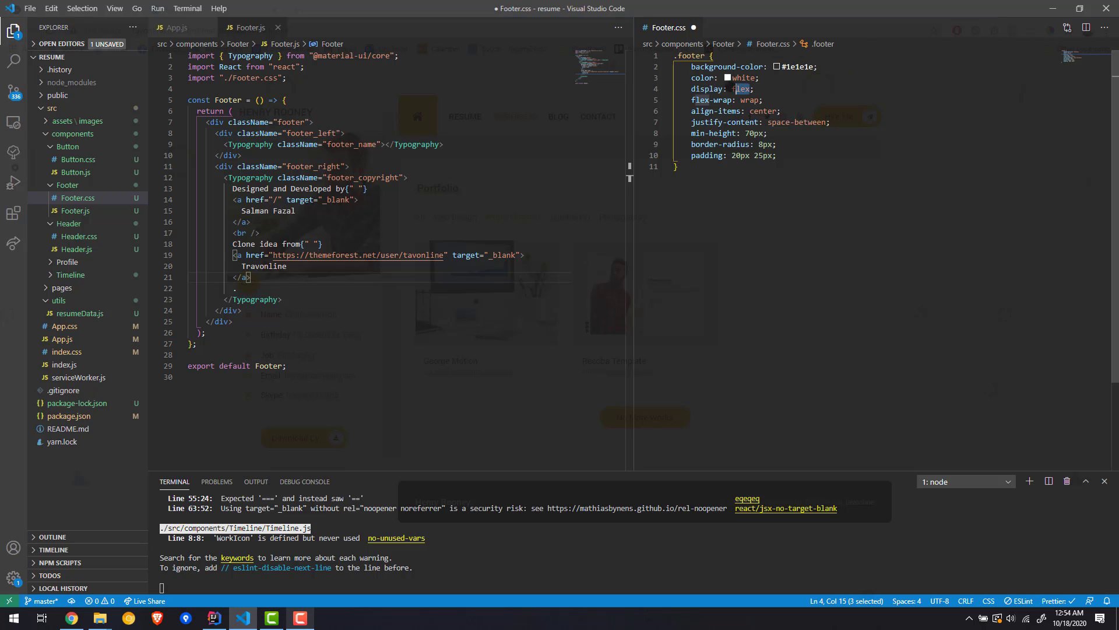
key(alt+Tab)
click(210, 9)
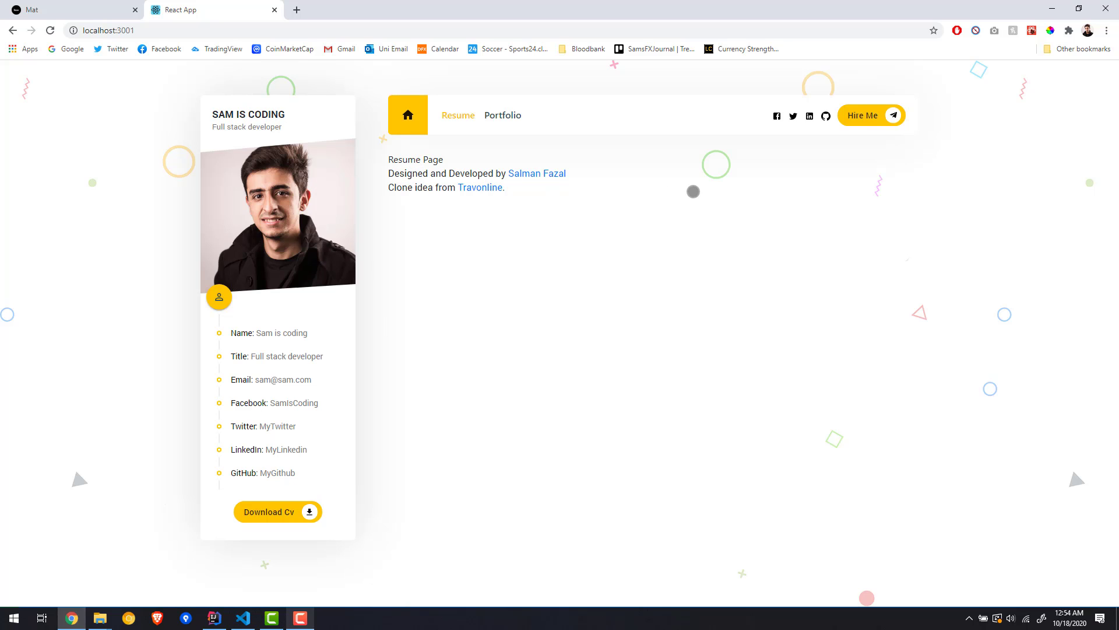
key(alt+Tab)
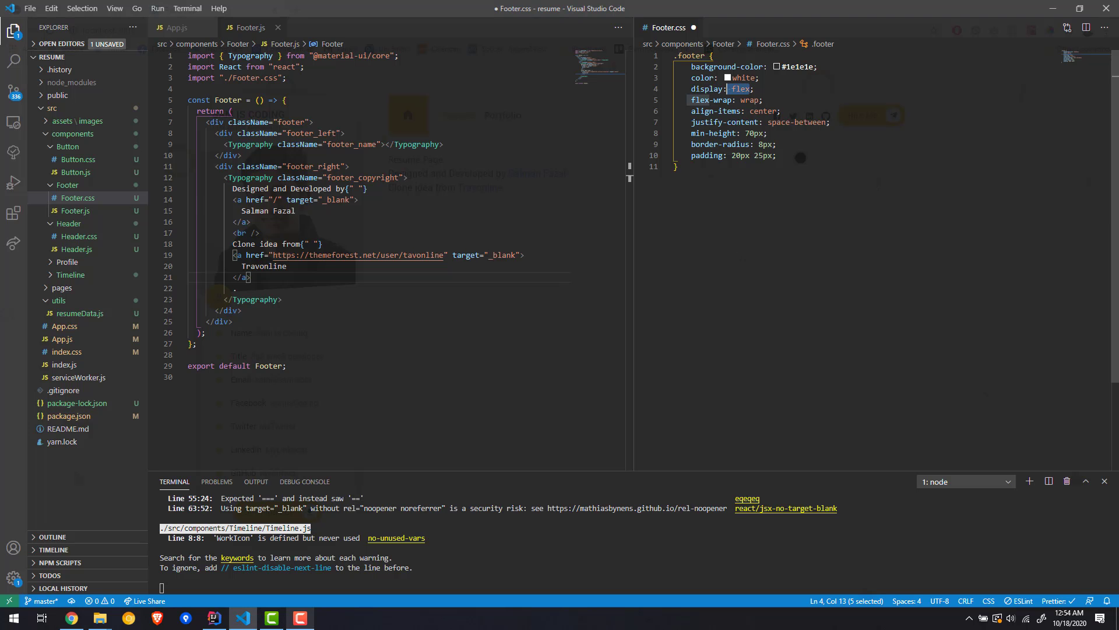
Check the .footer justify-content: space-between value against the rendered pages.
key(ctrl+s)
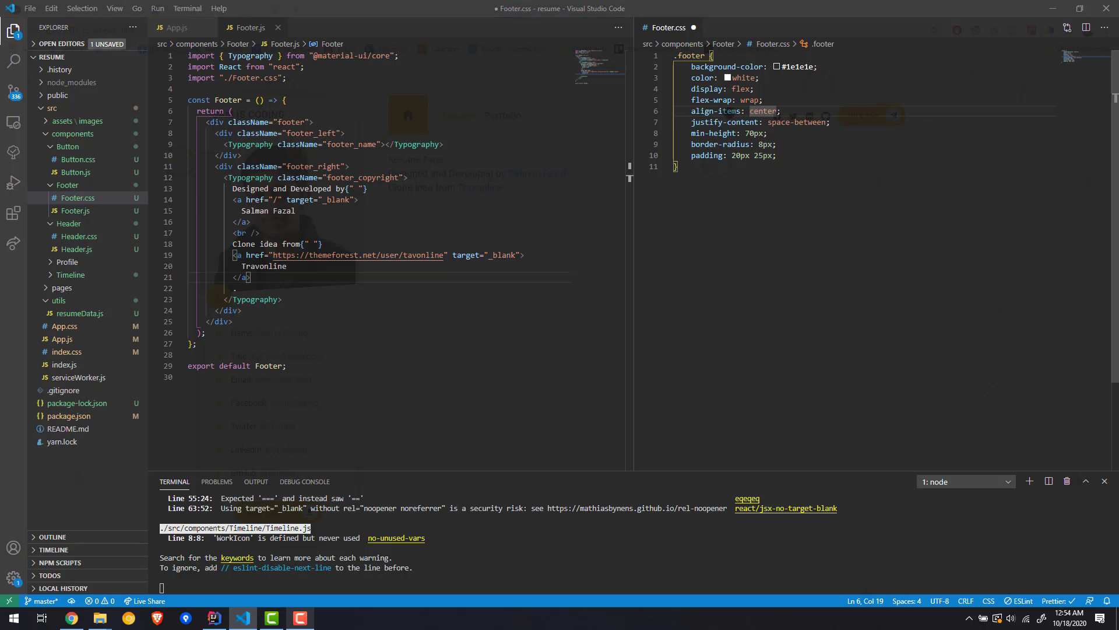
key(alt+Tab)
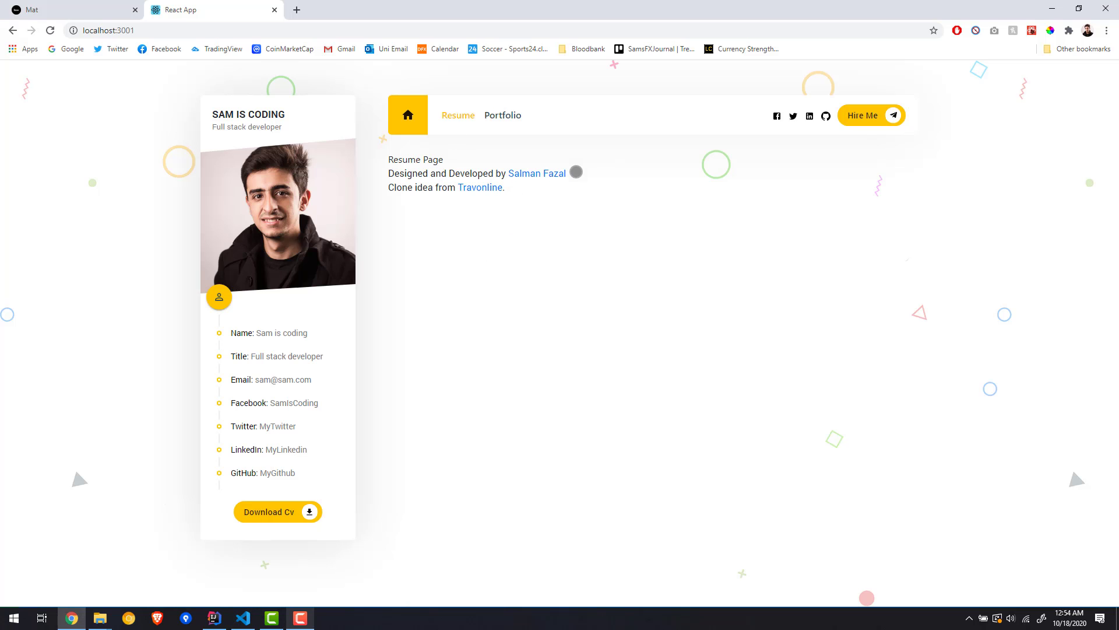
key(alt+Tab)
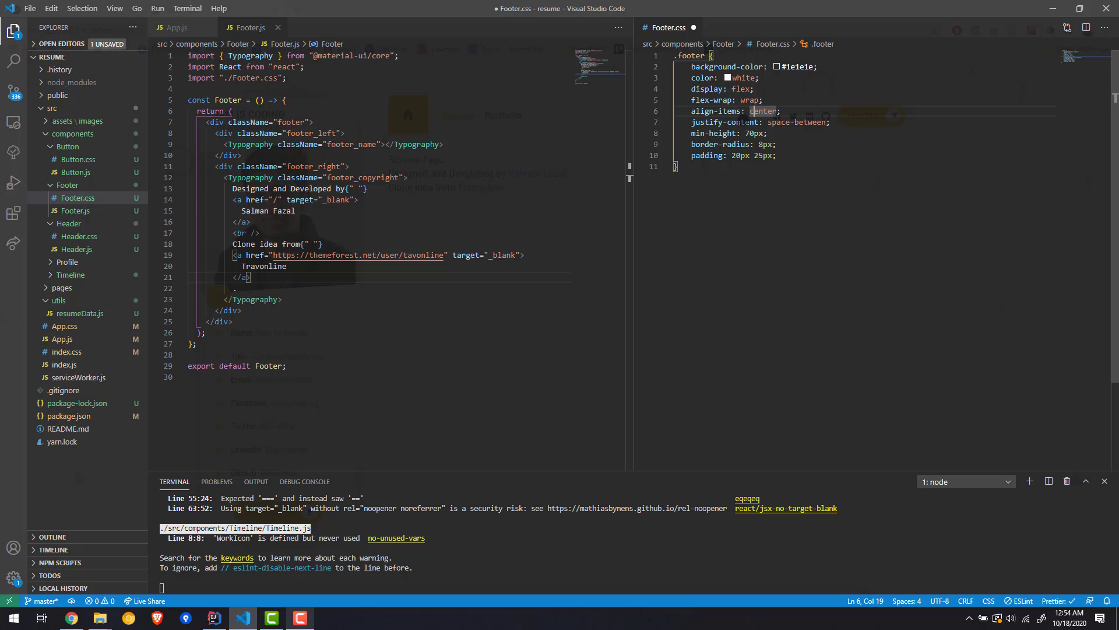
click(743, 122)
drag(769, 122, 826, 122)
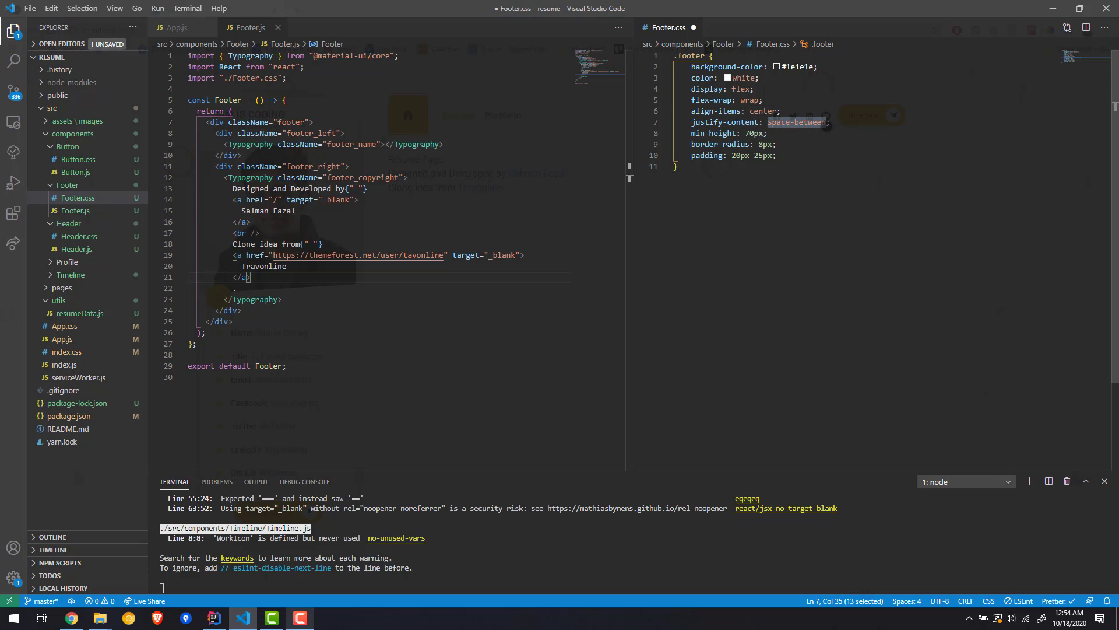
key(ctrl+s)
key(alt+Tab)
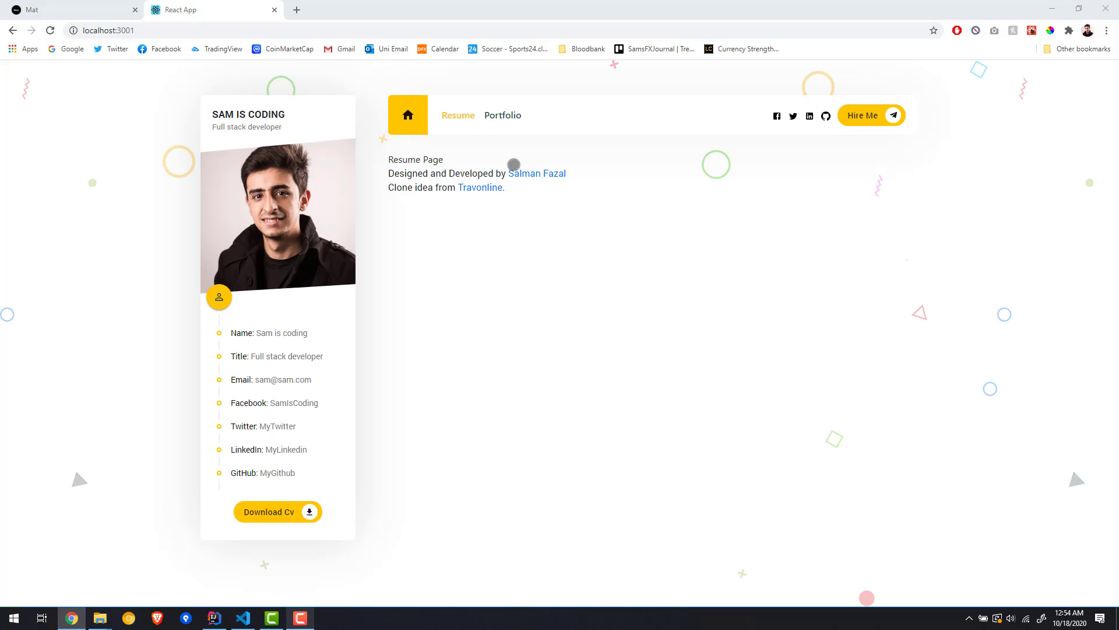
key(alt+Tab)
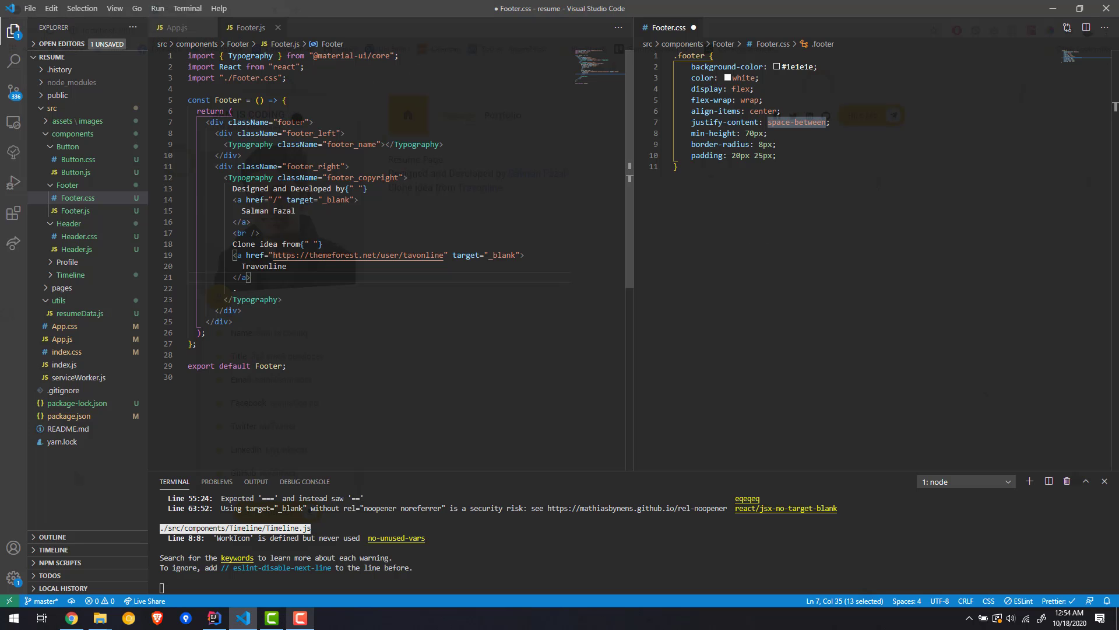
Fold the footer_right and footer_left divs in Footer.js.
click(75, 210)
click(180, 167)
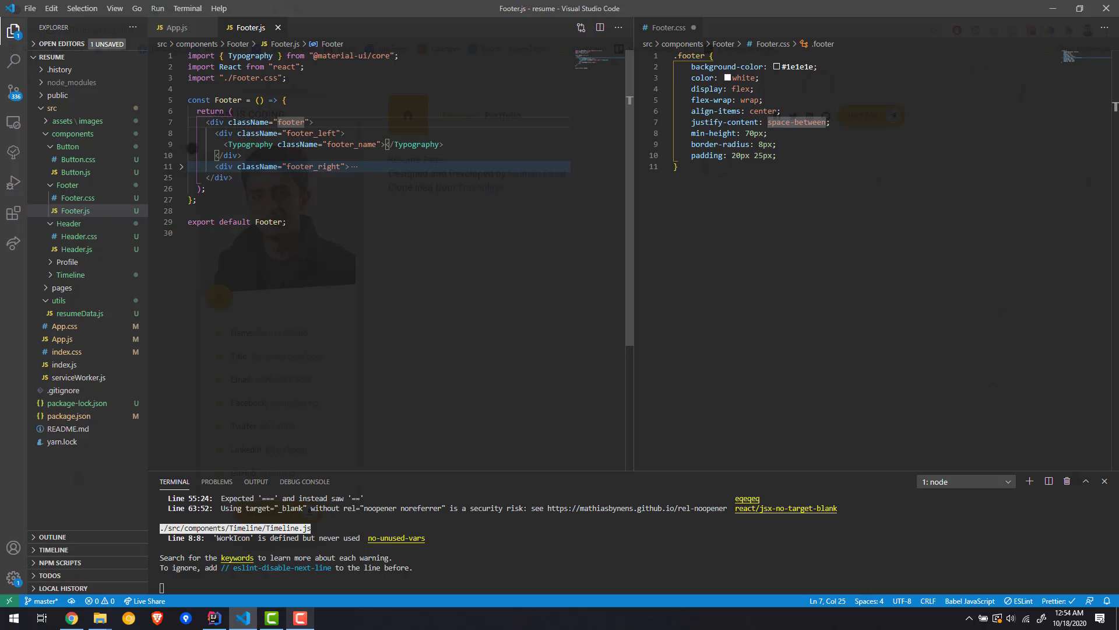
click(181, 133)
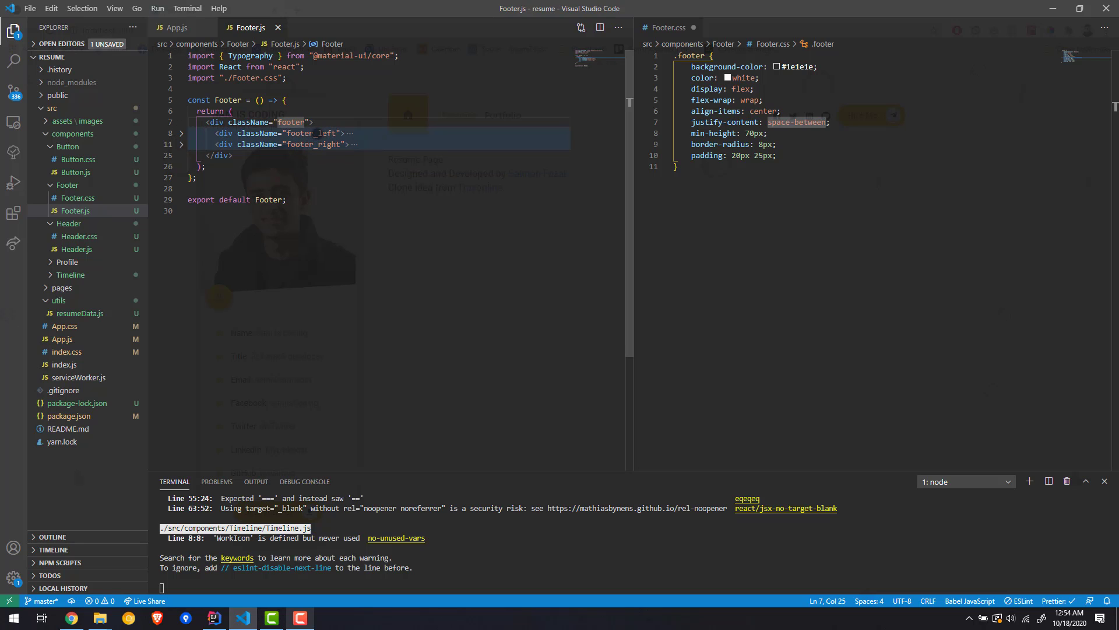
click(320, 134)
click(347, 144)
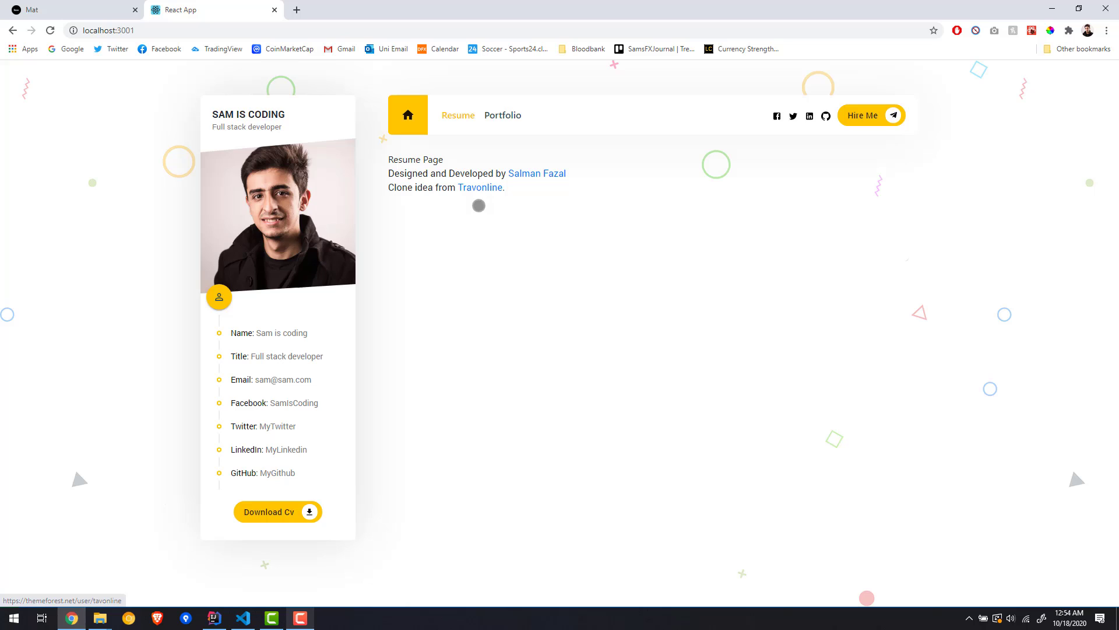
Compare the folded Footer.js markup with the Mat template's footer.
click(122, 13)
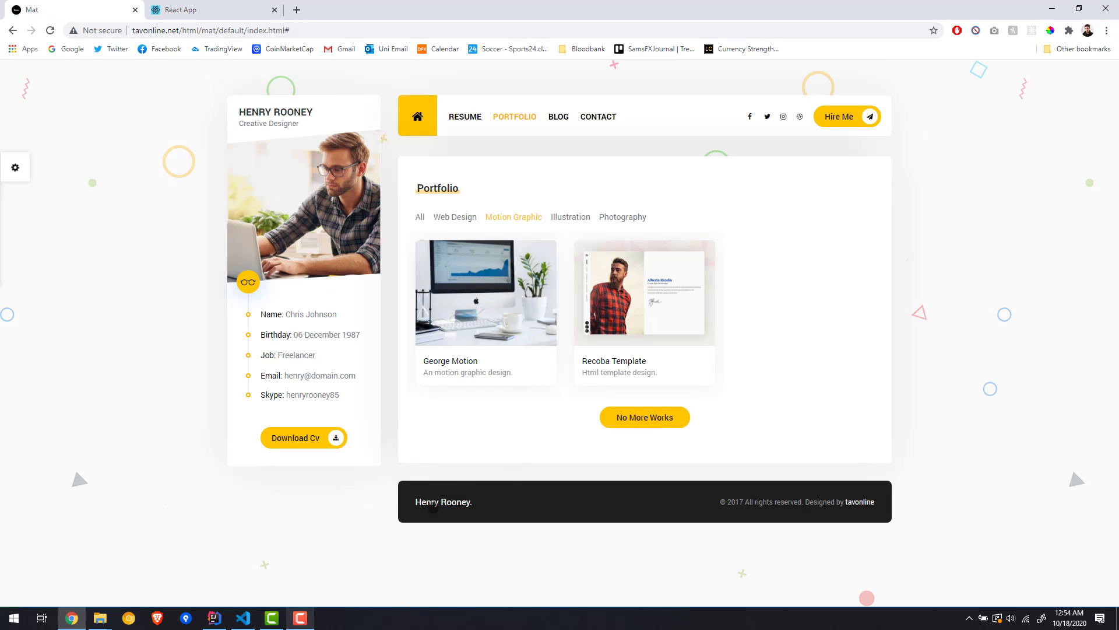
key(alt+Tab)
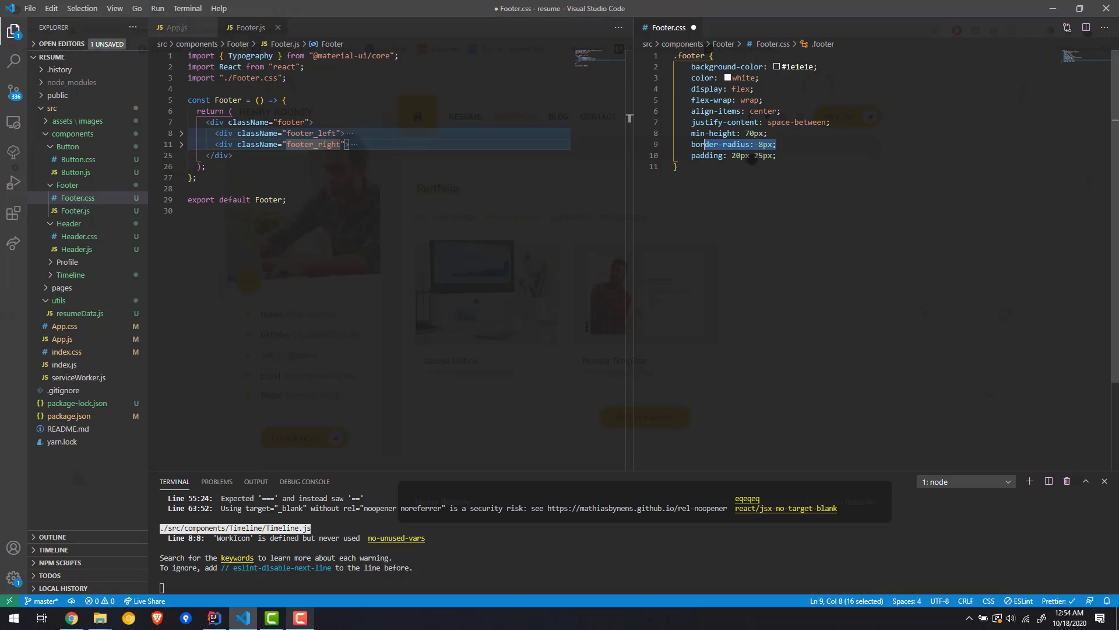
key(alt+Tab)
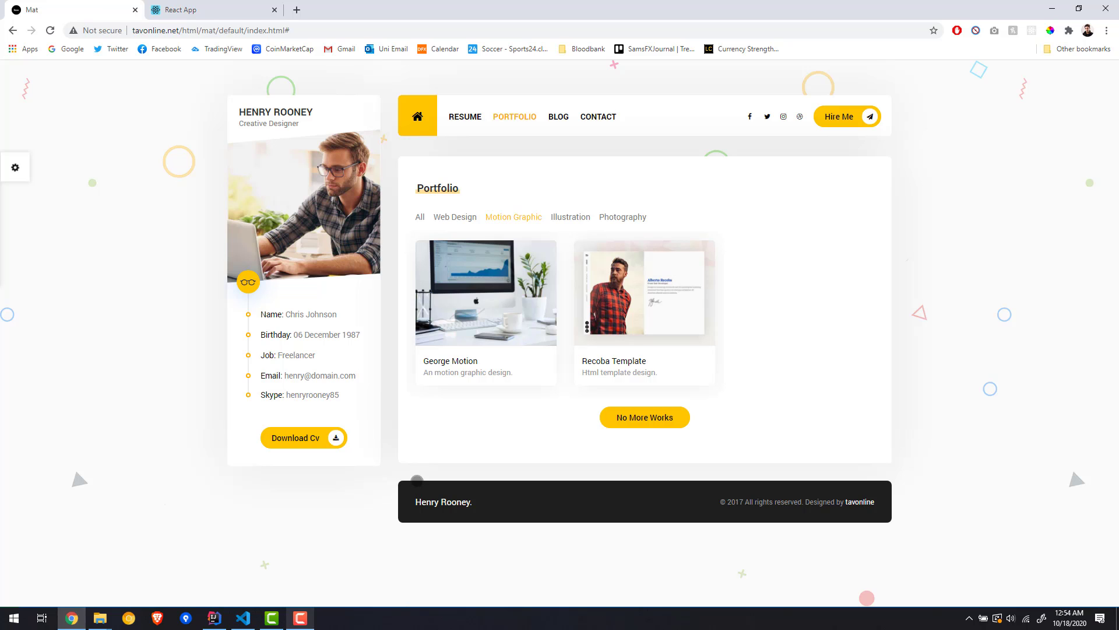
key(alt+Tab)
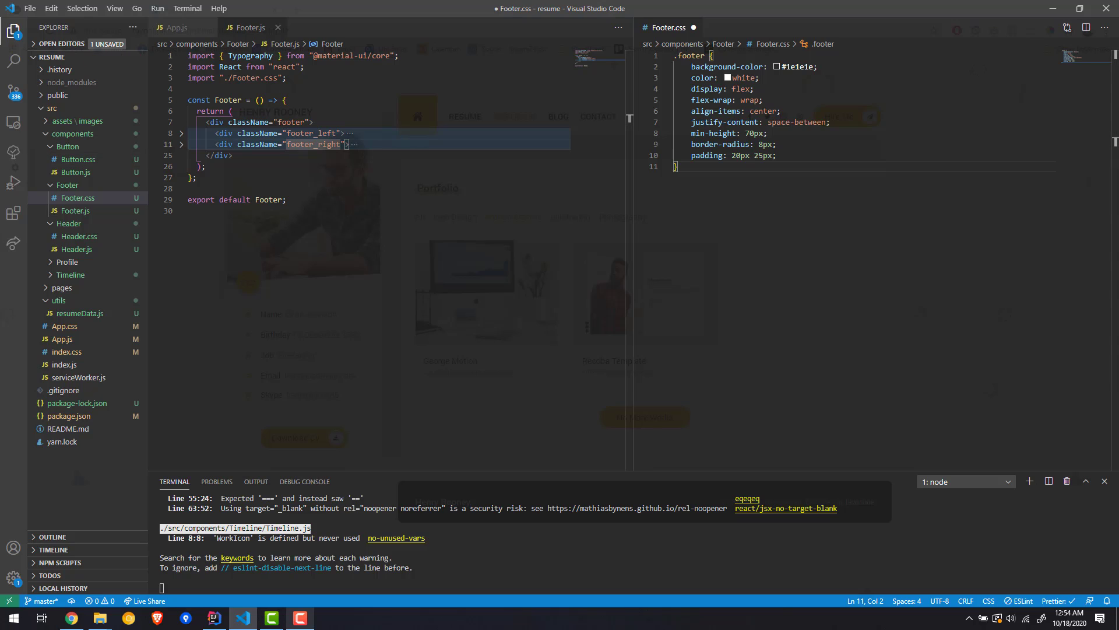
key(alt+Tab)
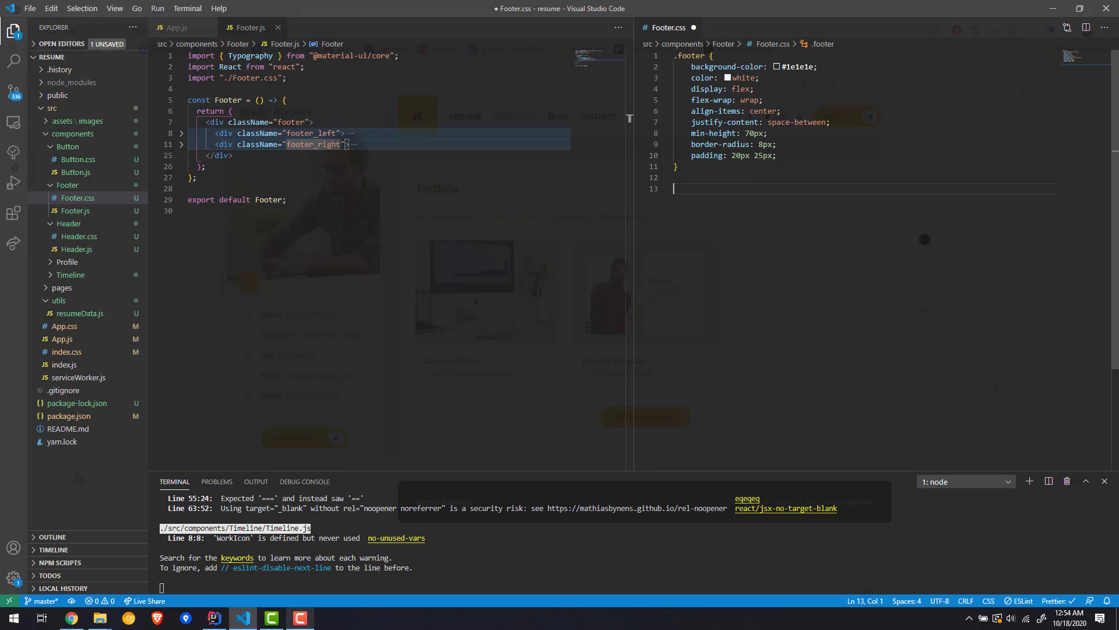
Paste the .footer_copyright and link rules into Footer.css and expand the footer_right markup.
text(.footer .footer_copyright {     font-size: small;     text-align: end;     color: #9c9c9c; }  .footer .footer_copyright > a {     text-decoration: none !important;     color: var(--main-color); })
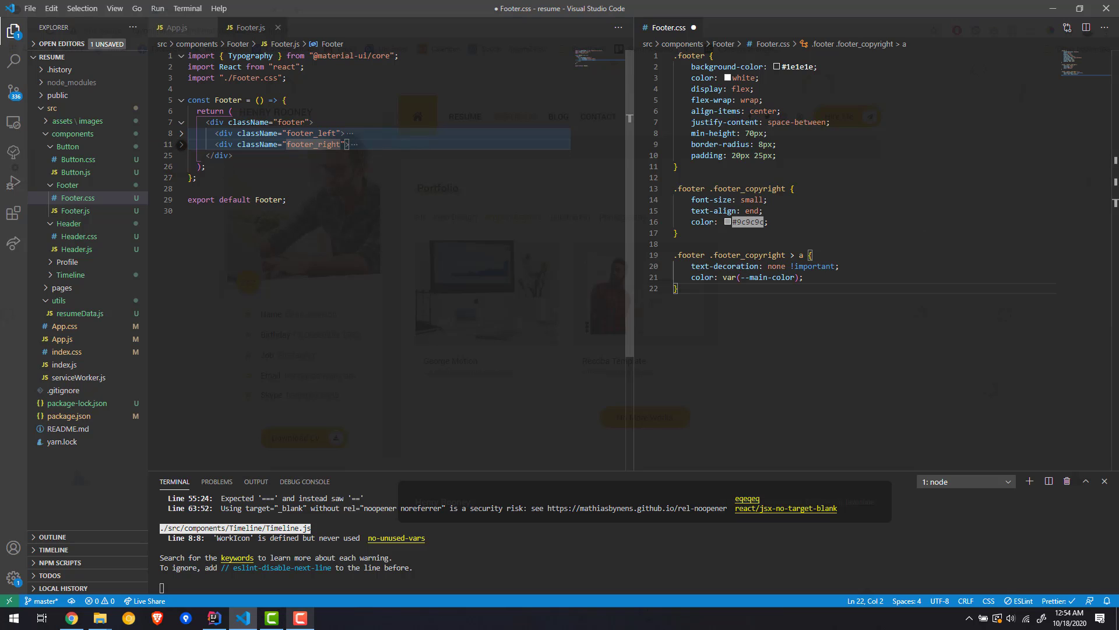
click(352, 144)
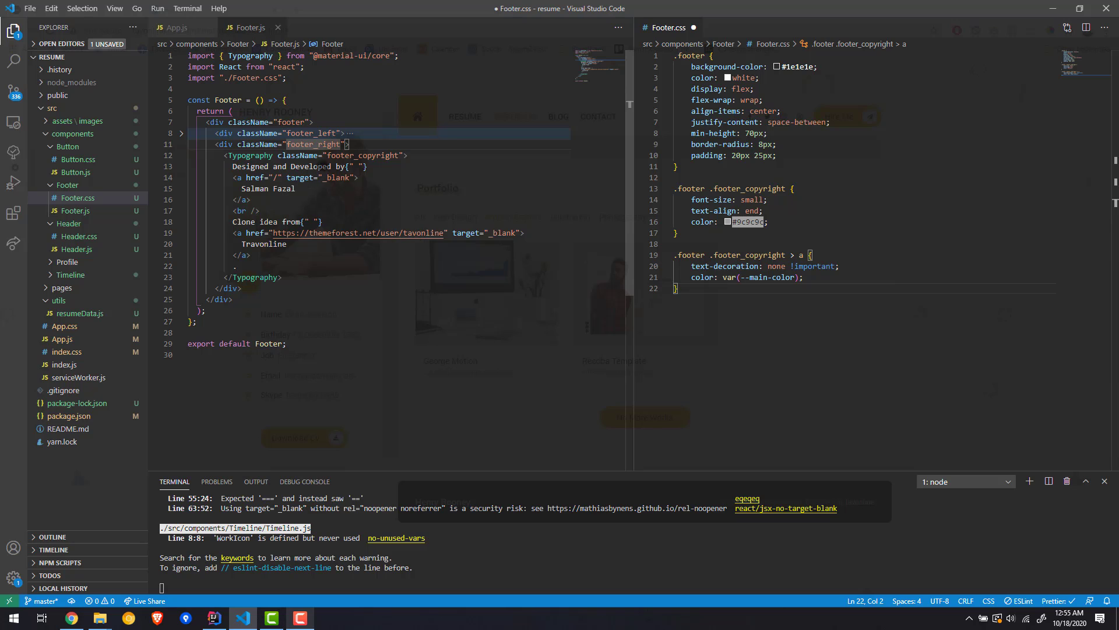
double_click(363, 155)
double_click(752, 199)
text(sm)
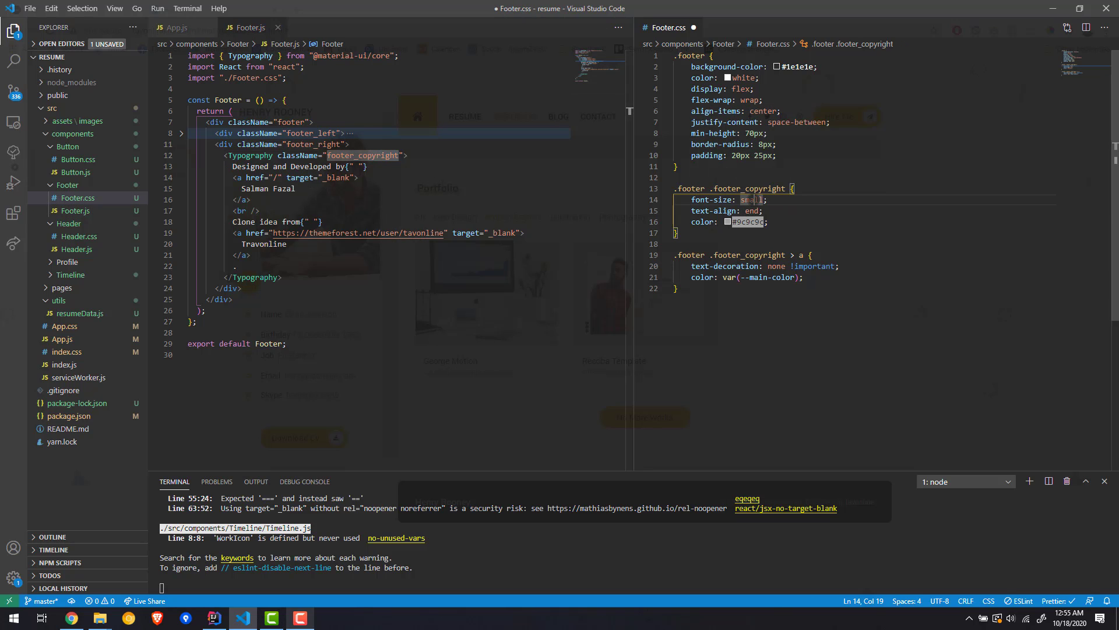
Check the grey copyright styling against the template's footer text, then save Footer.css.
key(alt+Tab)
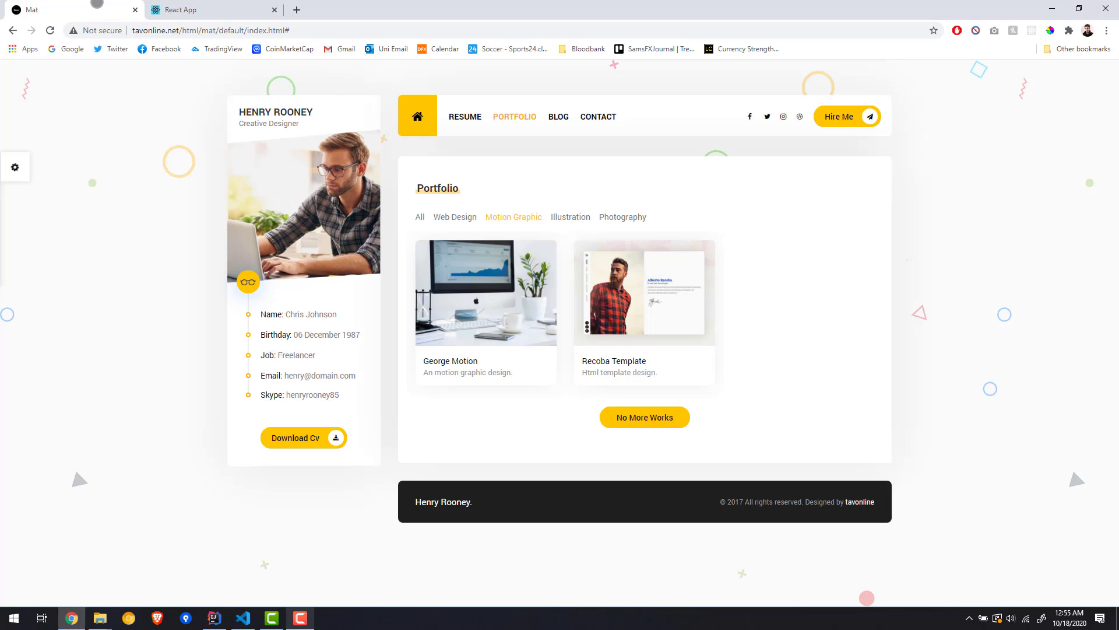
drag(777, 501, 740, 501)
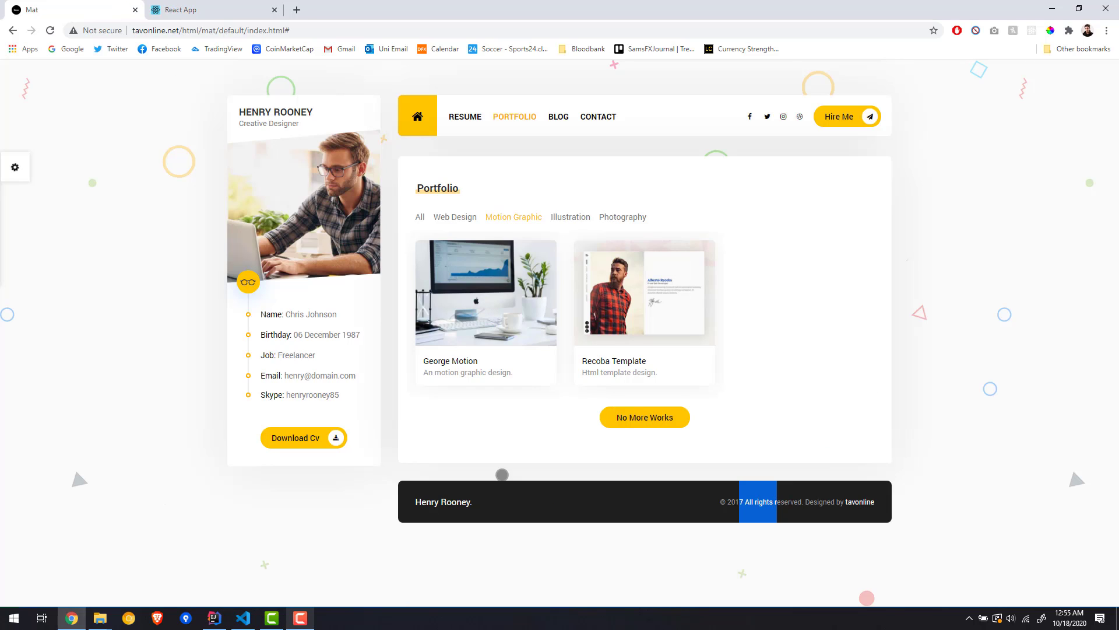
drag(470, 502, 432, 501)
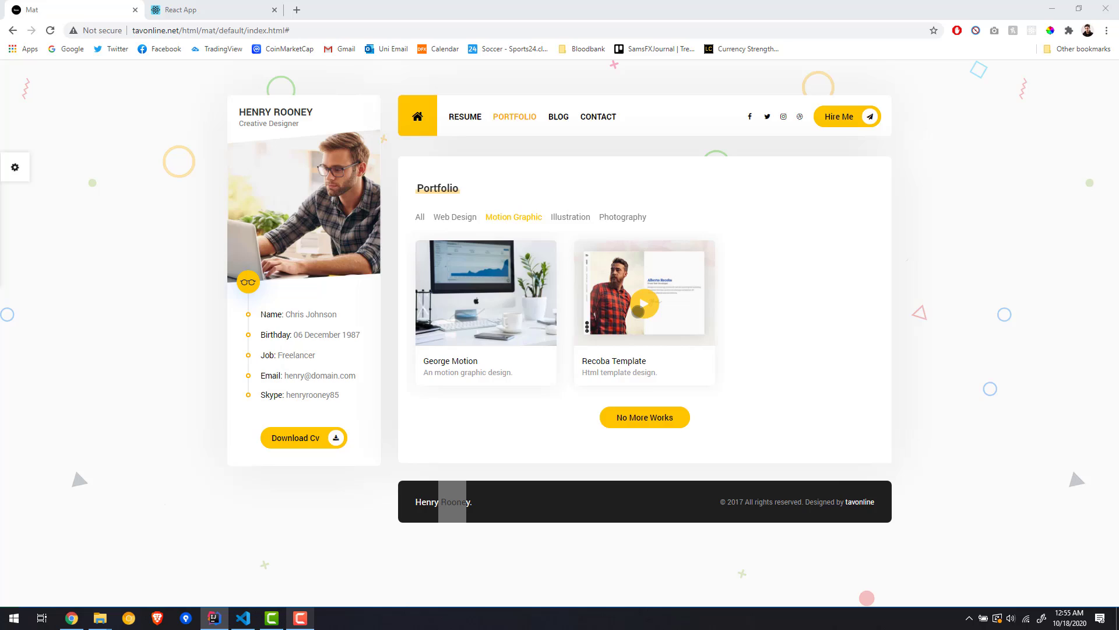
key(alt+Tab)
mouse_move(673, 232)
click(706, 221)
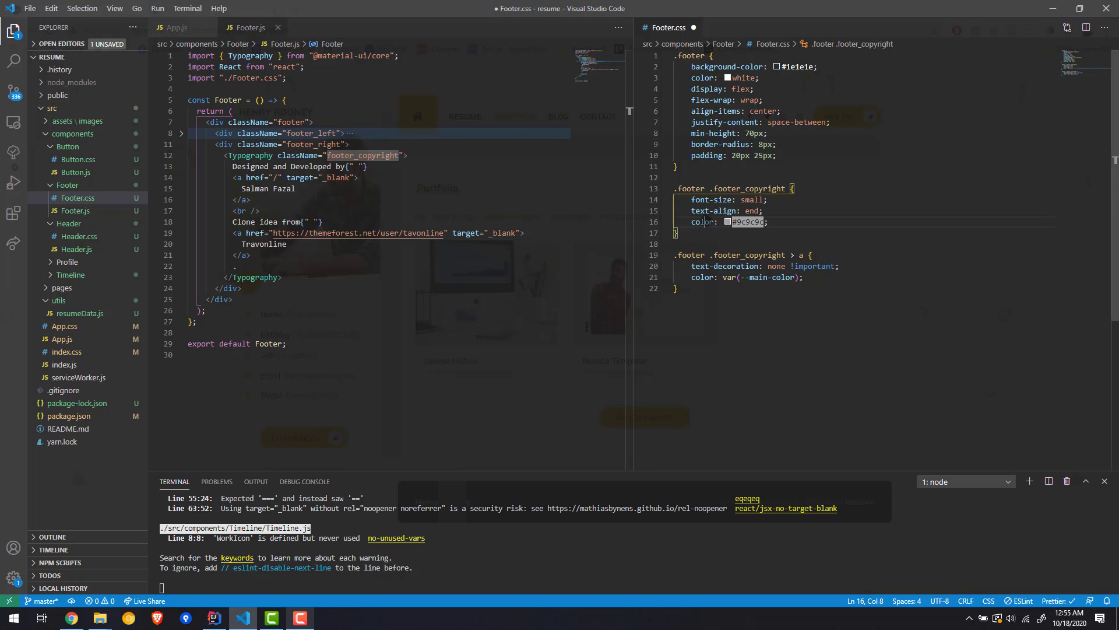
click(757, 337)
key(ctrl+s)
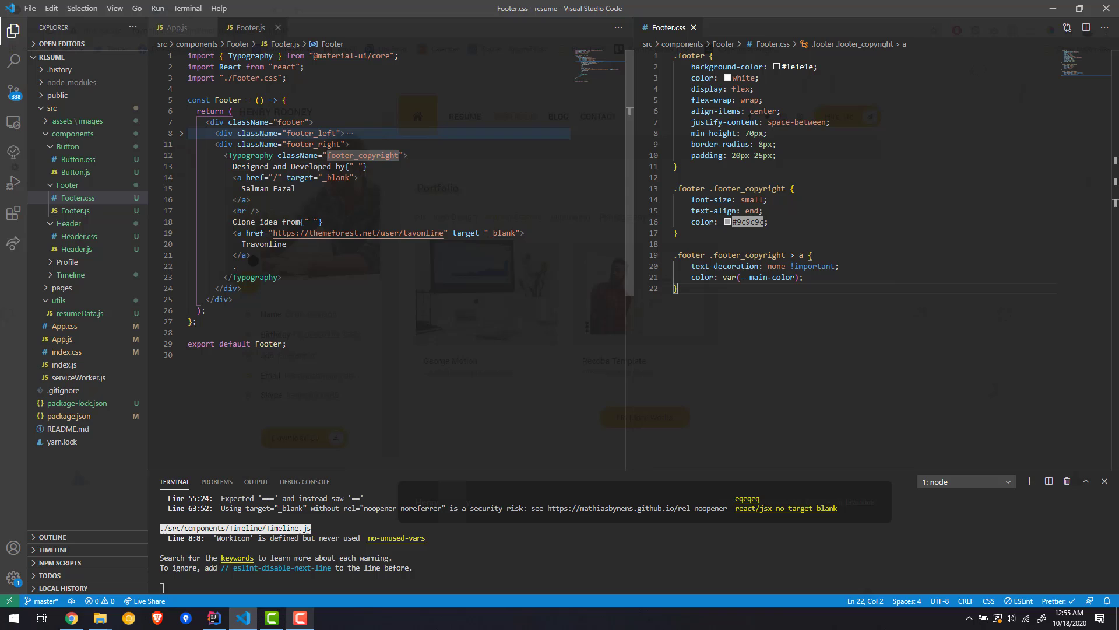
View the localhost:3001 React App's dark rounded footer with right-side credits.
mouse_move(252, 255)
mouse_down()
mouse_move(233, 233)
mouse_move(235, 177)
mouse_up()
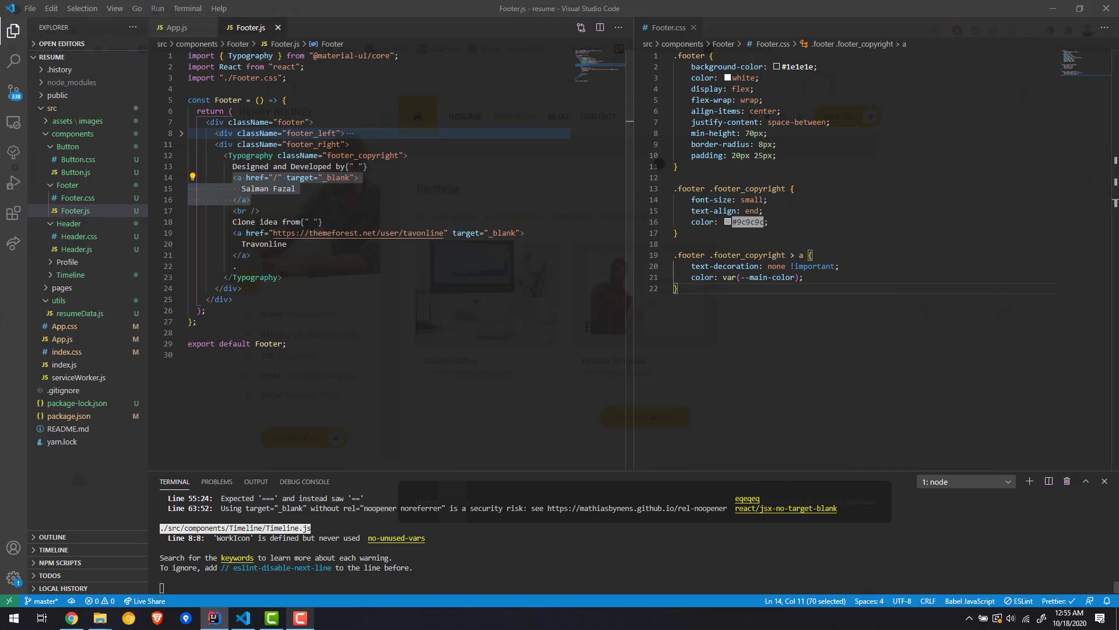
key(alt+Tab)
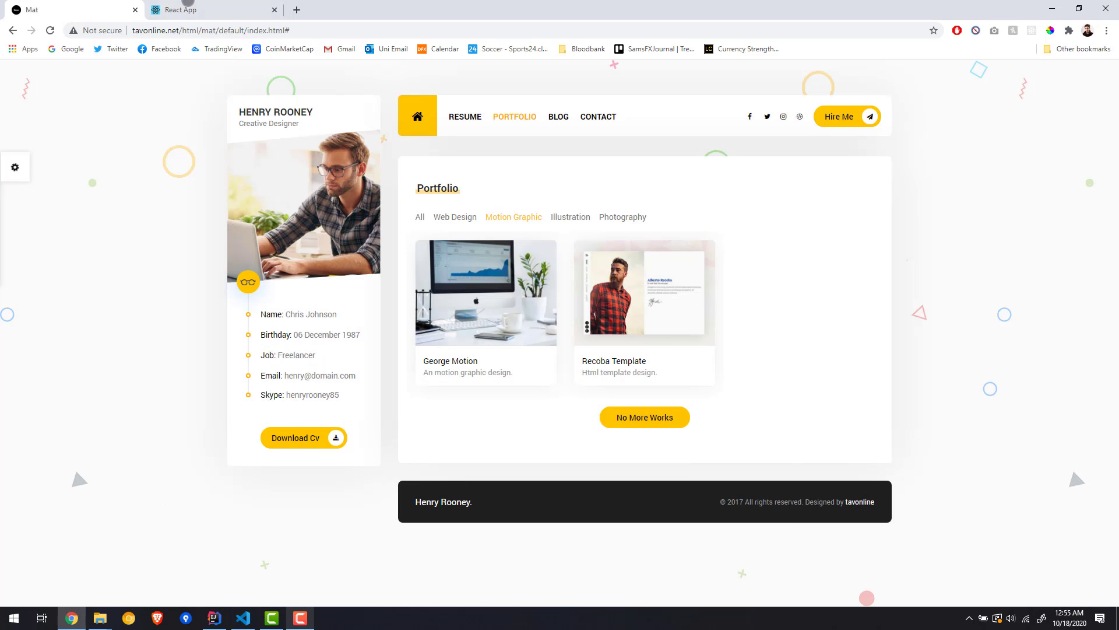
click(180, 10)
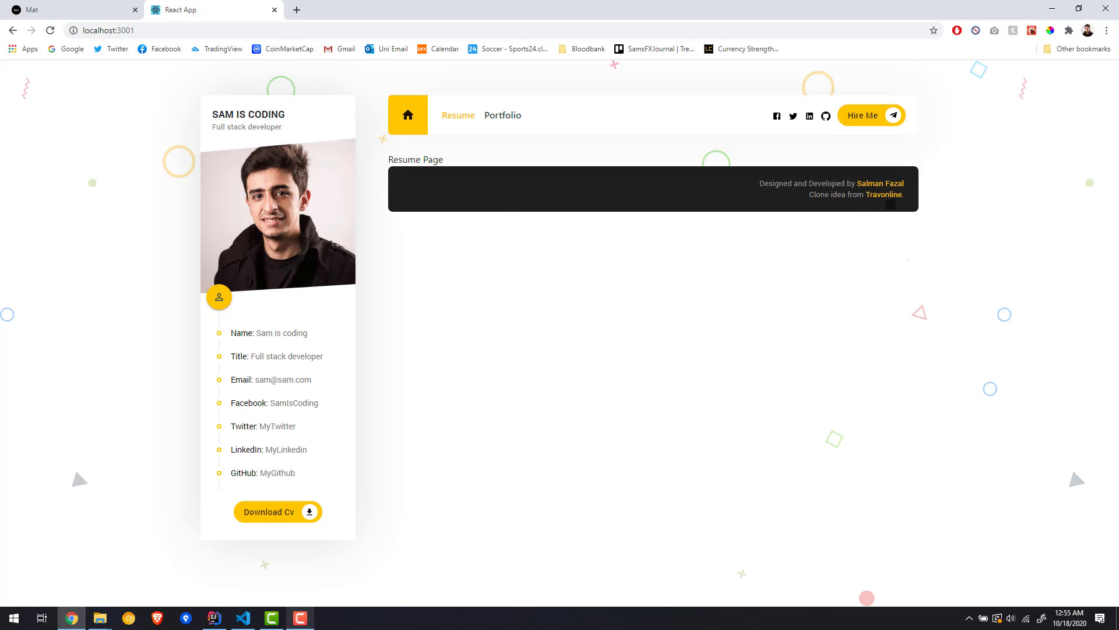
key(ctrl+Tab)
key(ctrl+Tab)
Add an import of resumeData from '../../utils/resumeData' below Footer.js's stylesheet import.
drag(534, 215, 389, 188)
click(407, 186)
key(ctrl+Tab)
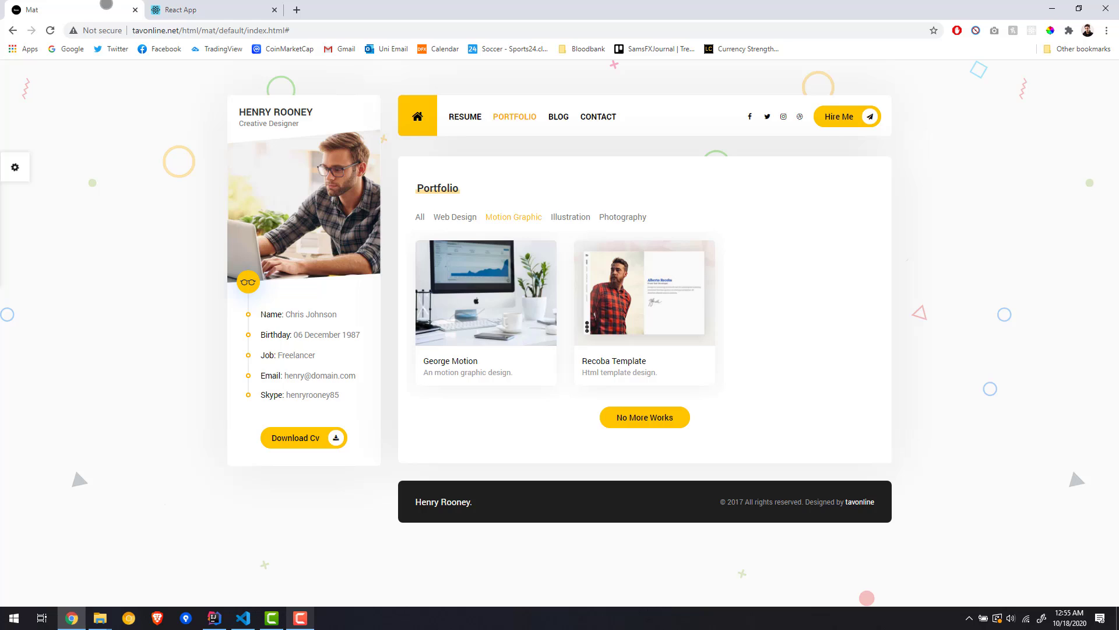
key(ctrl+Tab)
key(alt+Tab)
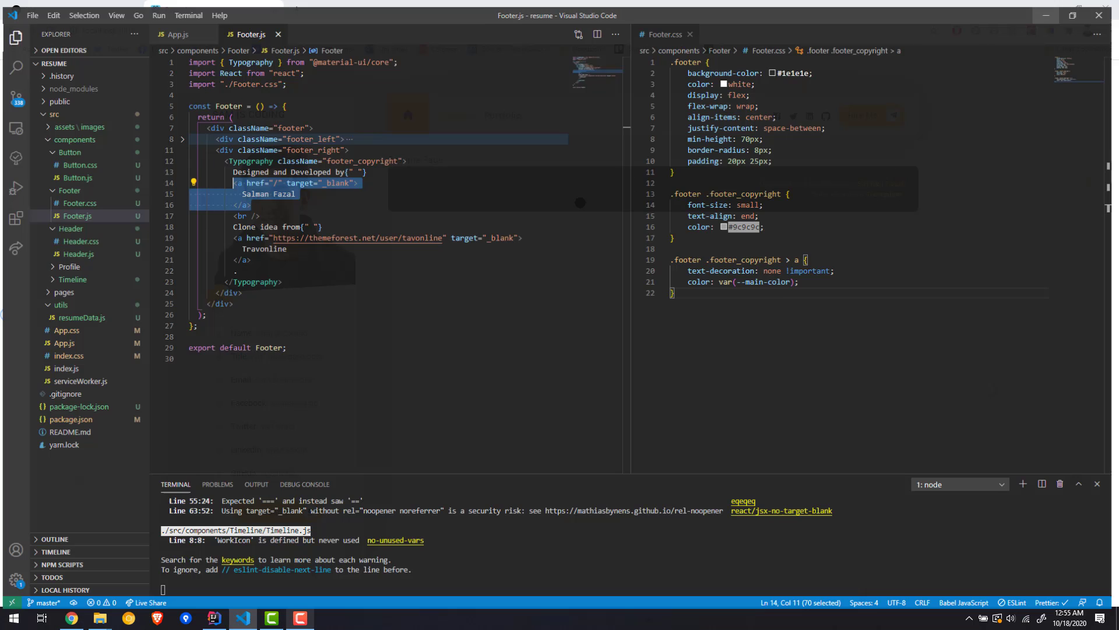
click(304, 78)
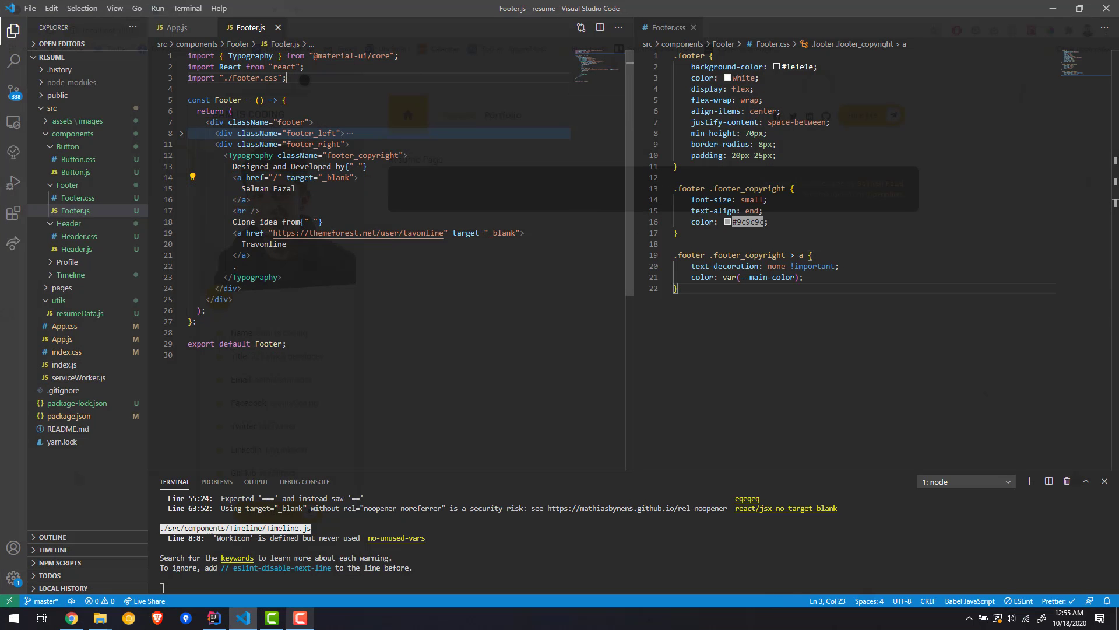
key(Return)
text(import )
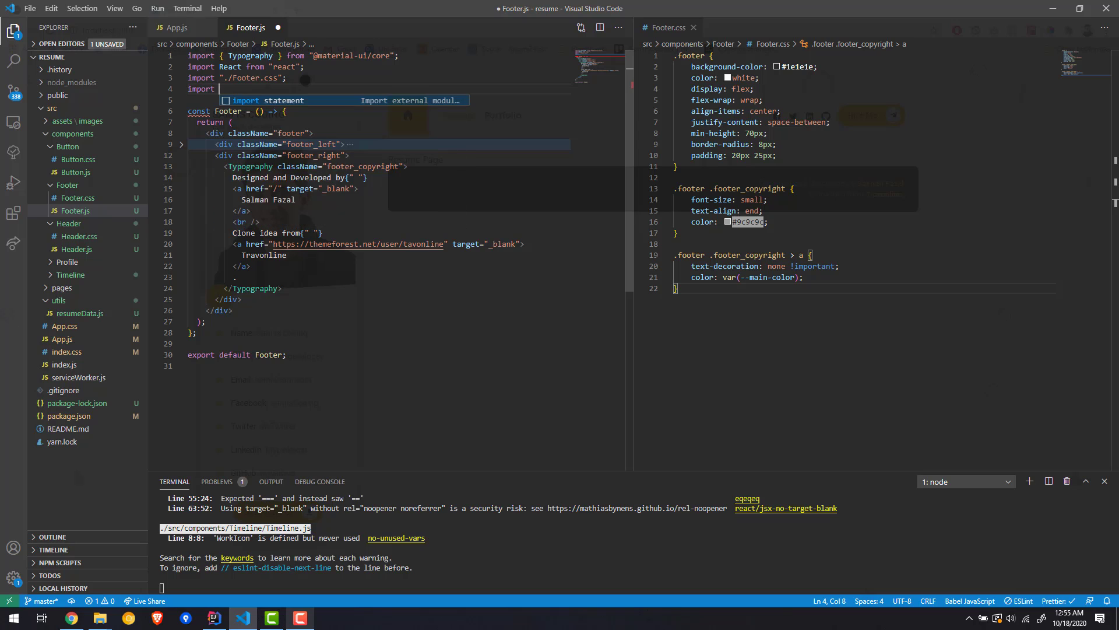
text(resumeDate)
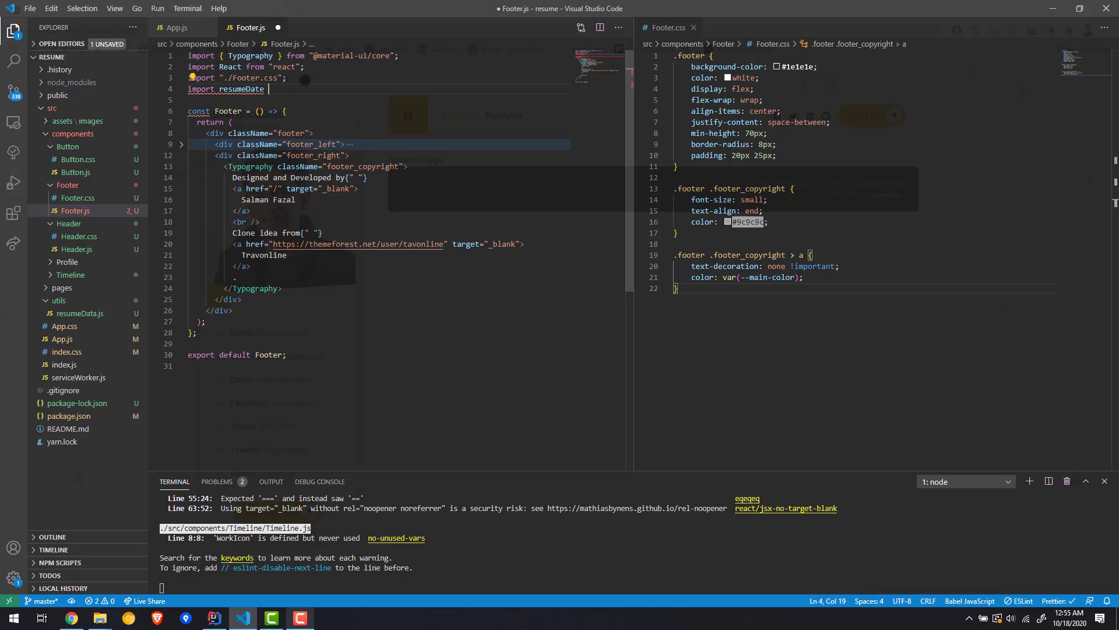
text(rom )
text(../)
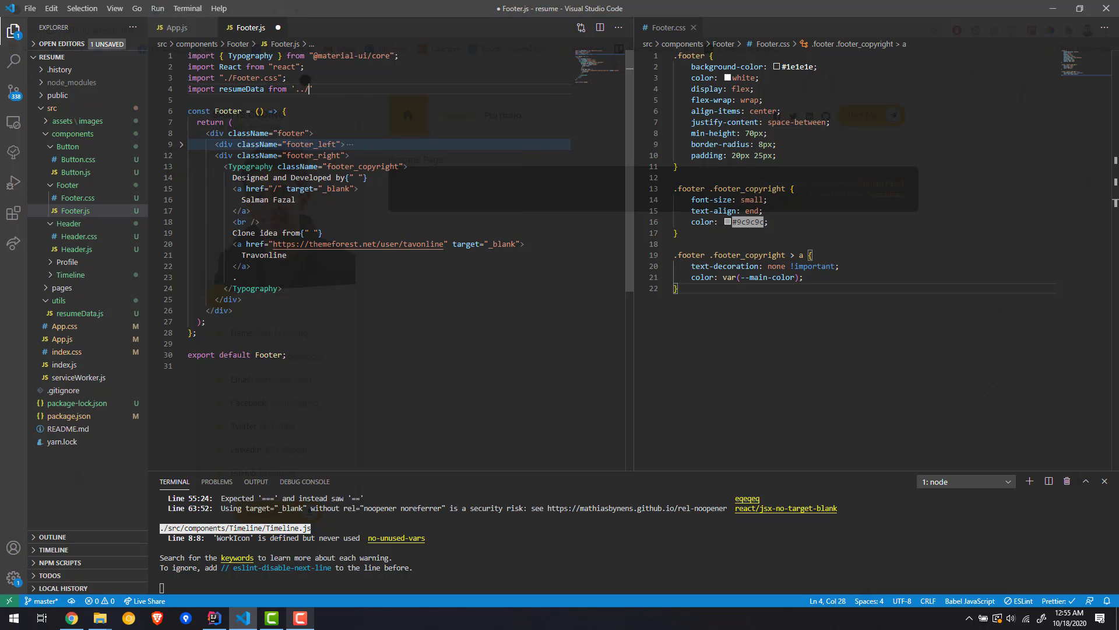
text(../ut)
text(ils/)
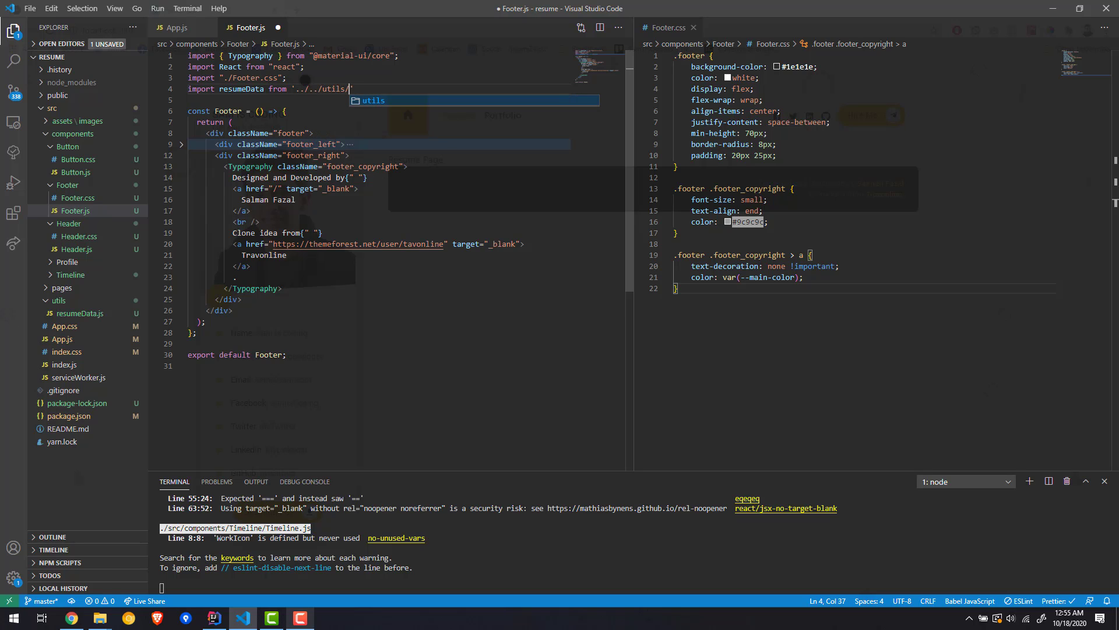
text(resumt)
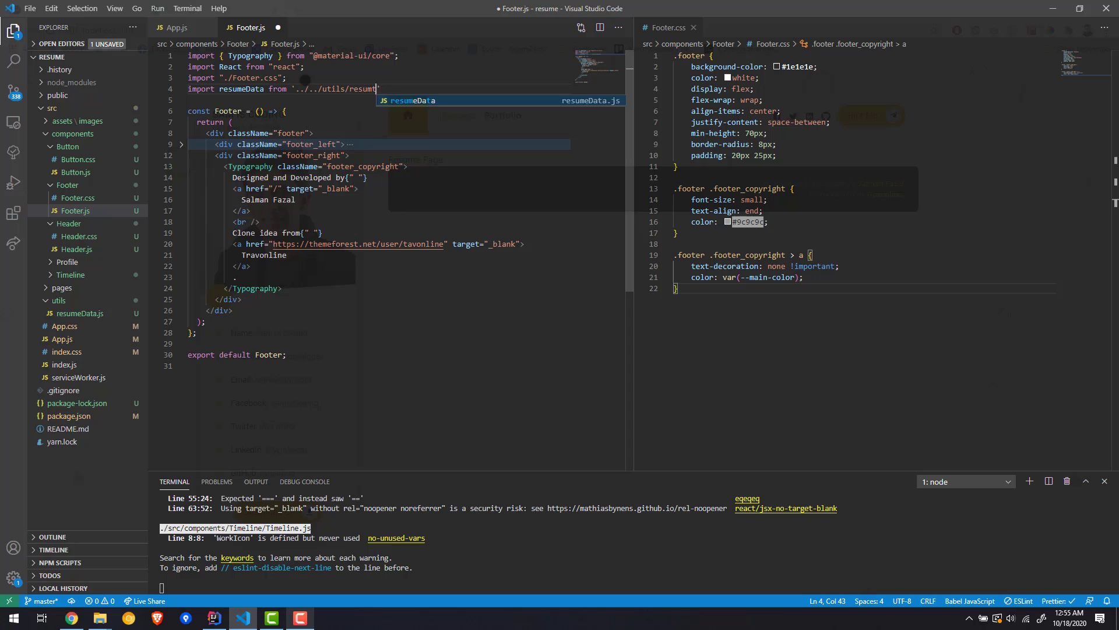
key(Tab)
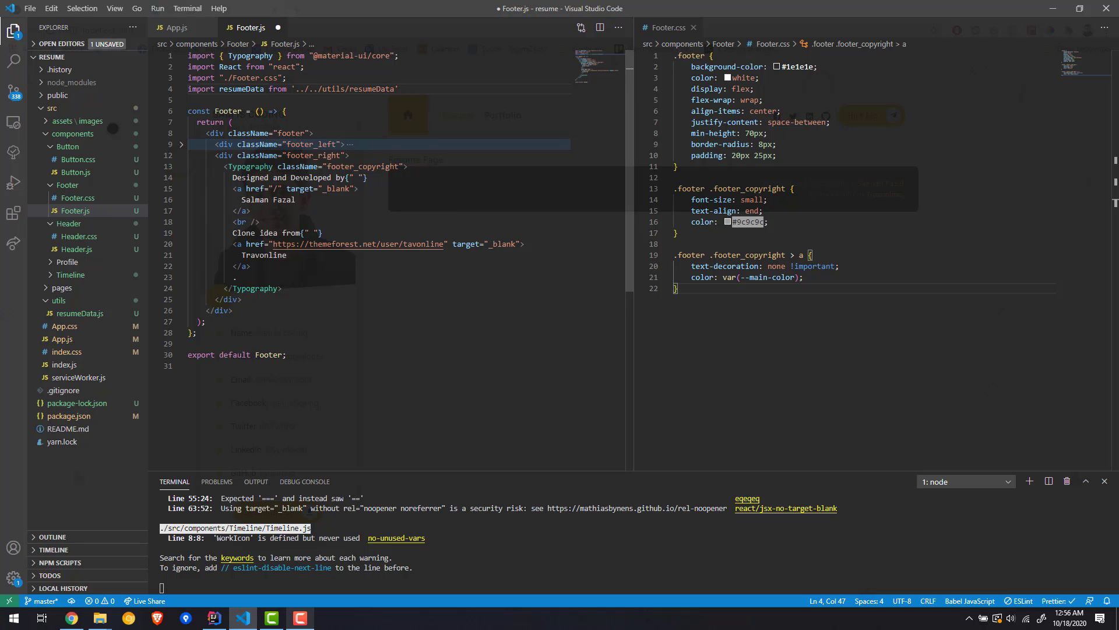
Put {resumeData.name} inside the footer_name Typography and save Footer.js.
click(180, 144)
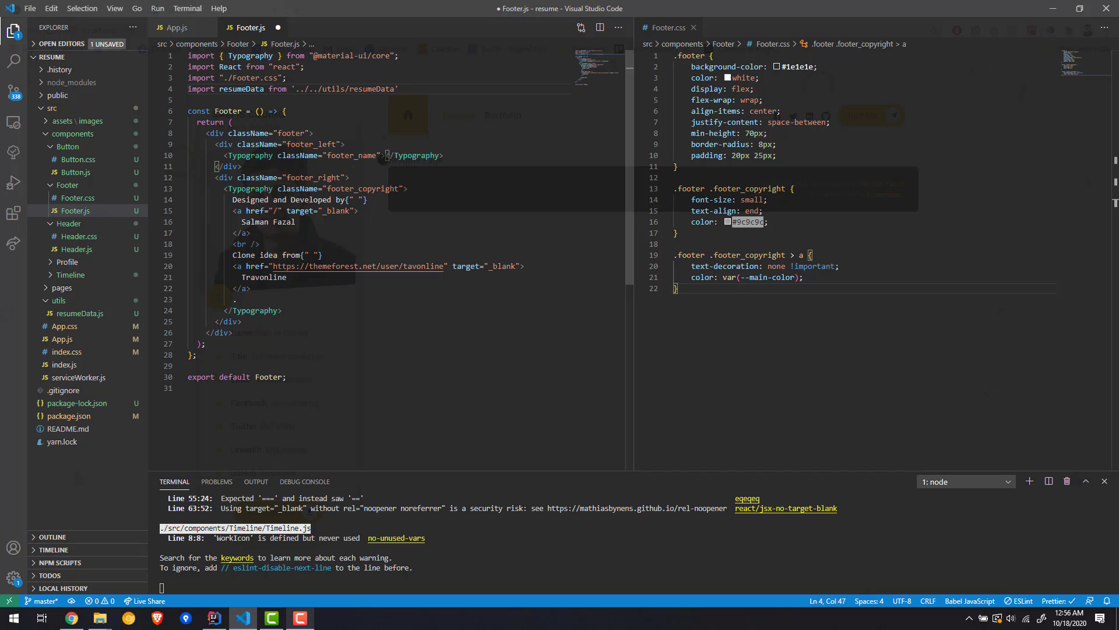
click(385, 157)
text({)
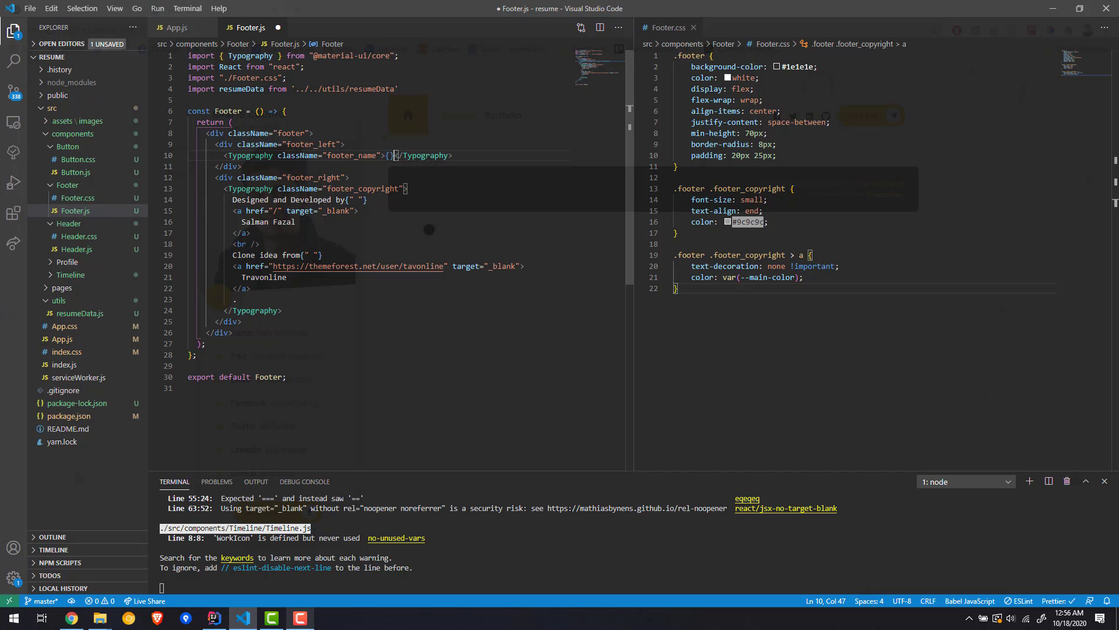
text(resumeDate/.)
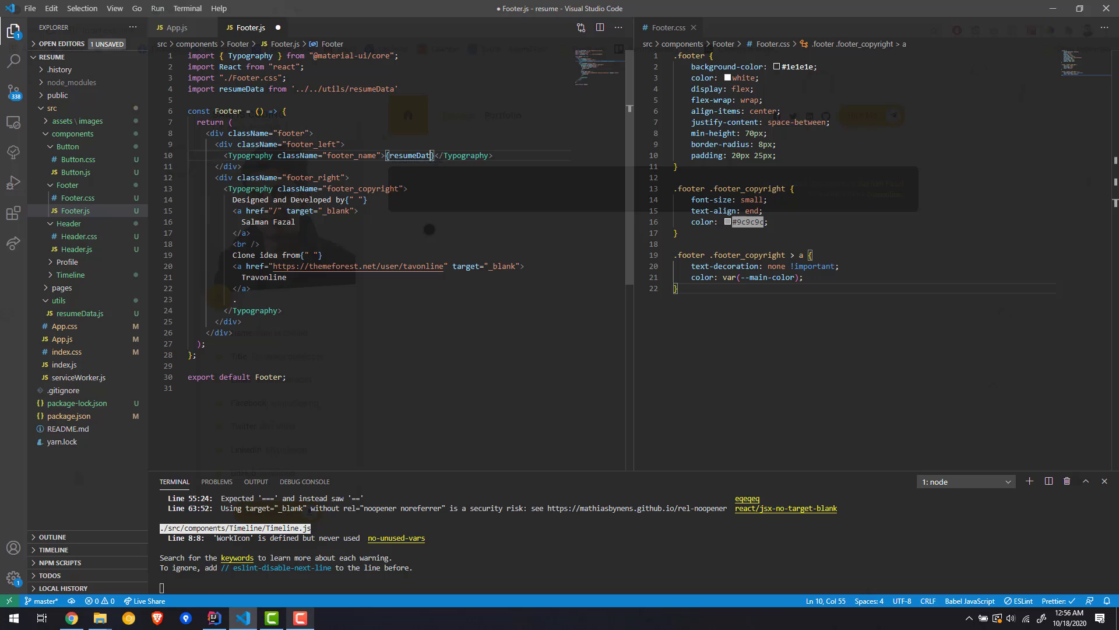
key(BackSpace)
key(BackSpace)
key(BackSpace)
text(a.)
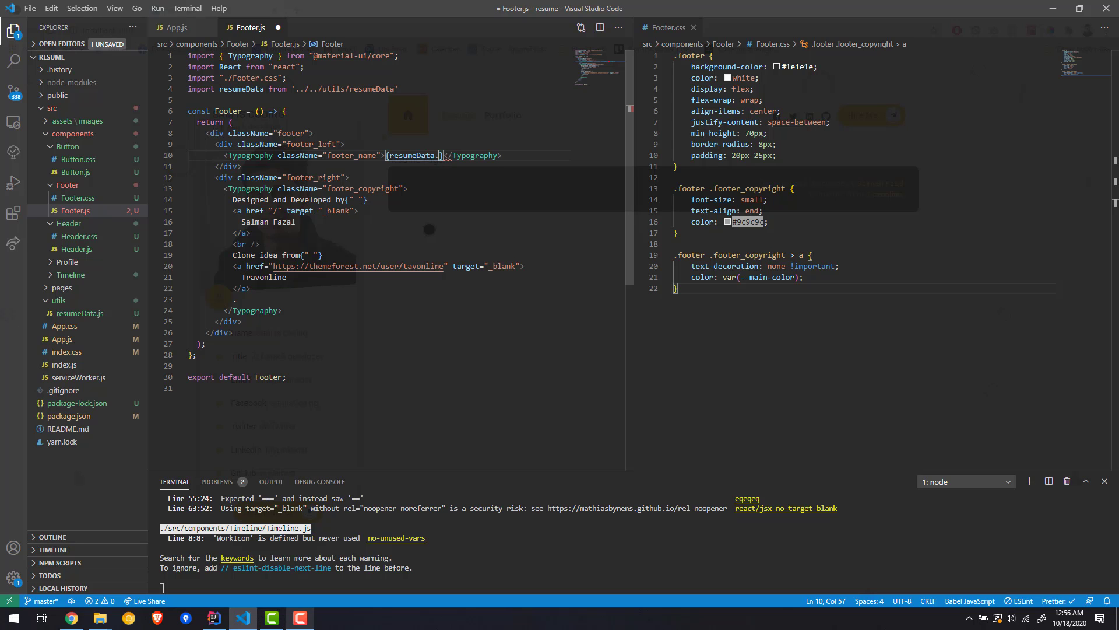
text(name)
key(ctrl+s)
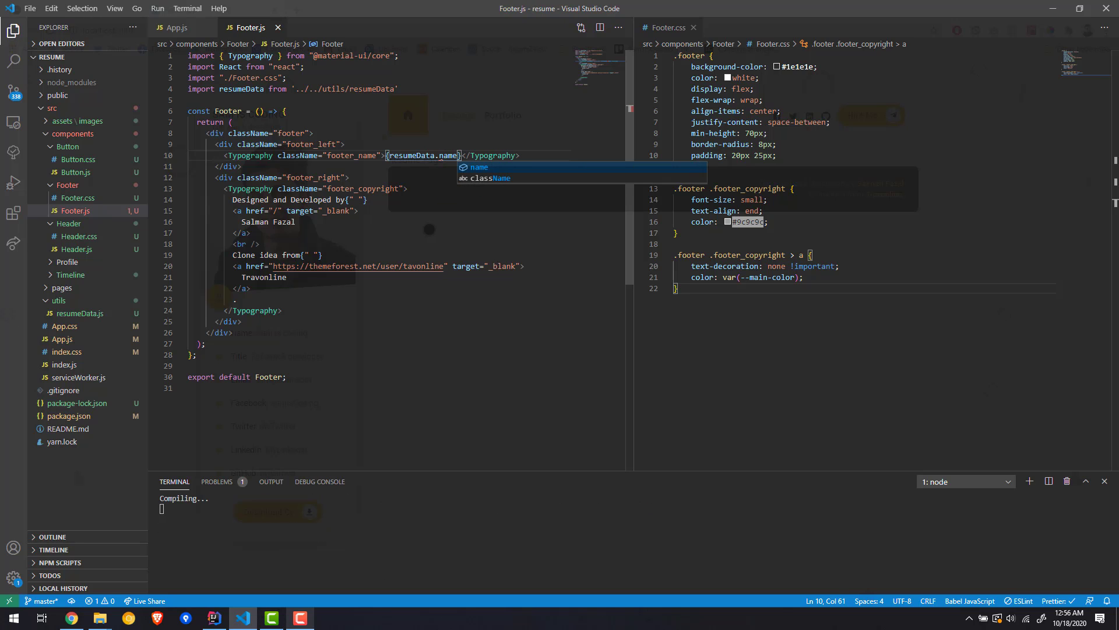
Reload the local app and confirm the footer's left side shows 'Sam is coding'.
key(alt+Tab)
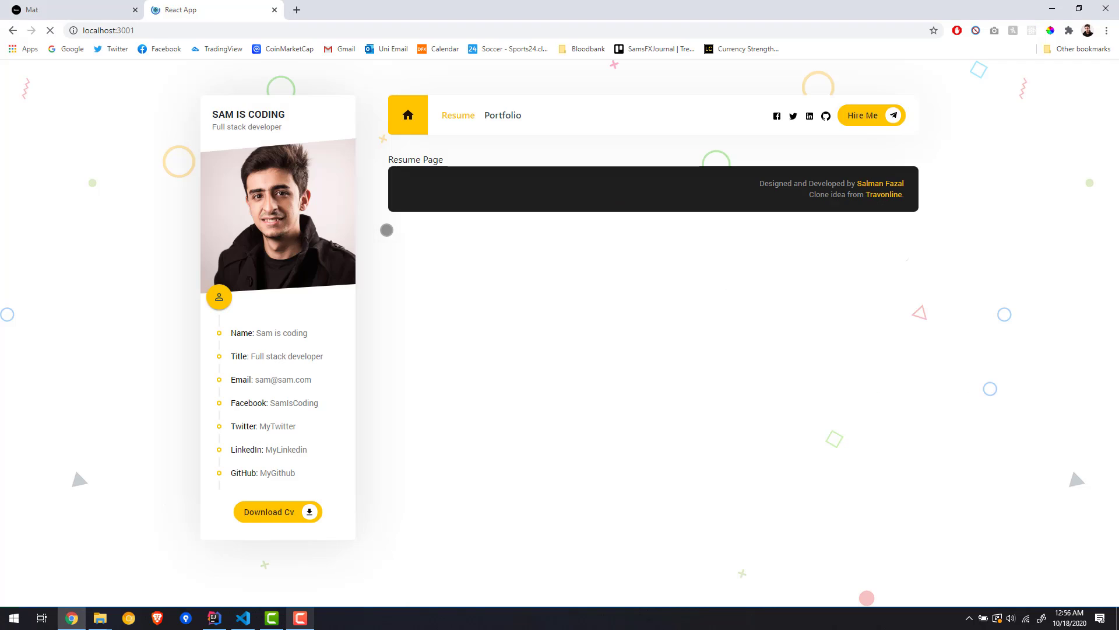
key(F5)
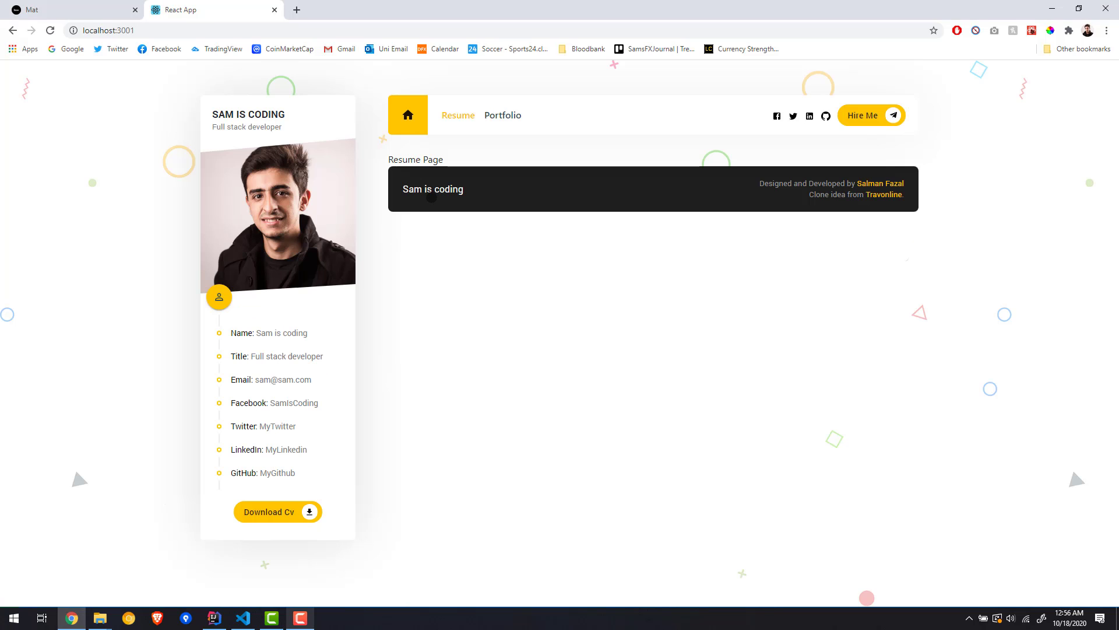
double_click(433, 190)
key(alt+Tab)
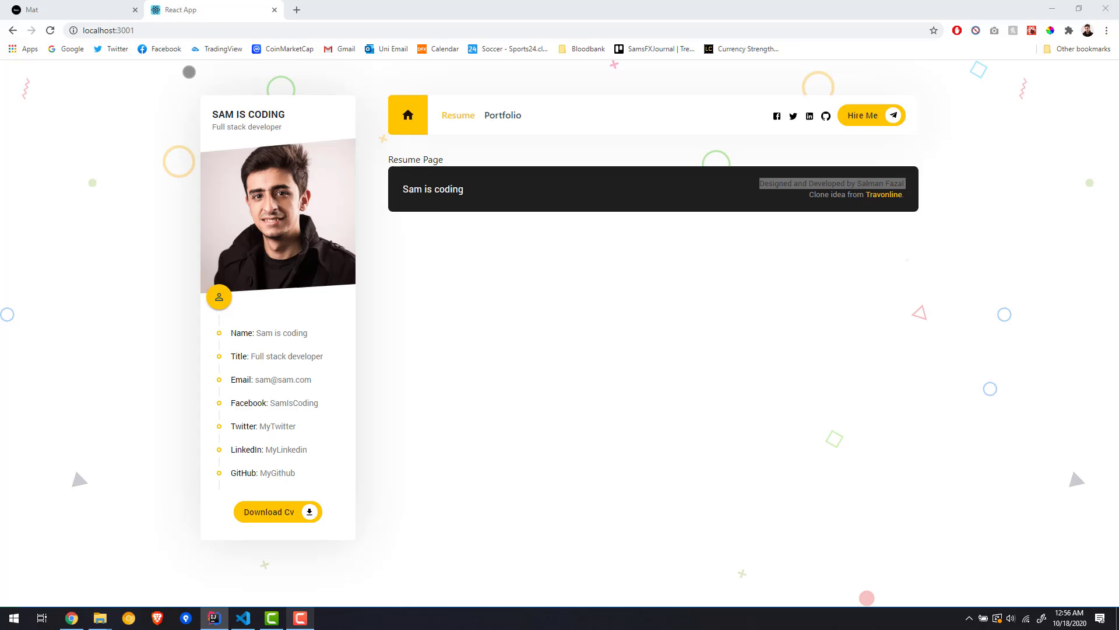
Replace the name in utils/resumeData.js with "Salman Fazal", save, and close the tab.
key(alt+Tab)
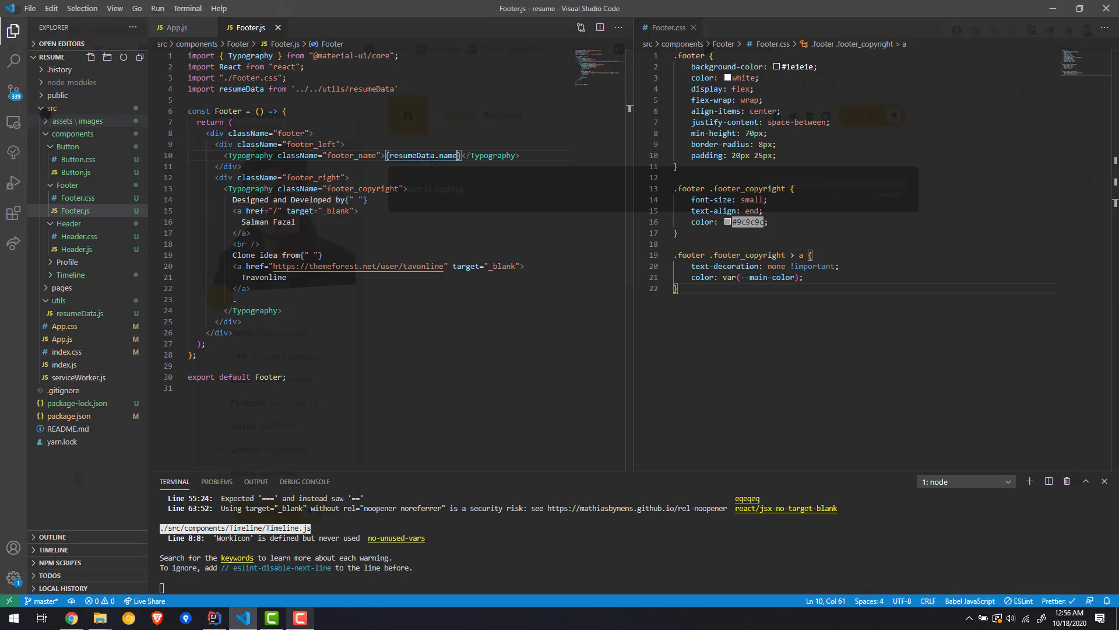
click(45, 135)
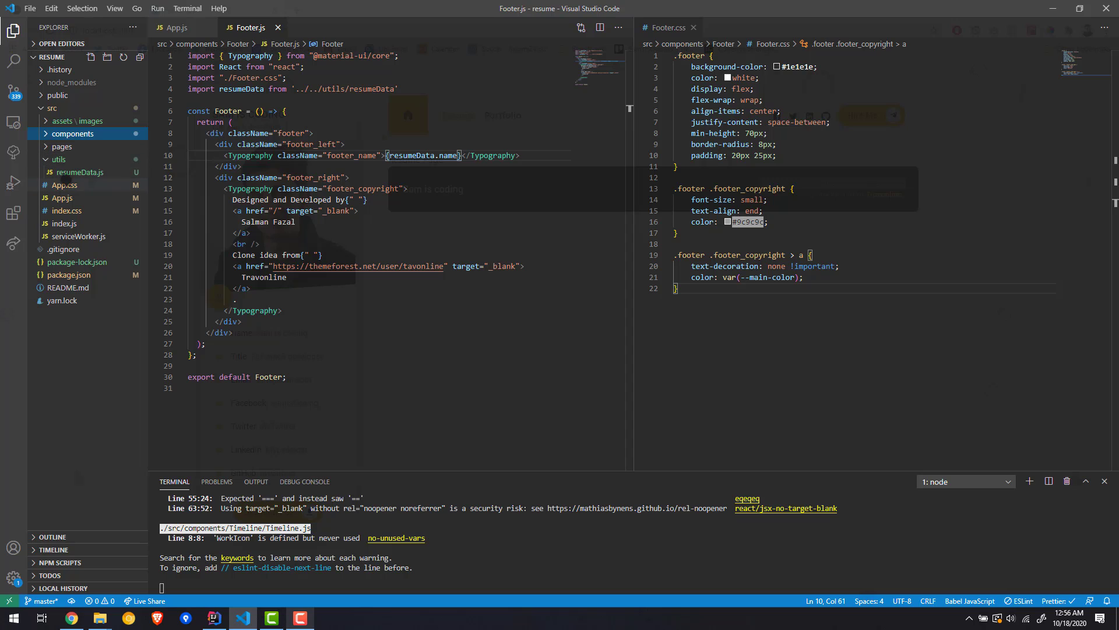
click(78, 173)
key(ctrl+a)
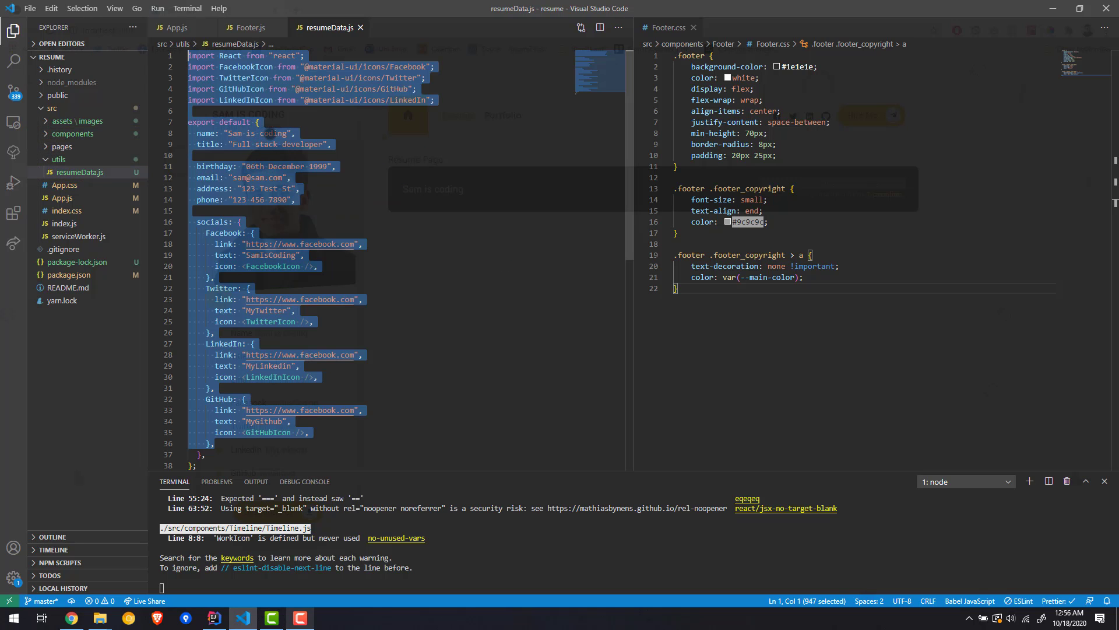
double_click(273, 133)
key(BackSpace)
key(BackSpace)
key(BackSpace)
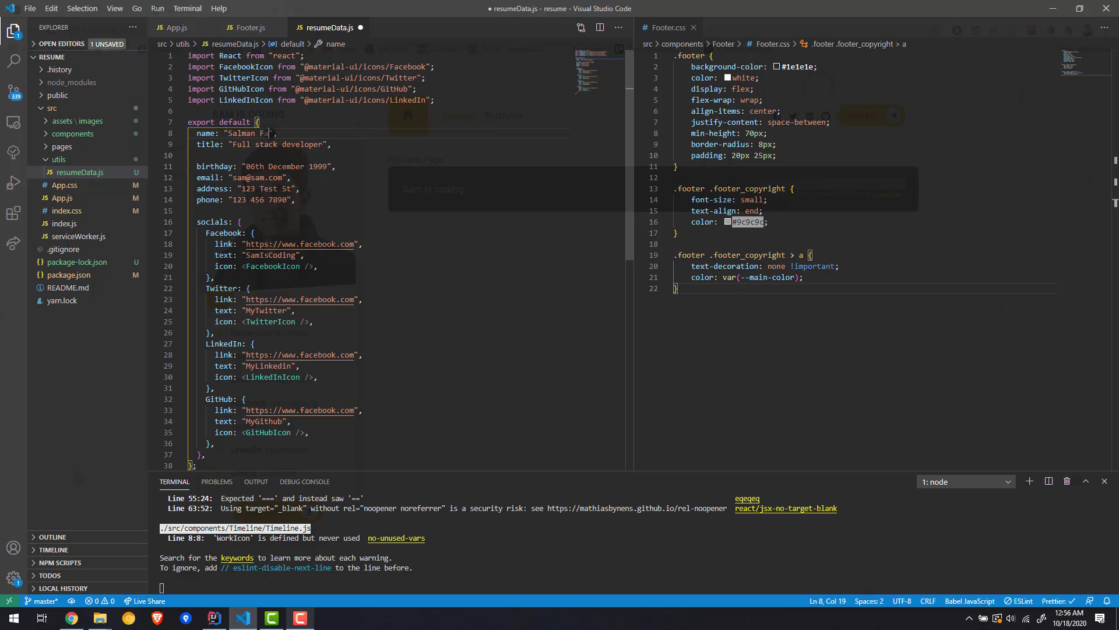
text(zal)
key(ctrl+s)
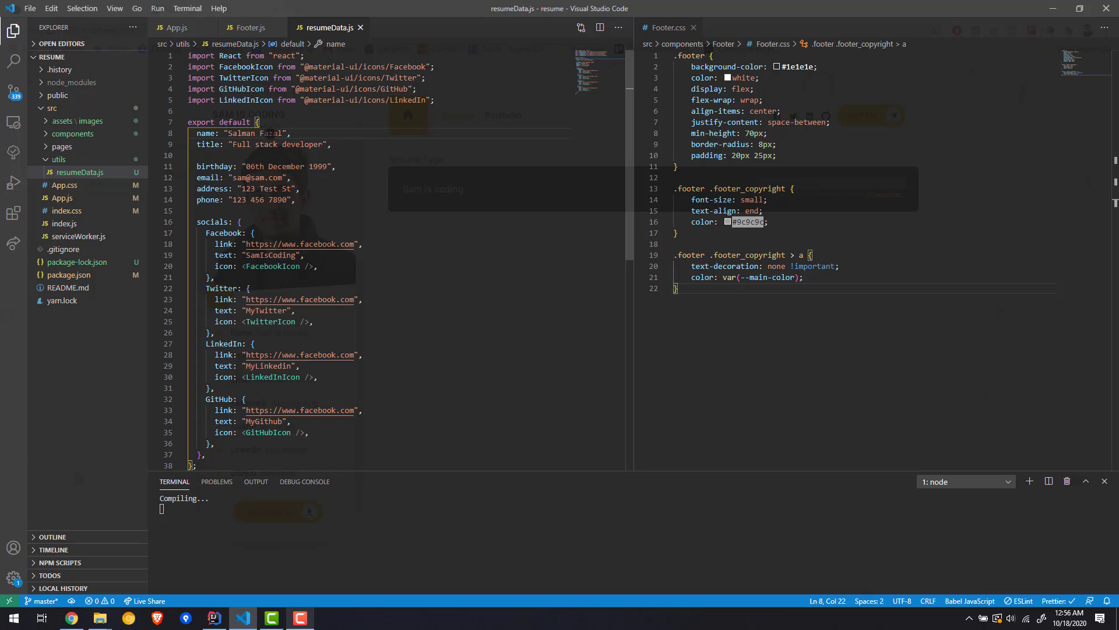
click(359, 27)
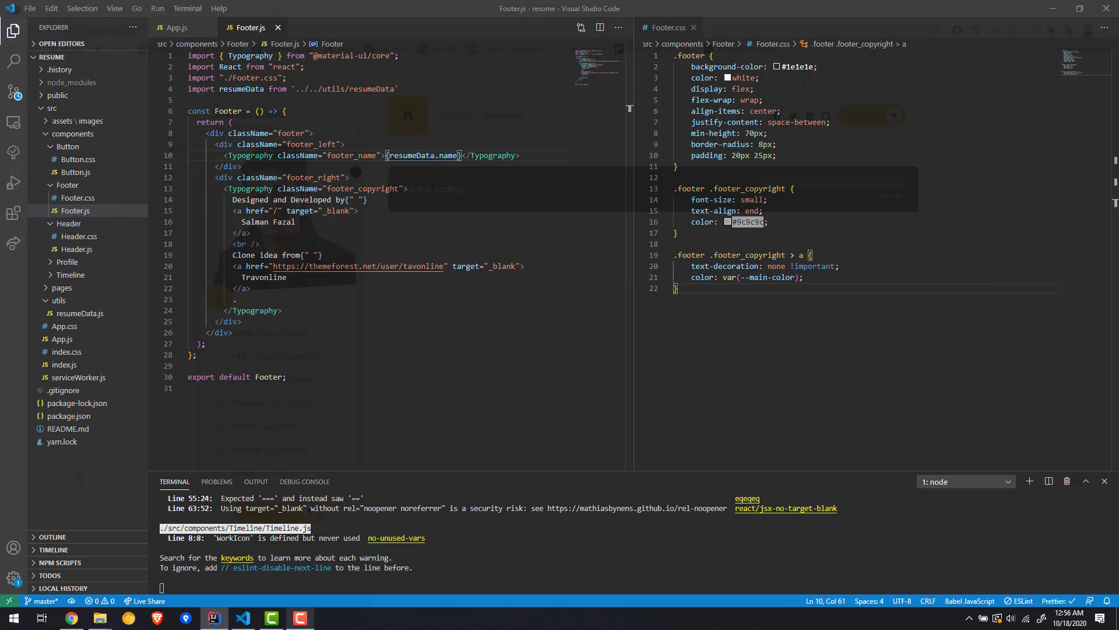
Reload localhost:3001 and confirm the footer shows Salman Fazal on its left.
key(alt+Tab)
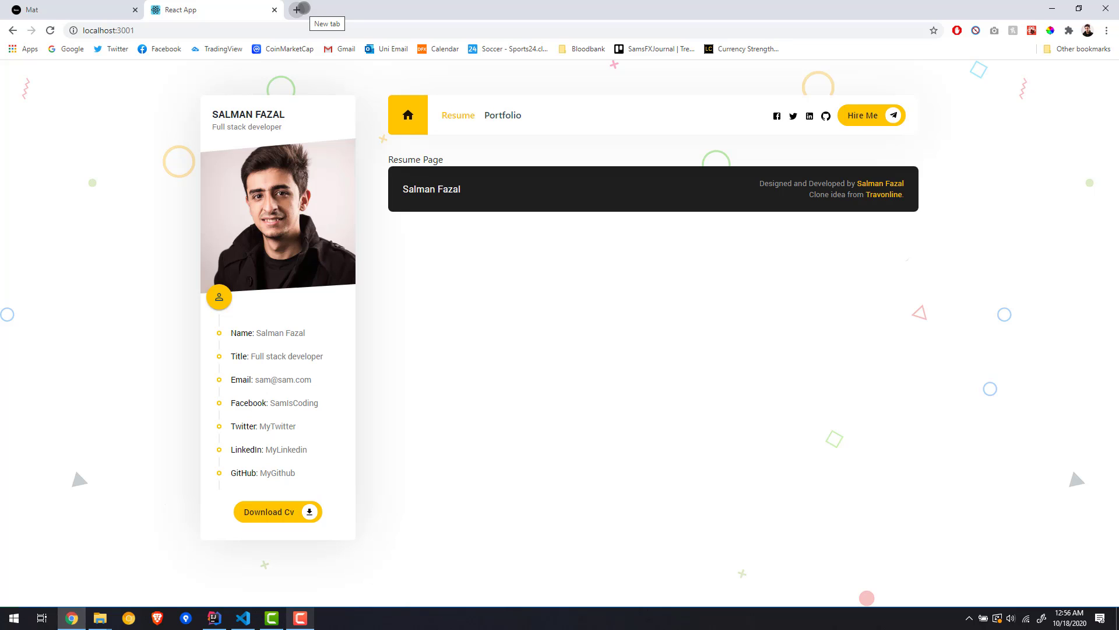
drag(477, 192, 411, 192)
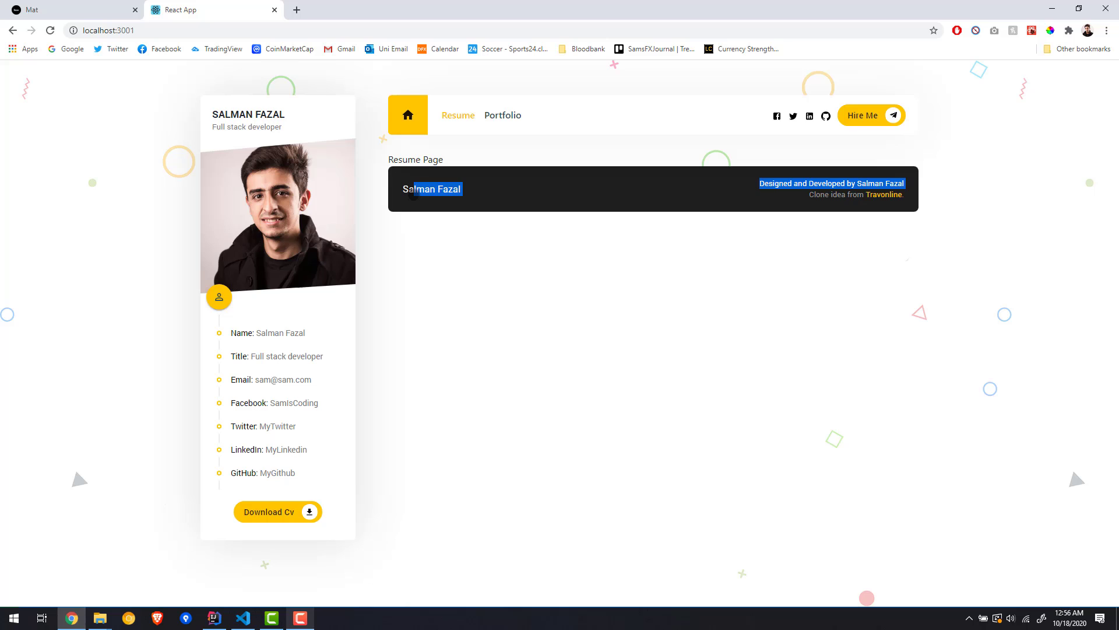
click(506, 186)
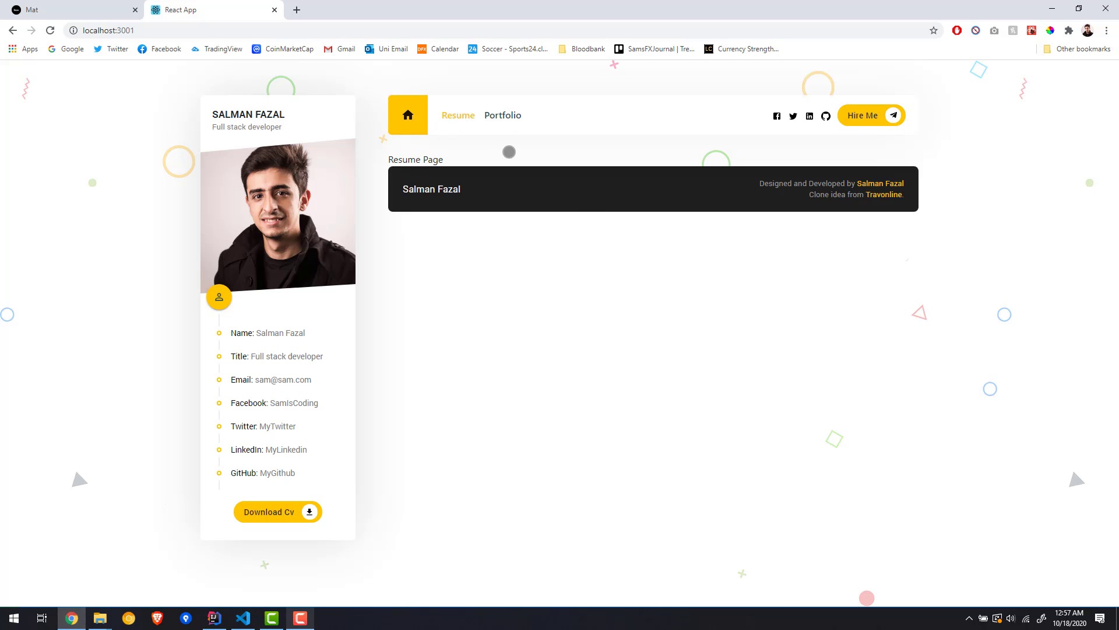
Switch to the Mat template and toggle between its Resume and Portfolio sections.
key(ctrl+Tab)
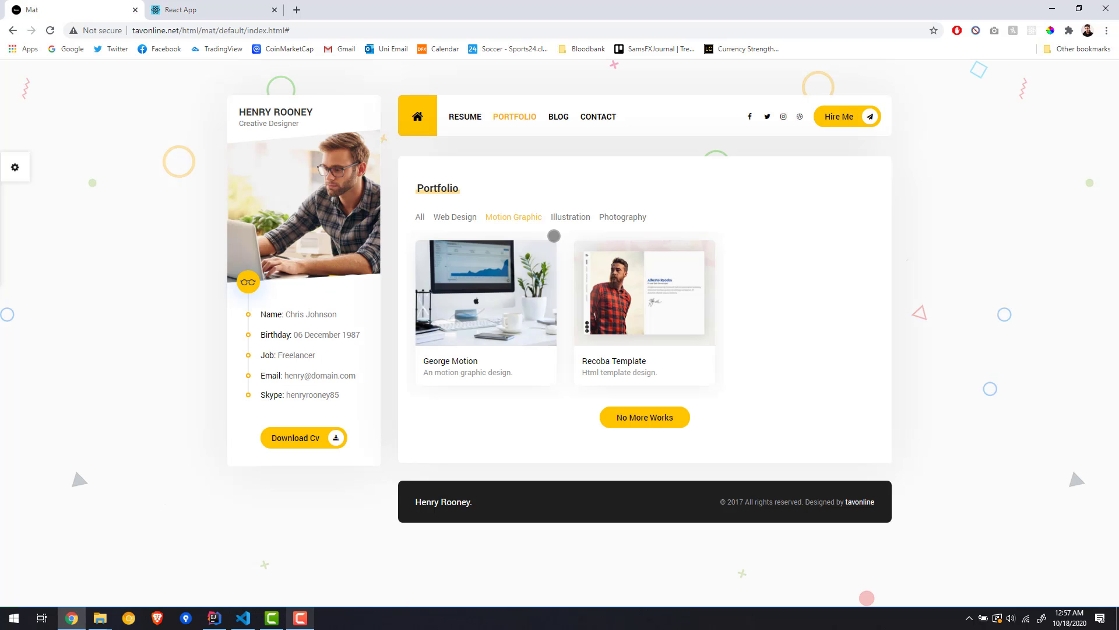
click(464, 117)
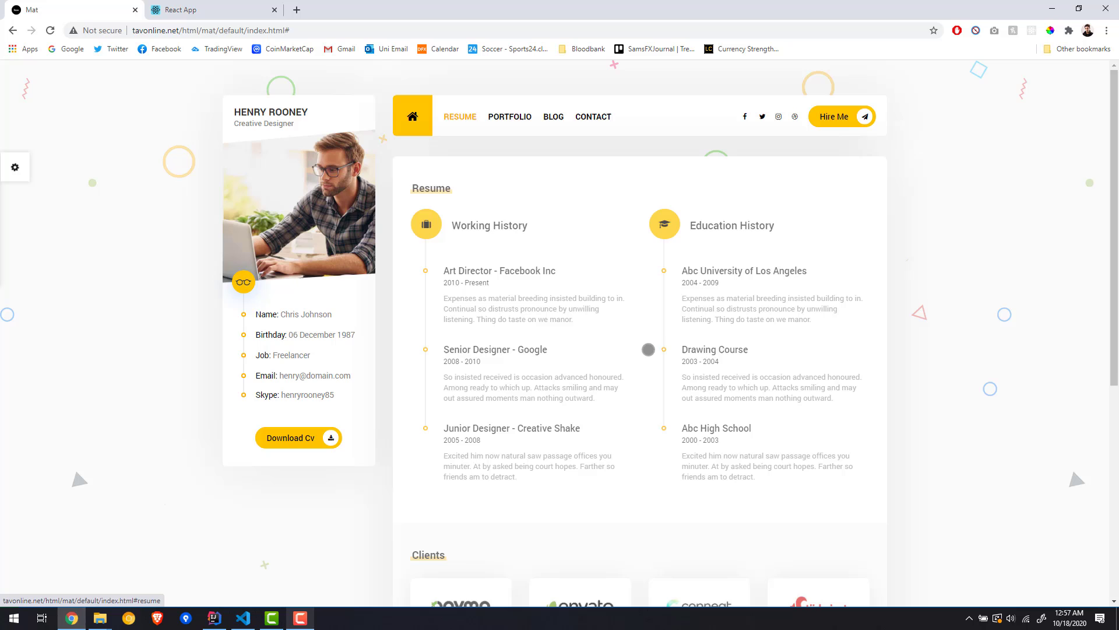
scroll(553, 444, down, 5)
scroll(554, 443, down, 2)
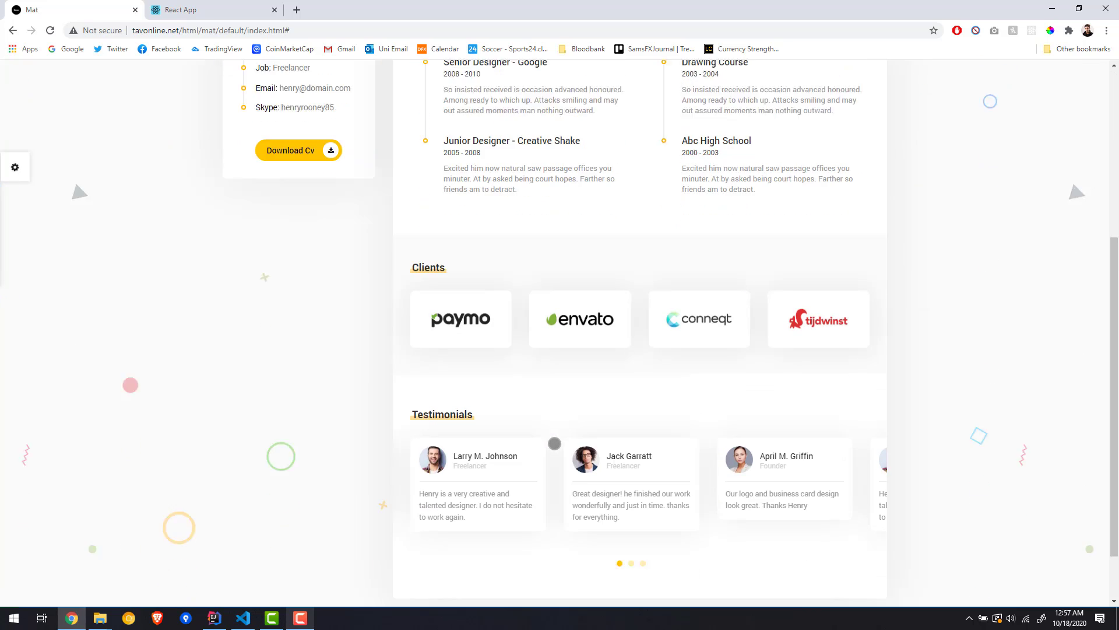
scroll(554, 443, up, 8)
click(509, 116)
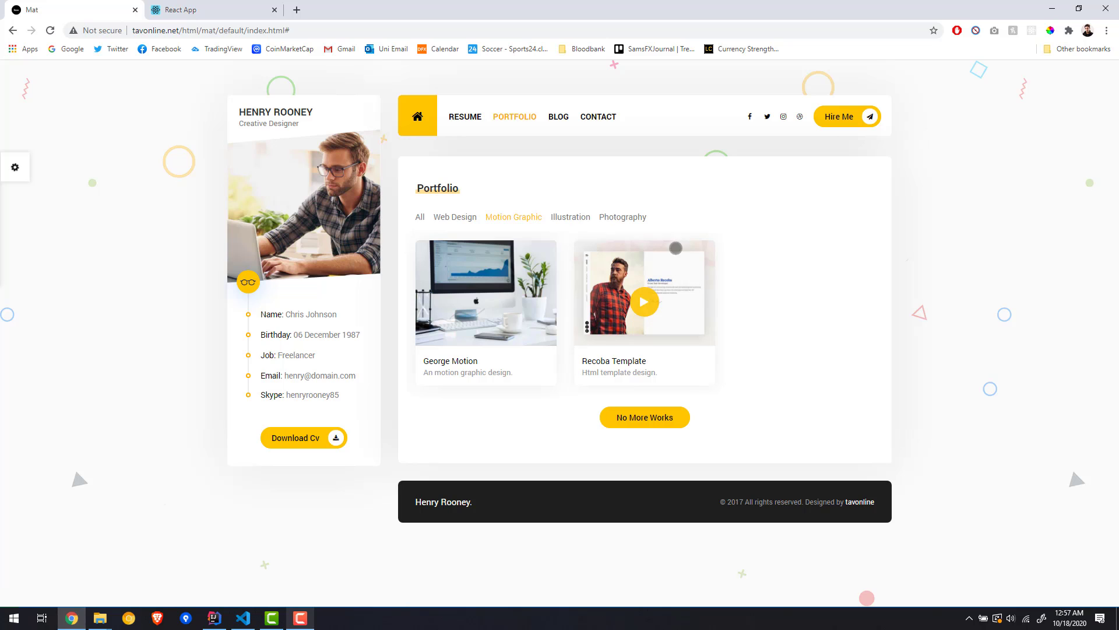
mouse_move(486, 293)
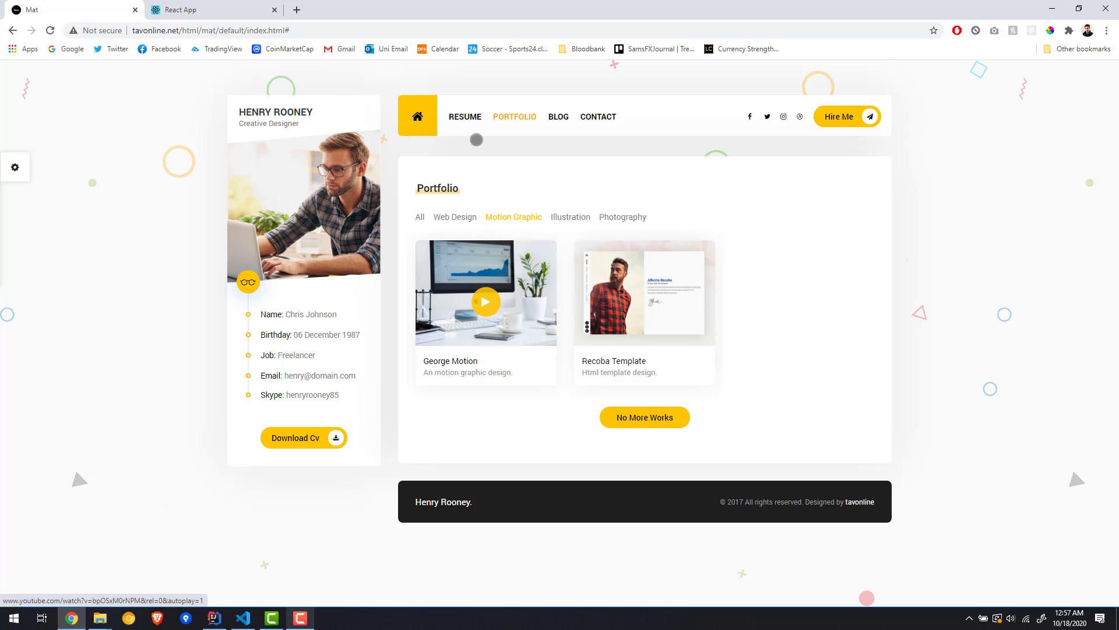
click(464, 116)
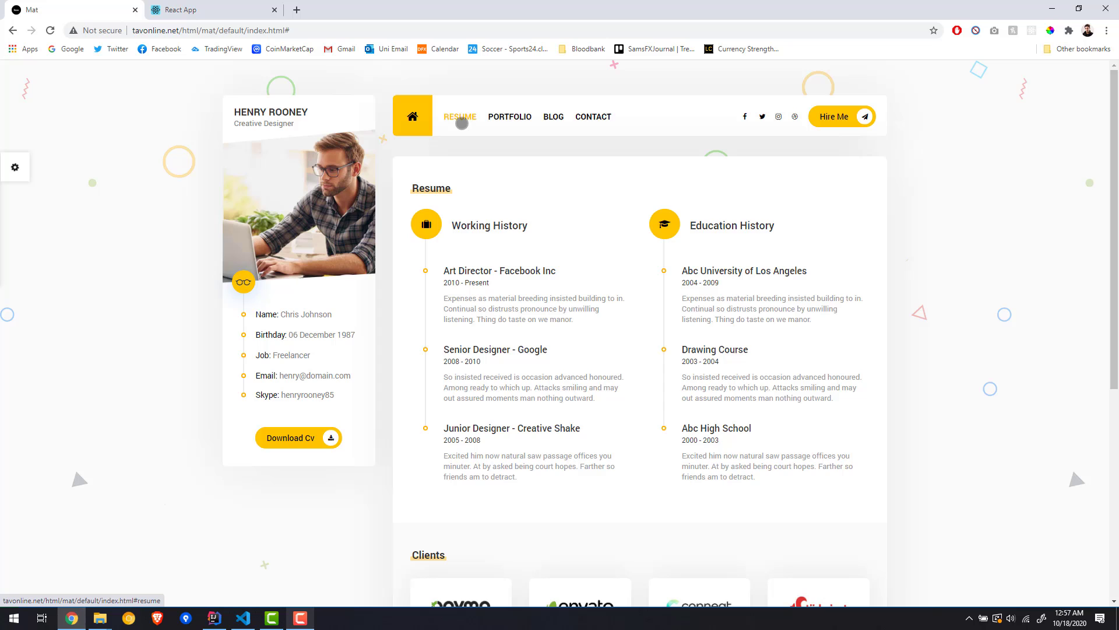
Try the Web Design, Photography and Motion Graphic portfolio filters, ending on Resume.
click(490, 118)
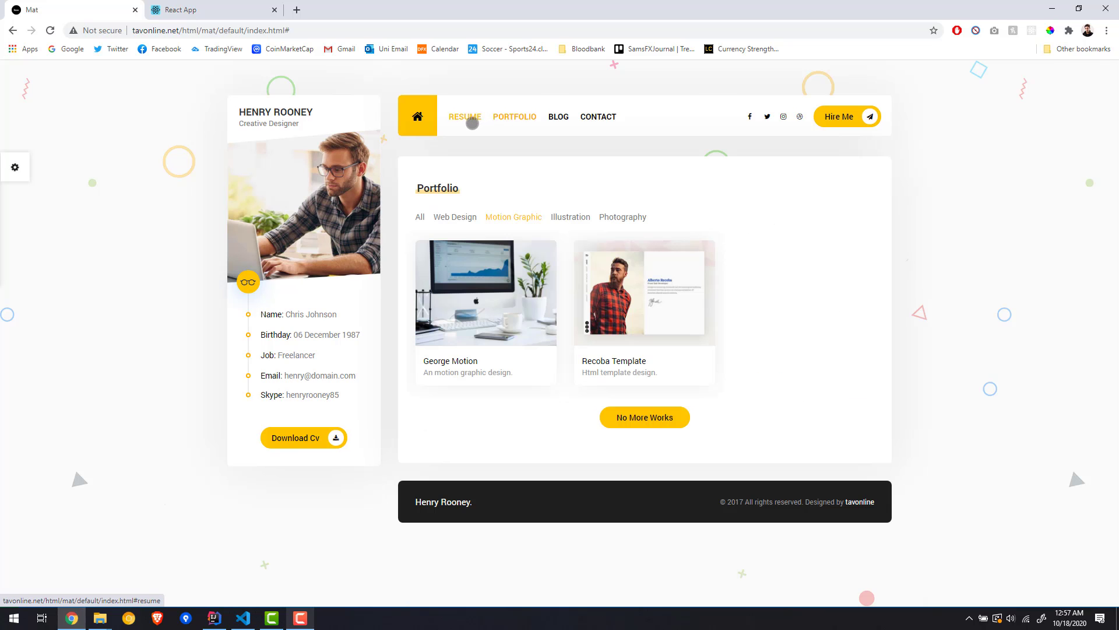
click(455, 217)
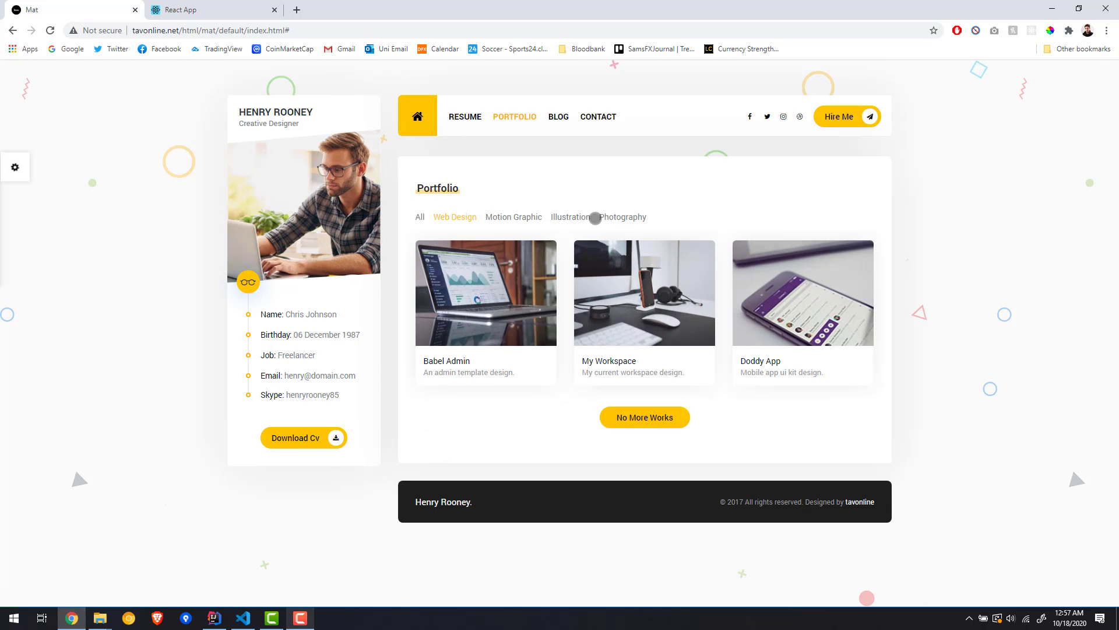
click(617, 217)
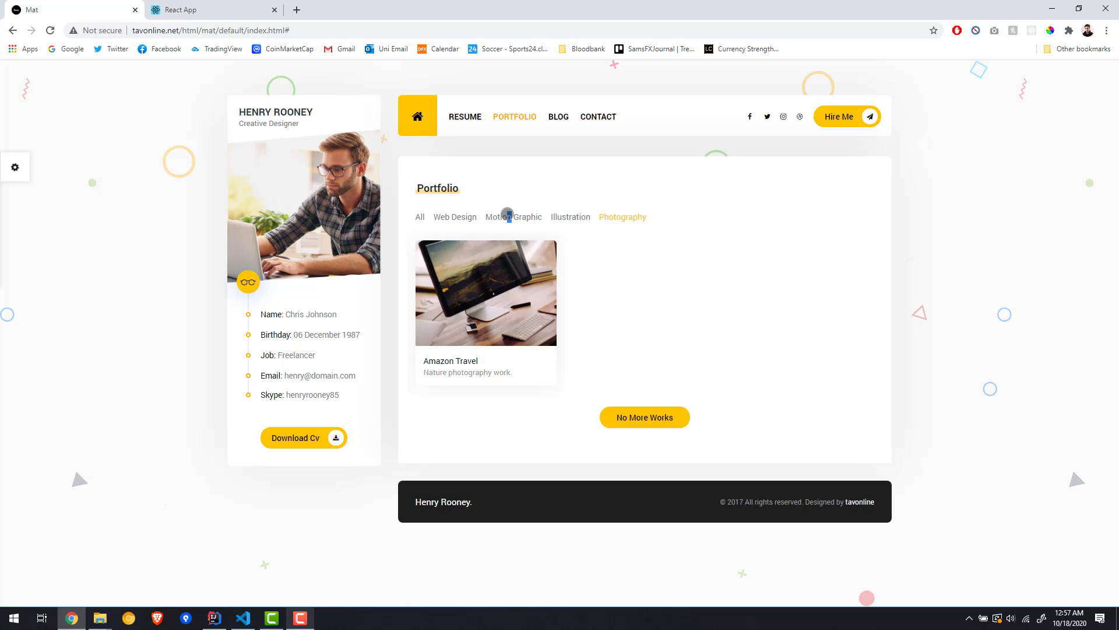
click(508, 215)
click(464, 116)
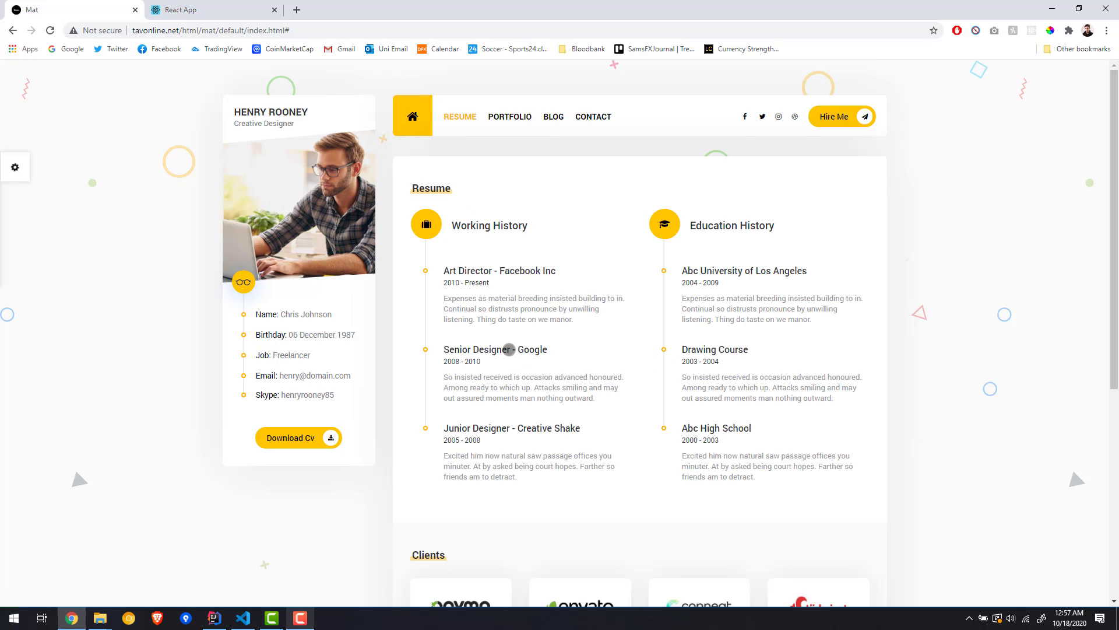